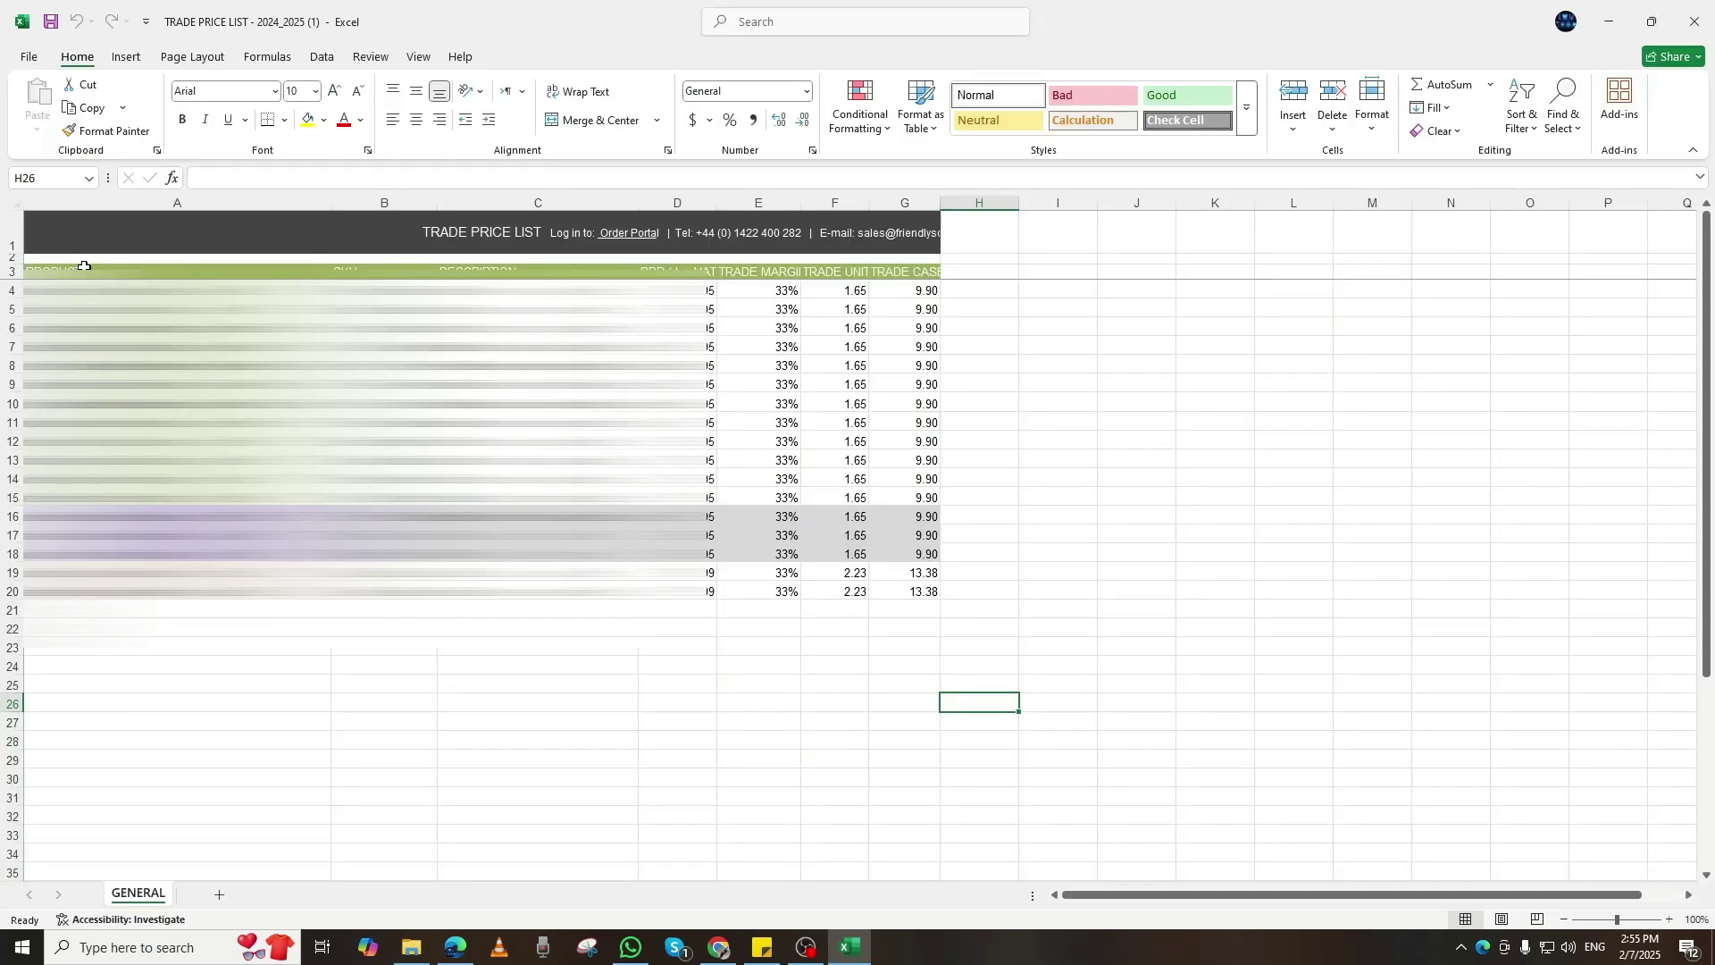
# - Export the price list as a CSV (Comma delimited) file named 'Trade Data', then Google 'csv to json'
pyautogui.moveTo(84, 266); pyautogui.dragTo(1048, 651)
pyautogui.click(753, 704)
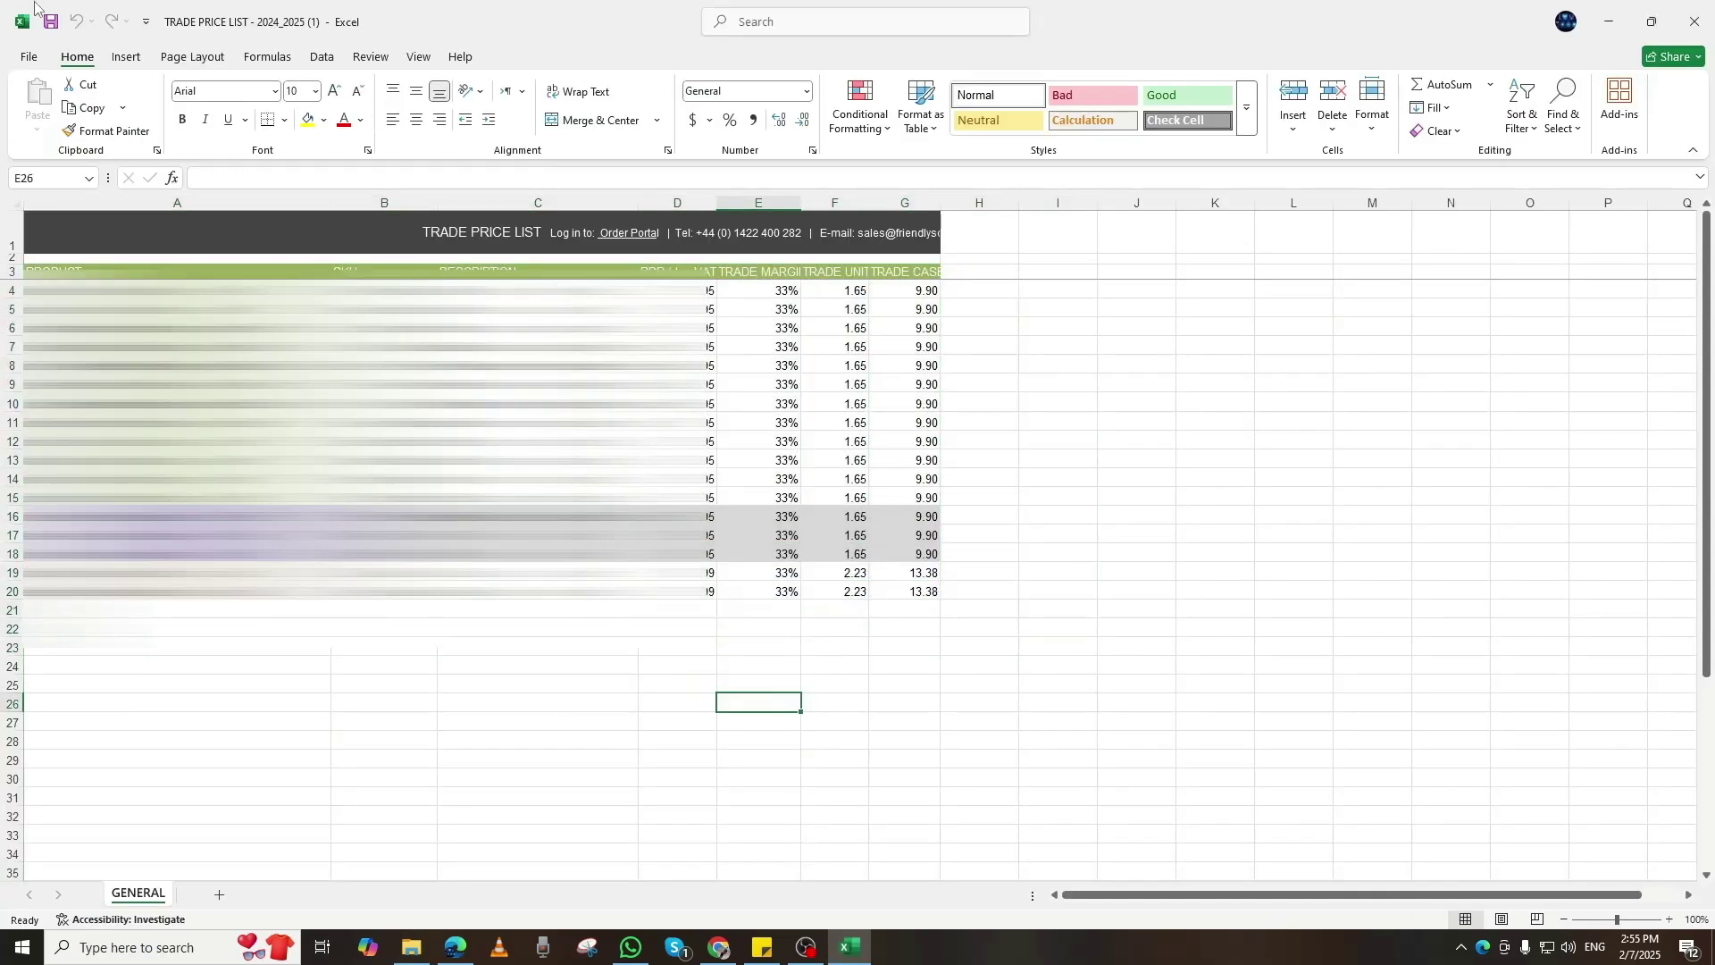
pyautogui.click(29, 57)
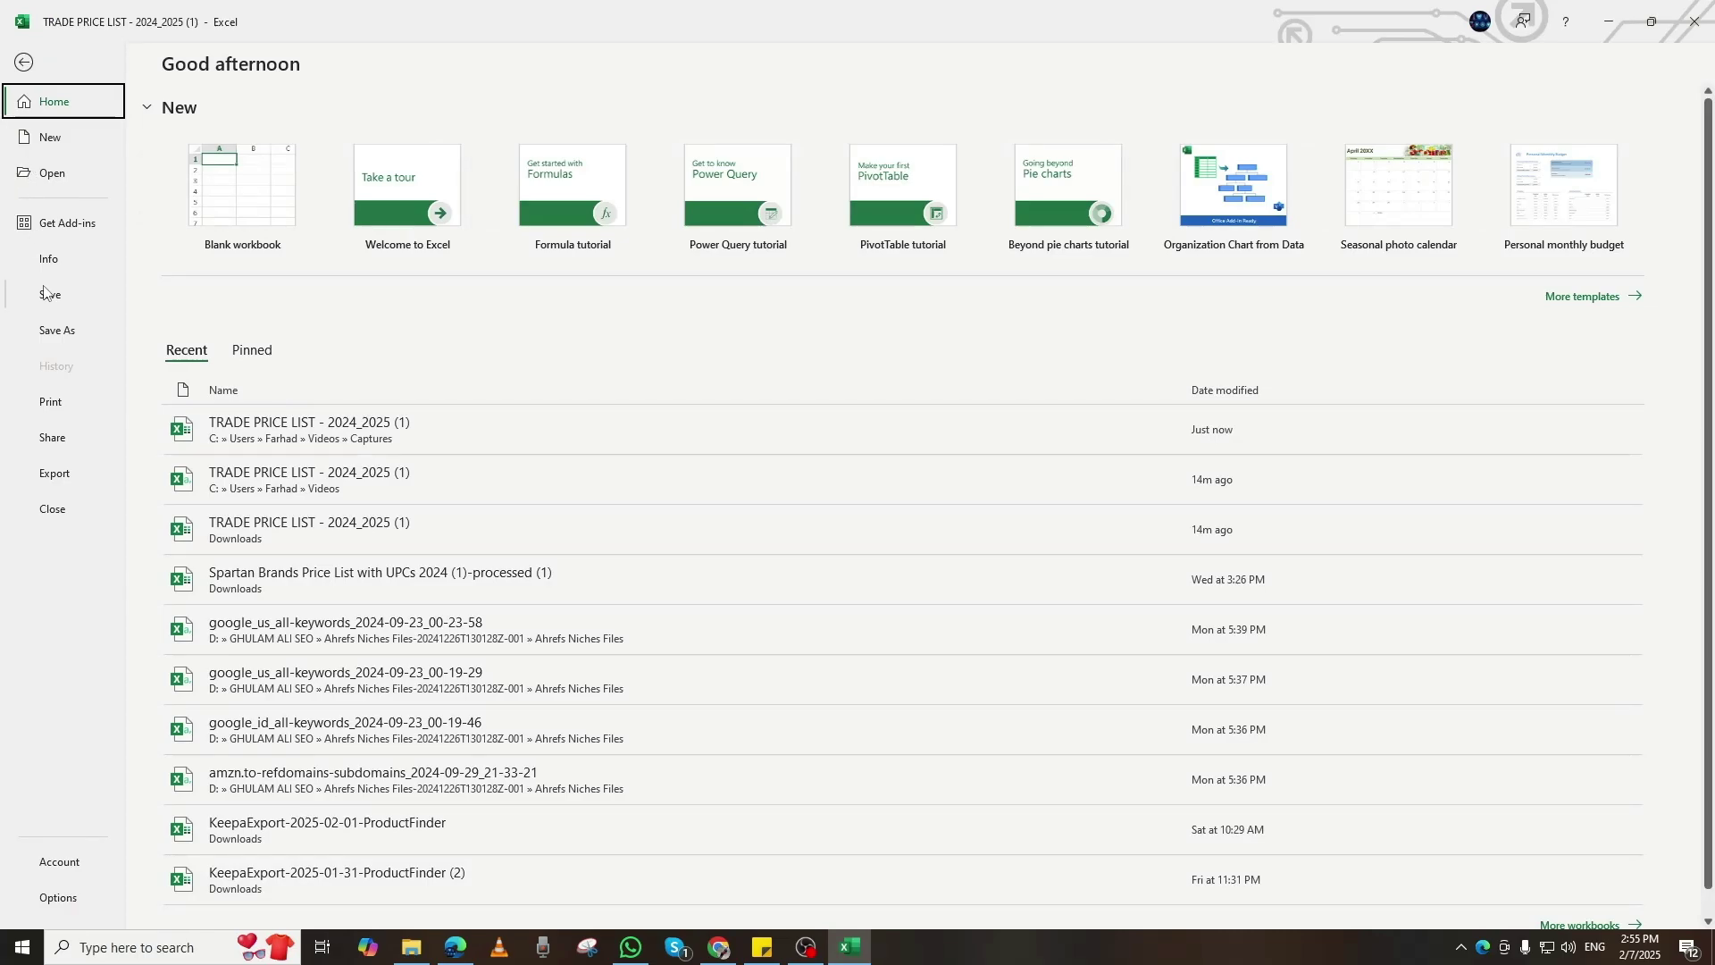
pyautogui.click(65, 481)
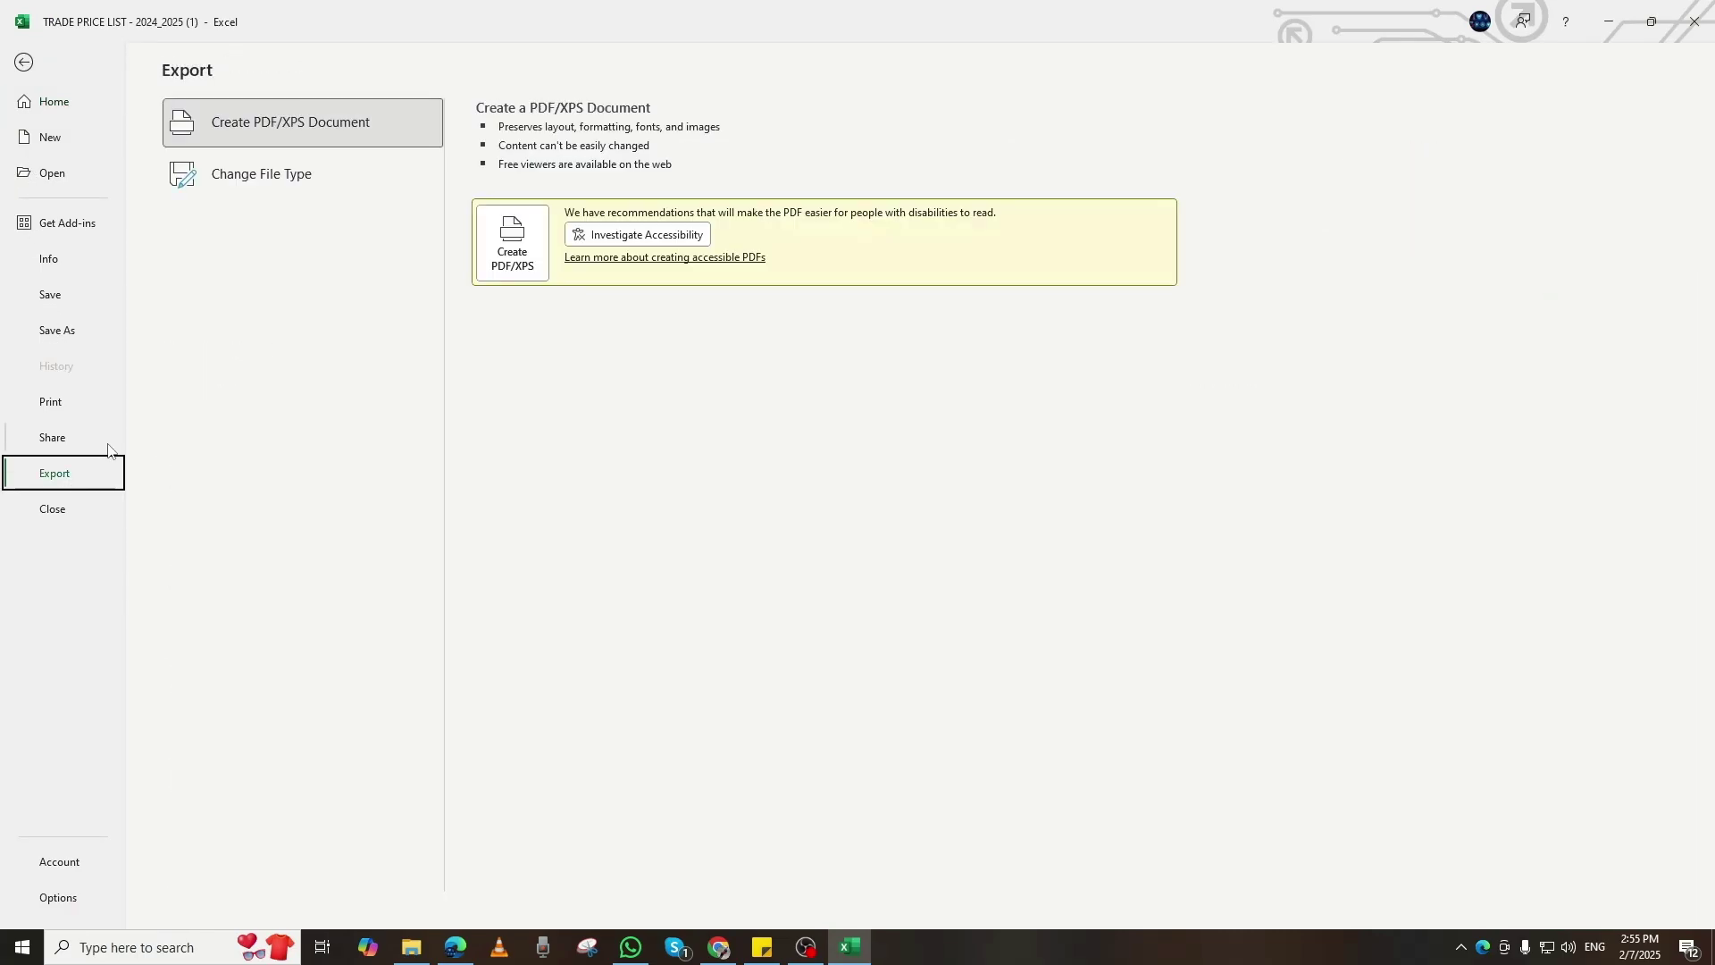
pyautogui.click(288, 192)
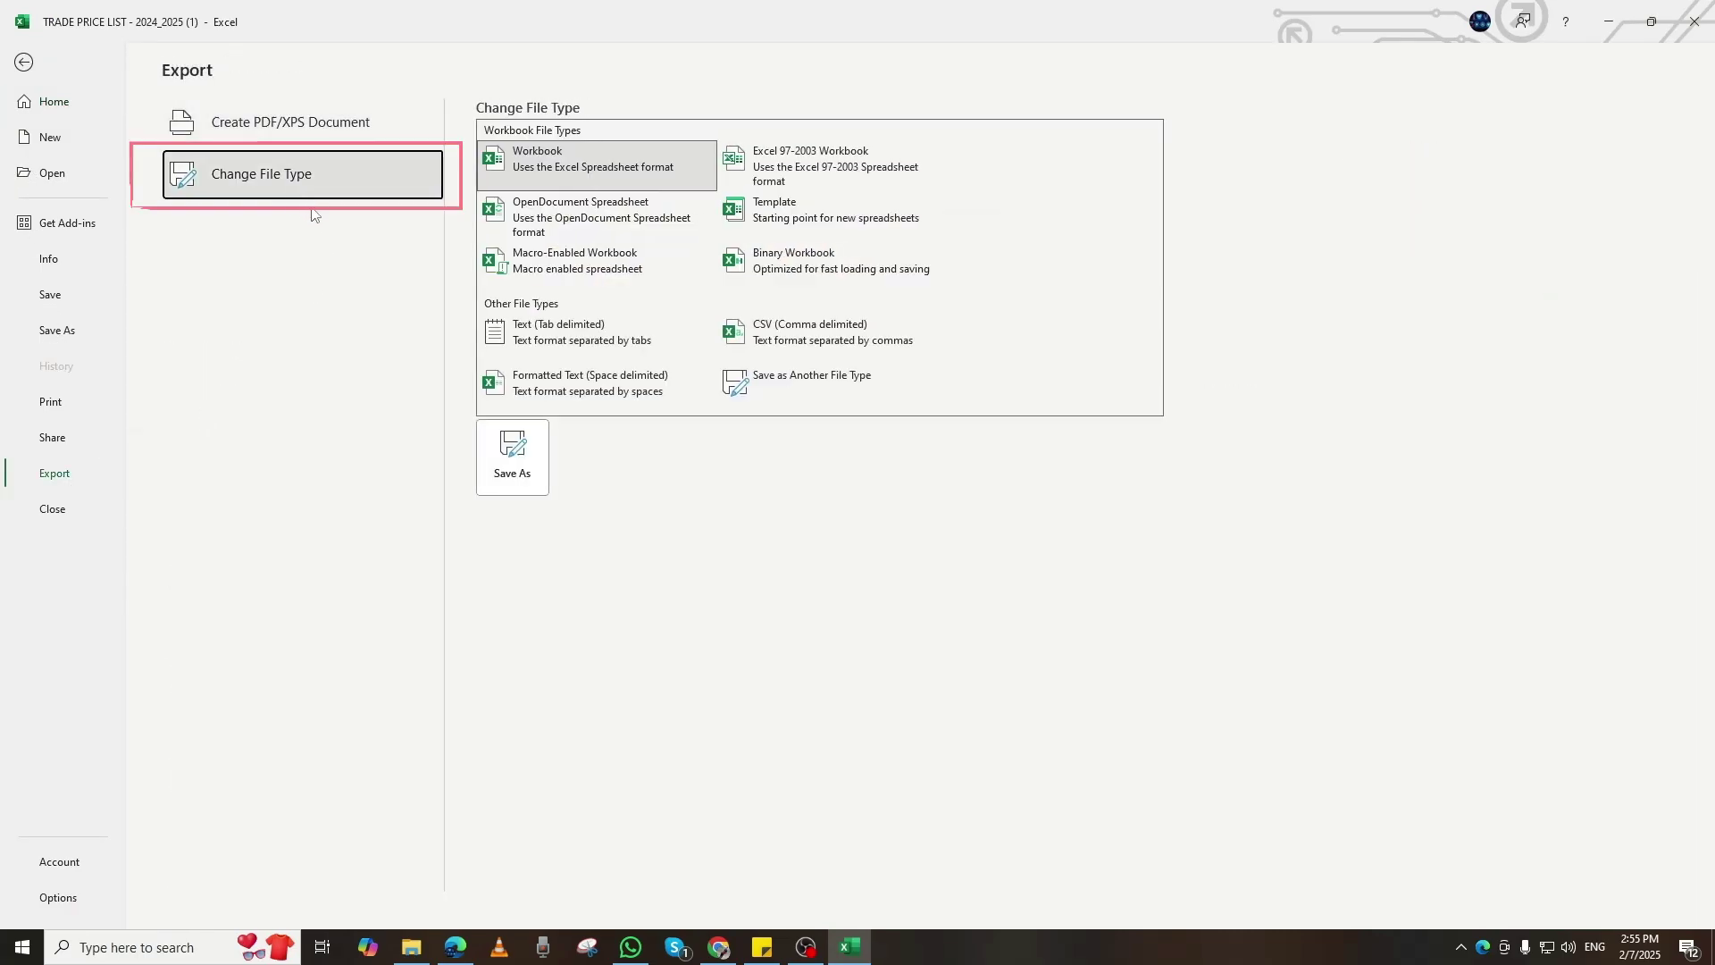
pyautogui.click(819, 347)
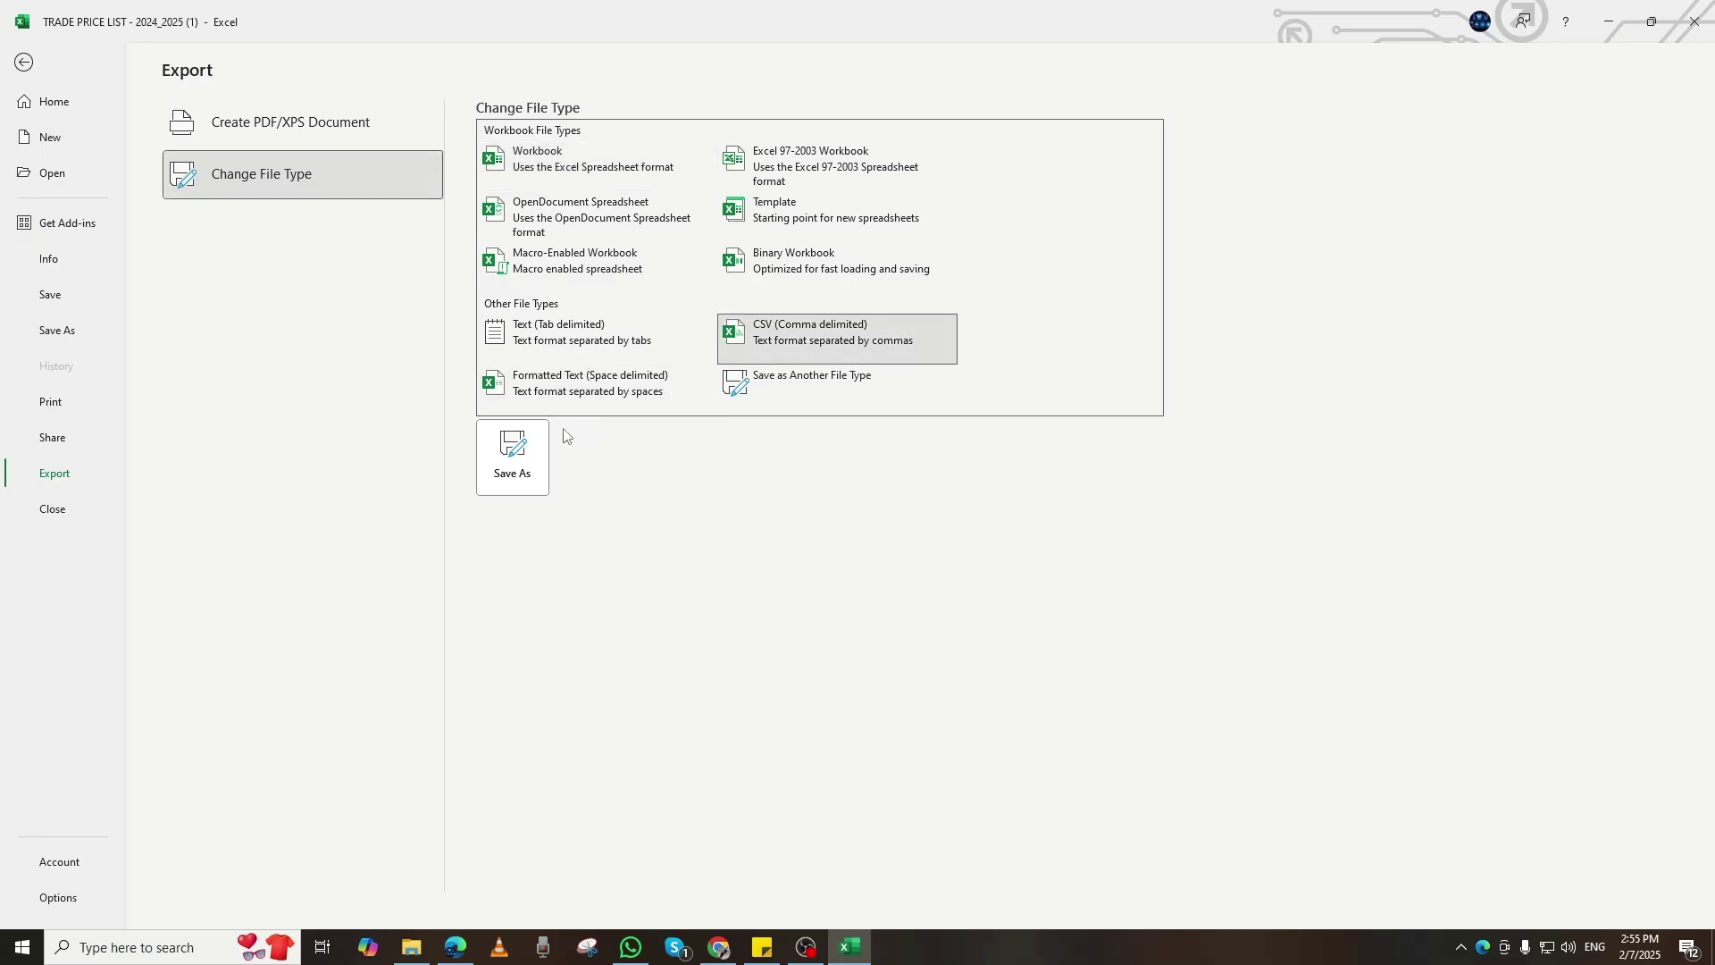
pyautogui.click(512, 457)
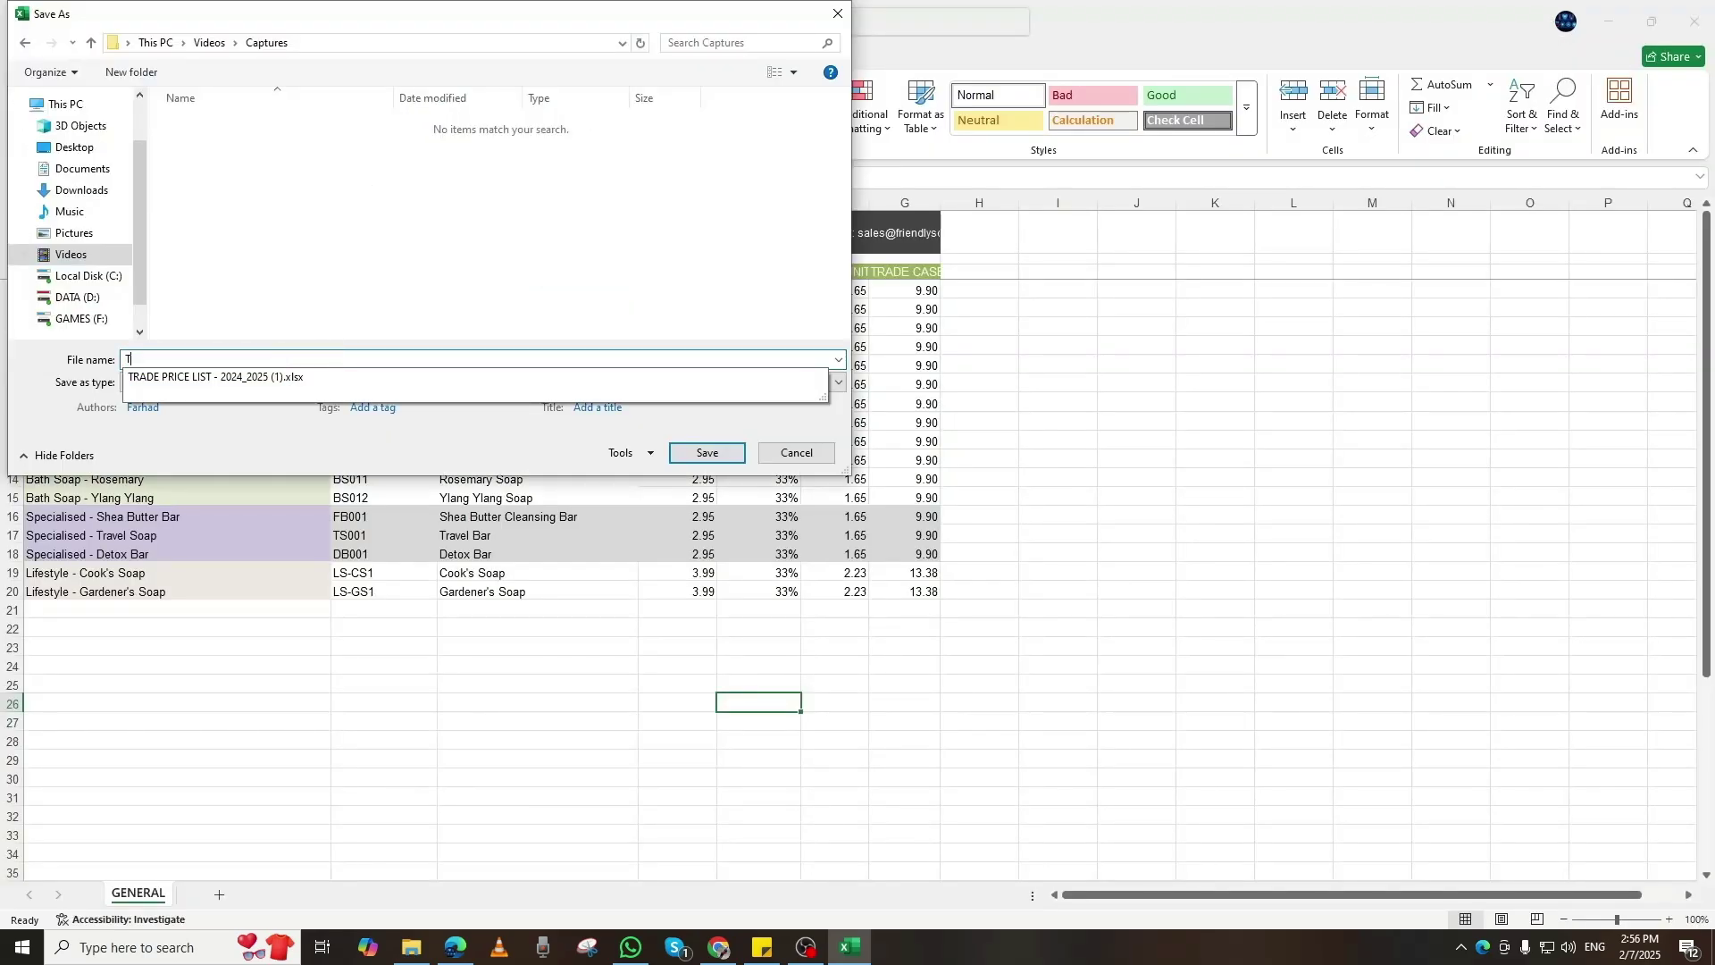
pyautogui.write('Trade Data')
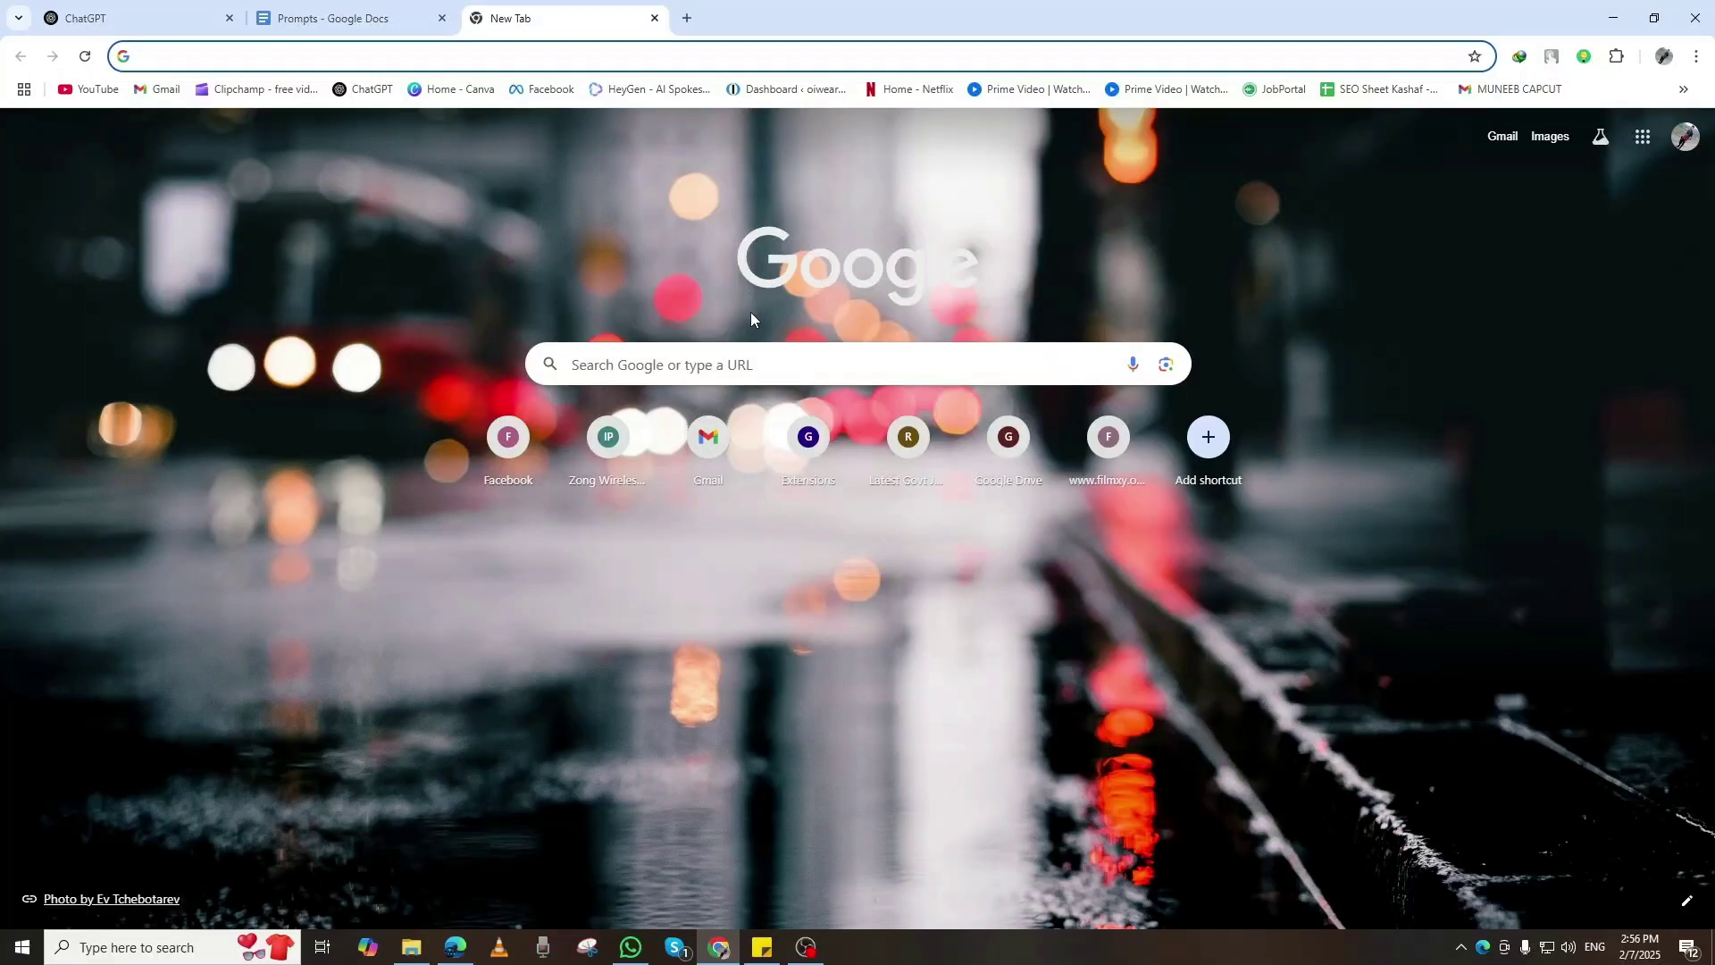
pyautogui.write('csv')
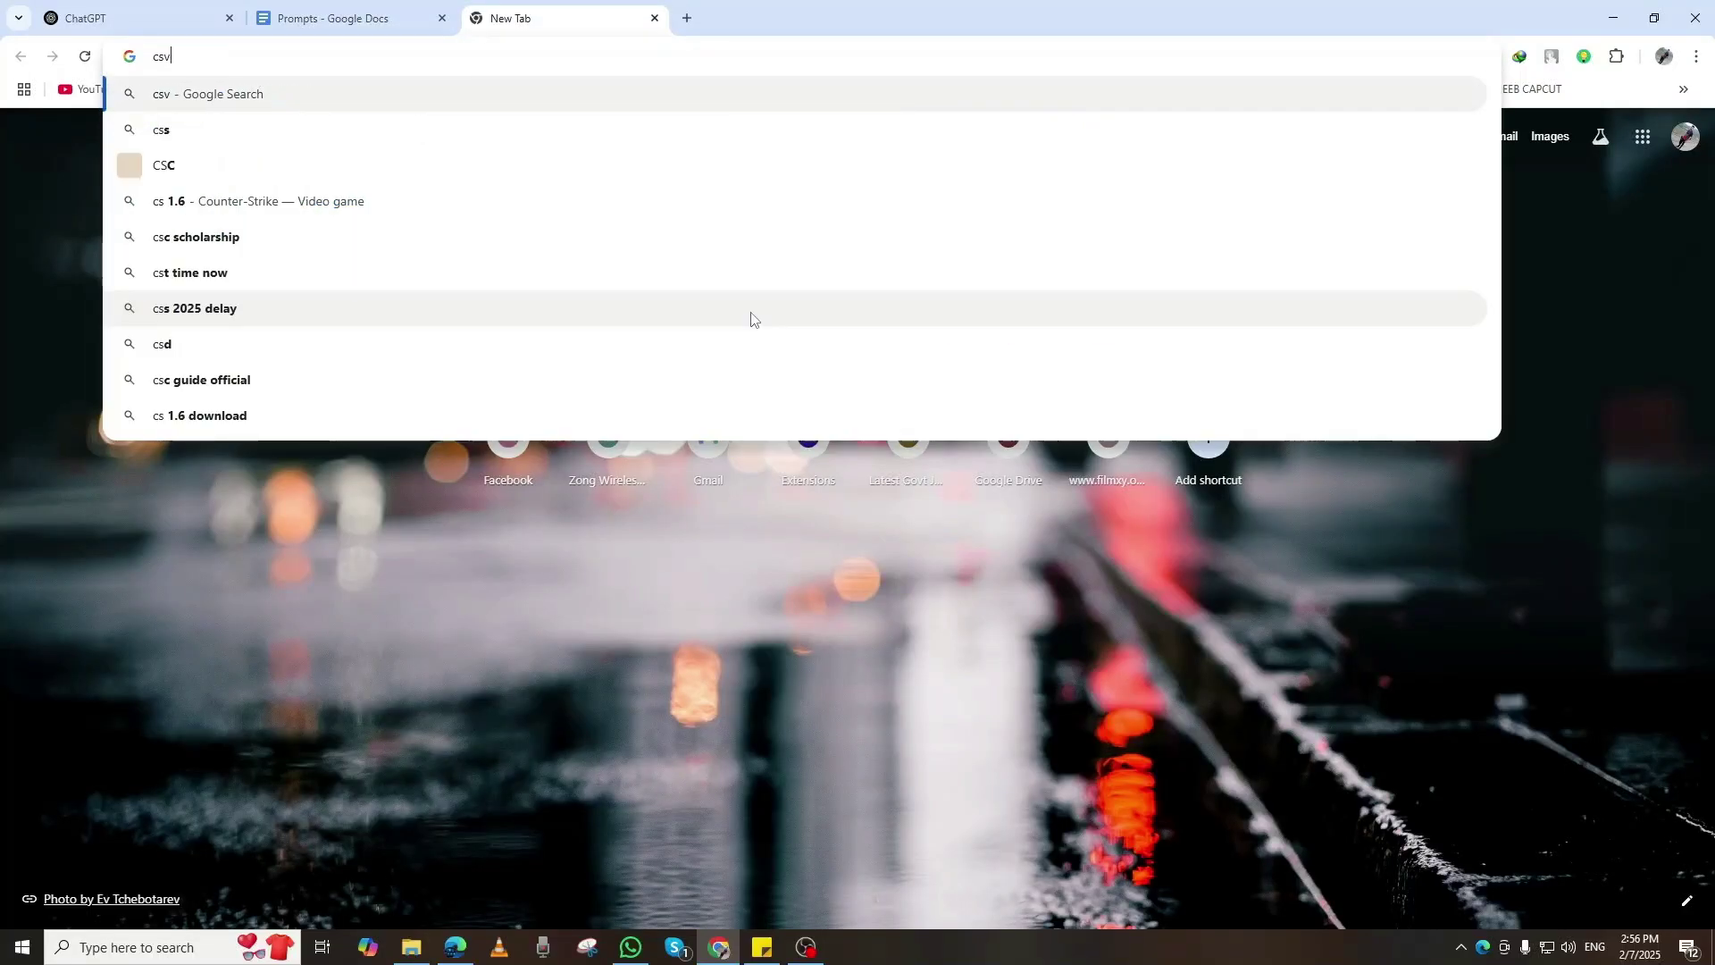
pyautogui.write(' to json')
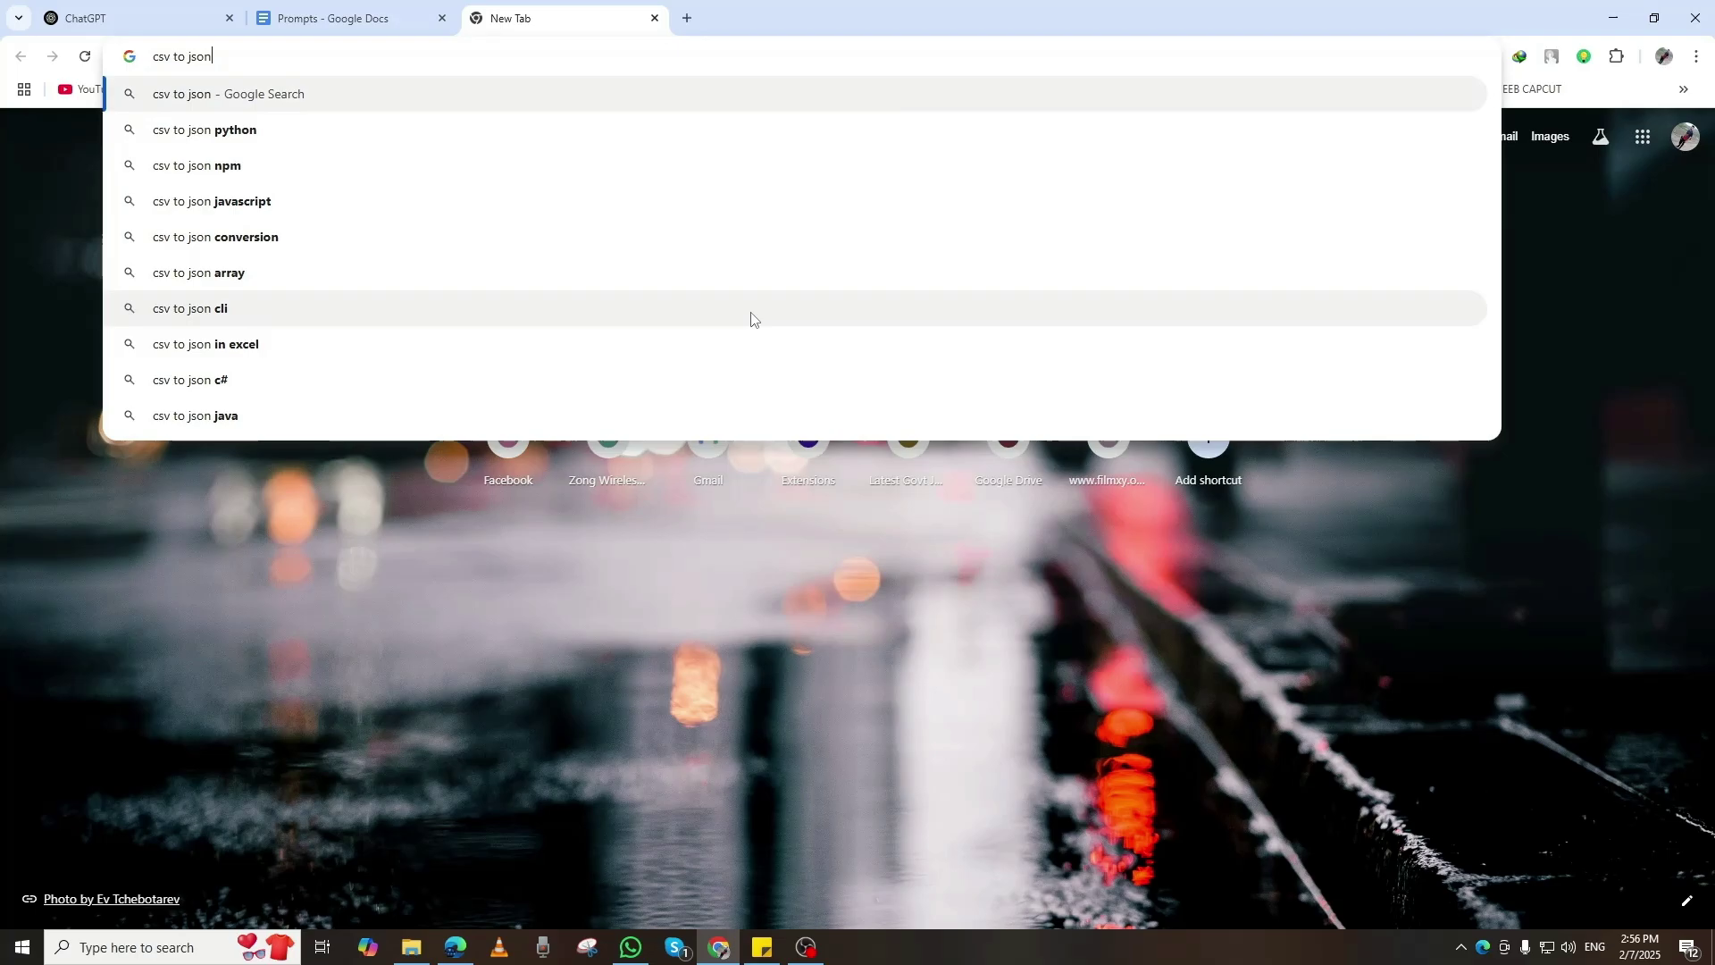
pyautogui.press('Return')
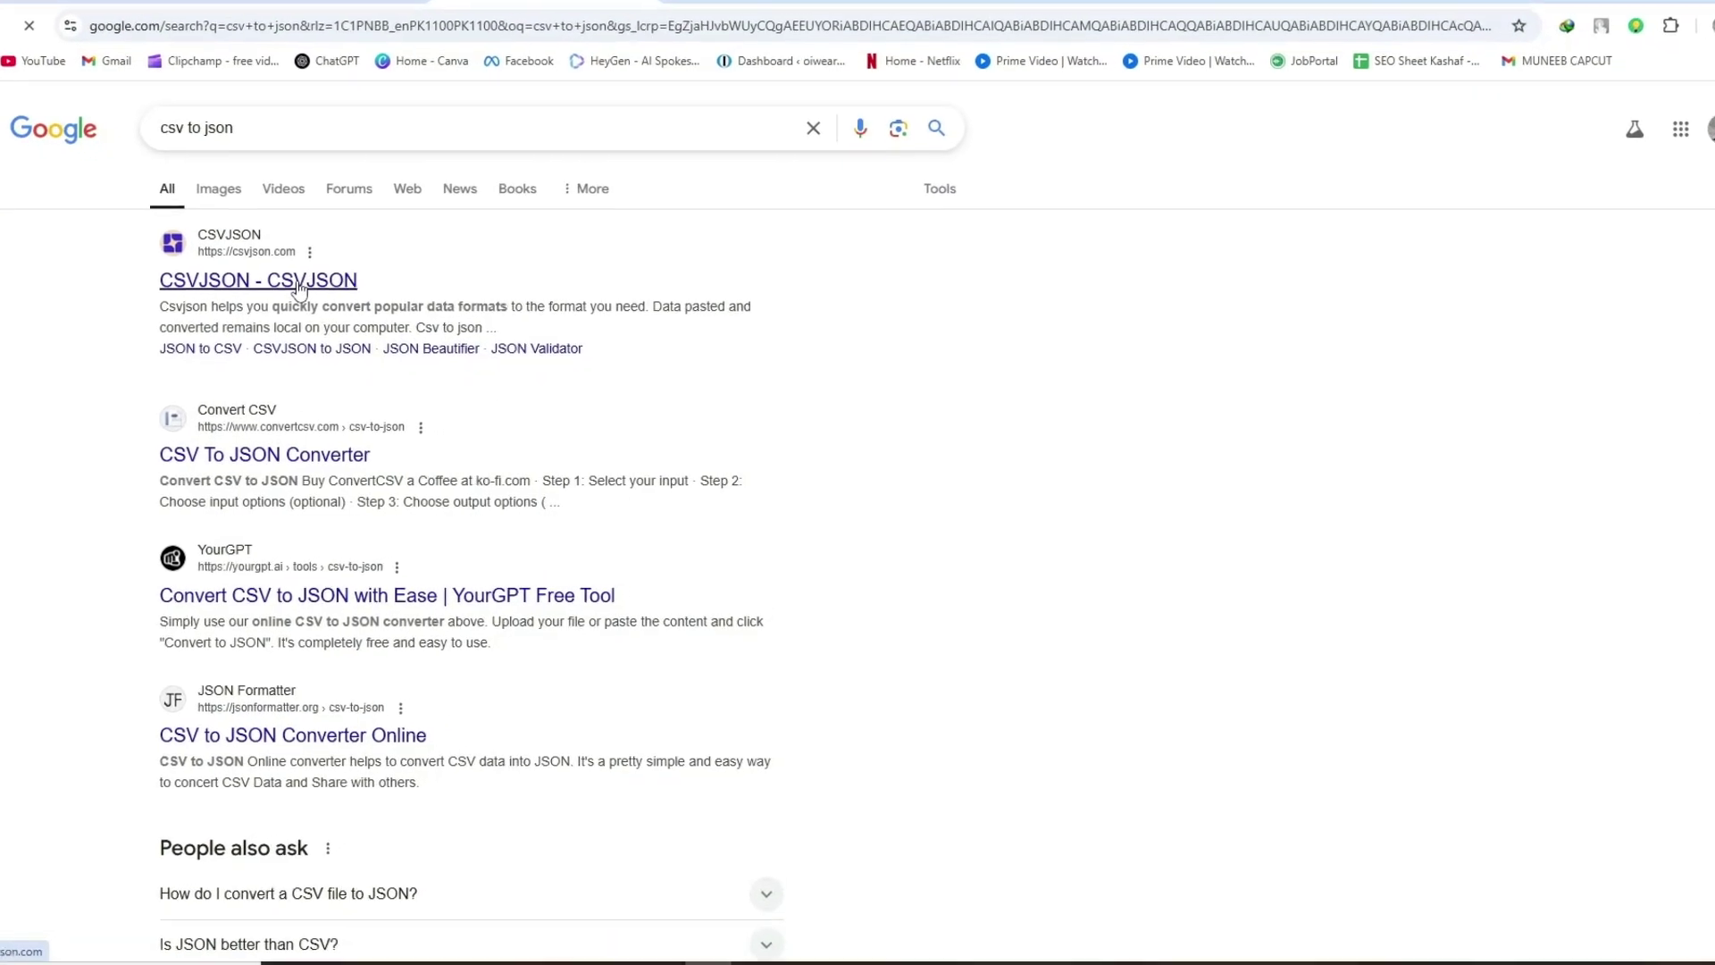
# - Upload the Trade Data CSV to the csvjson.com CSV-to-JSON converter and convert it
pyautogui.click(250, 265)
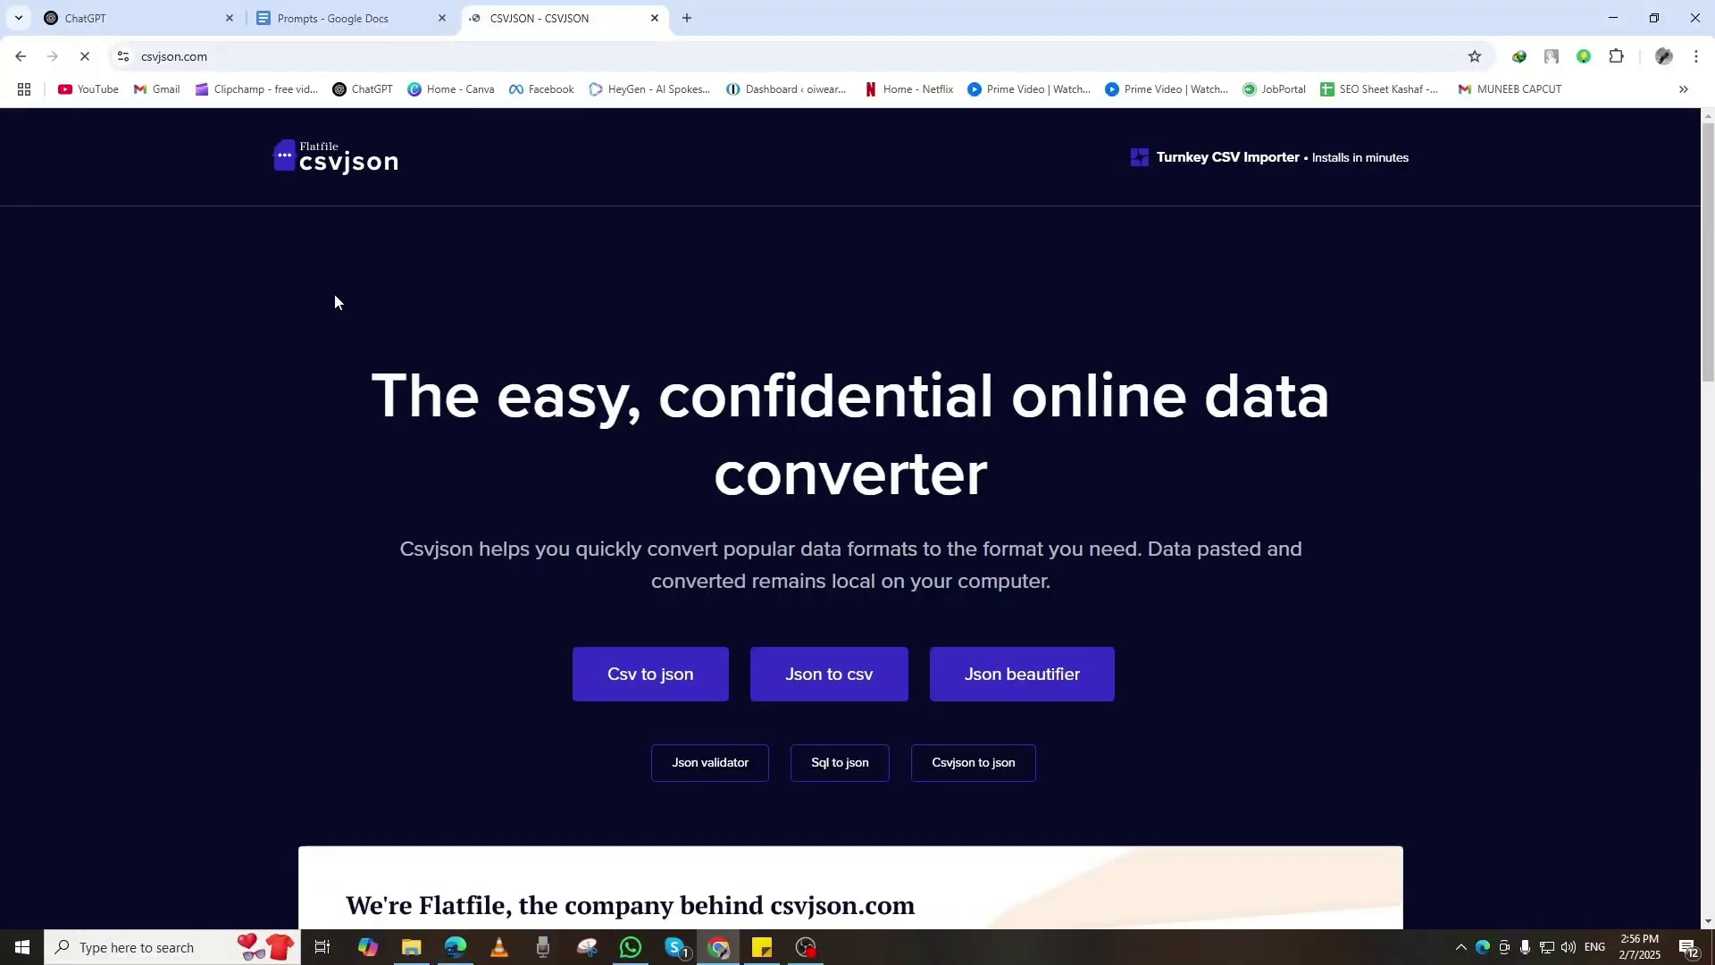
pyautogui.click(627, 665)
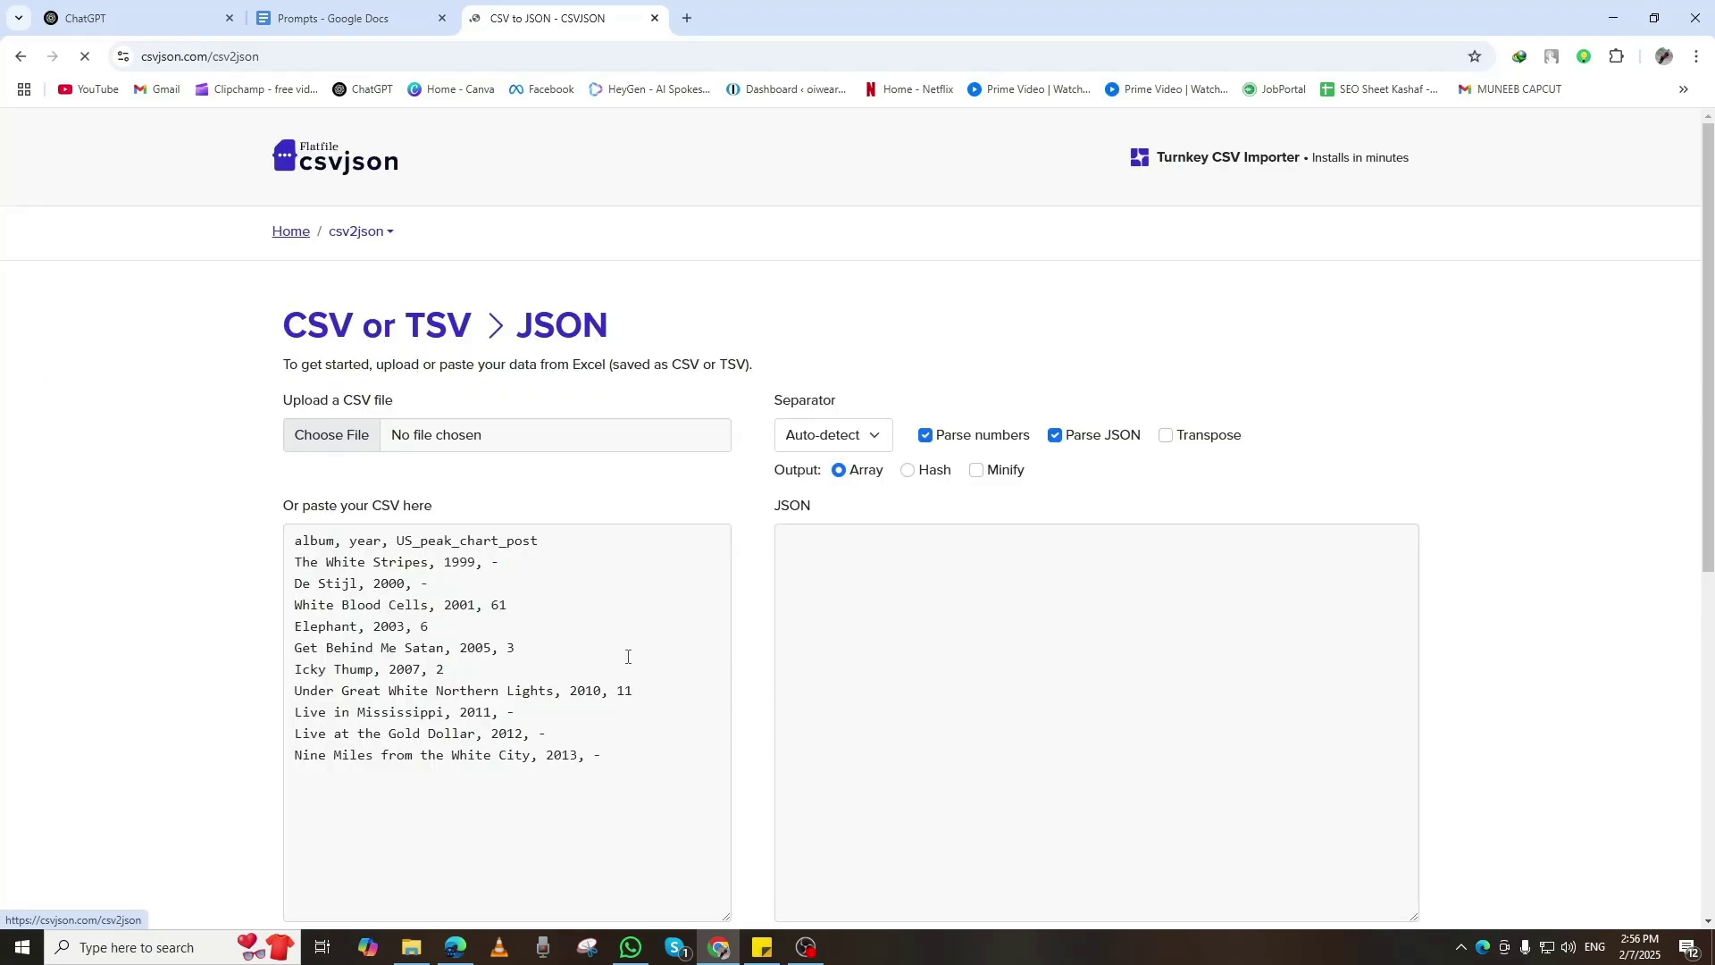
pyautogui.click(354, 439)
pyautogui.click(257, 131)
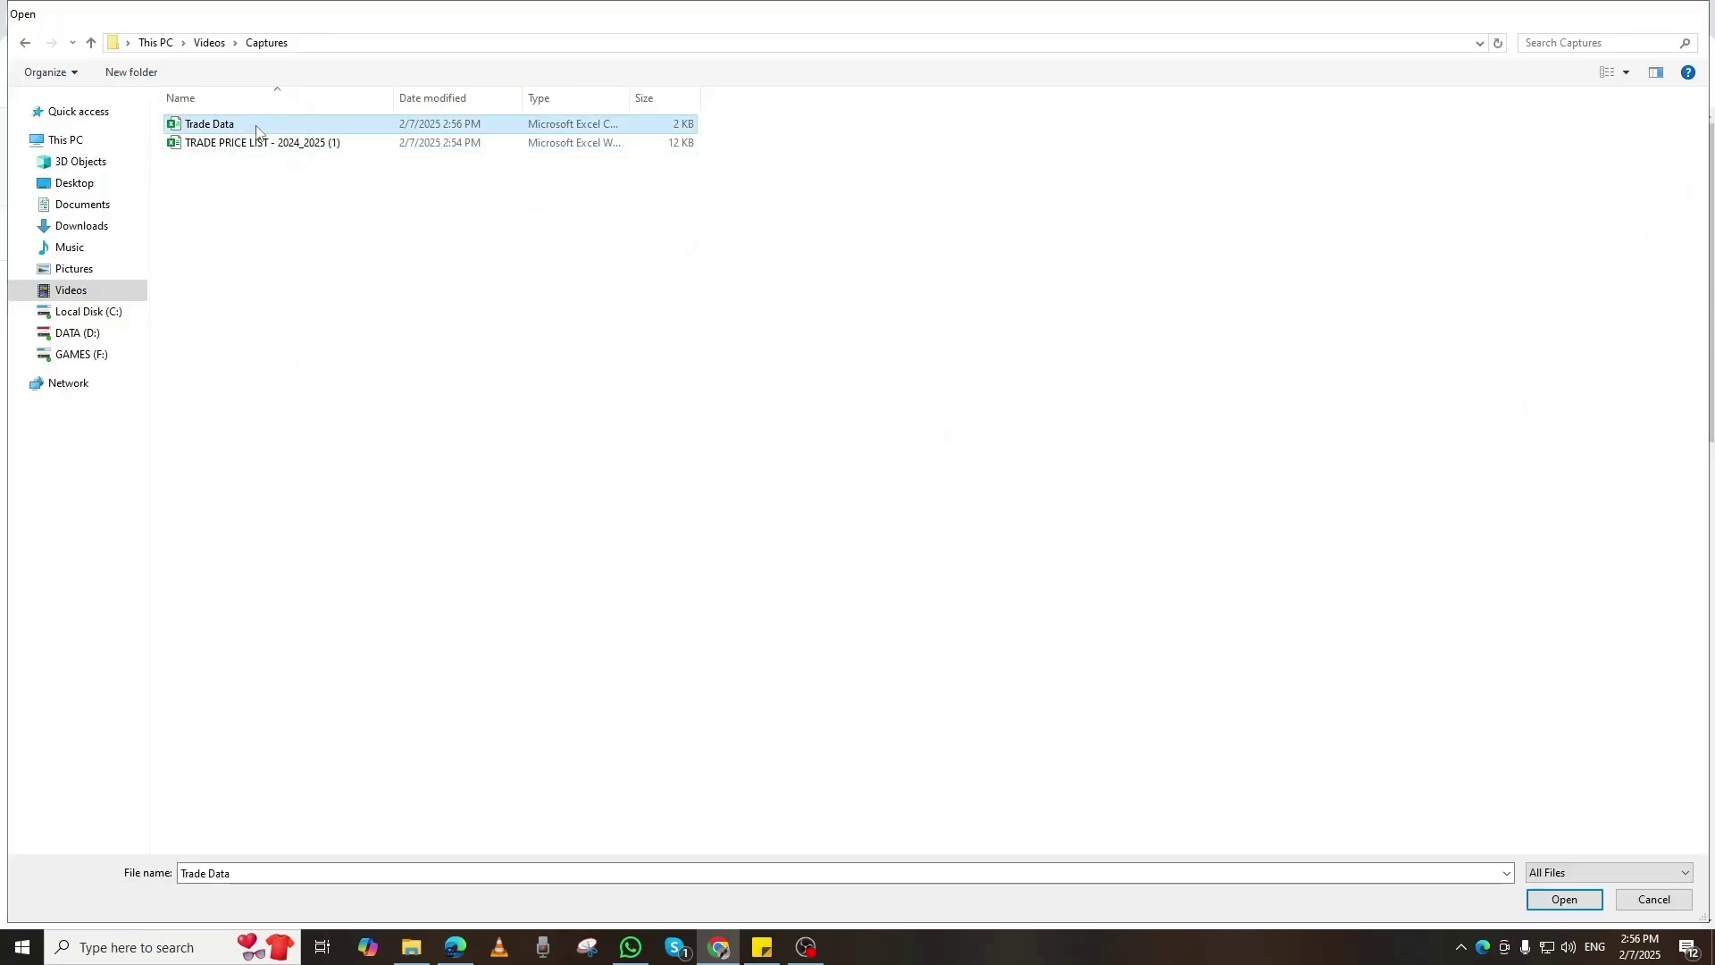
pyautogui.doubleClick(256, 132)
pyautogui.scroll(-3, 1493, 509)
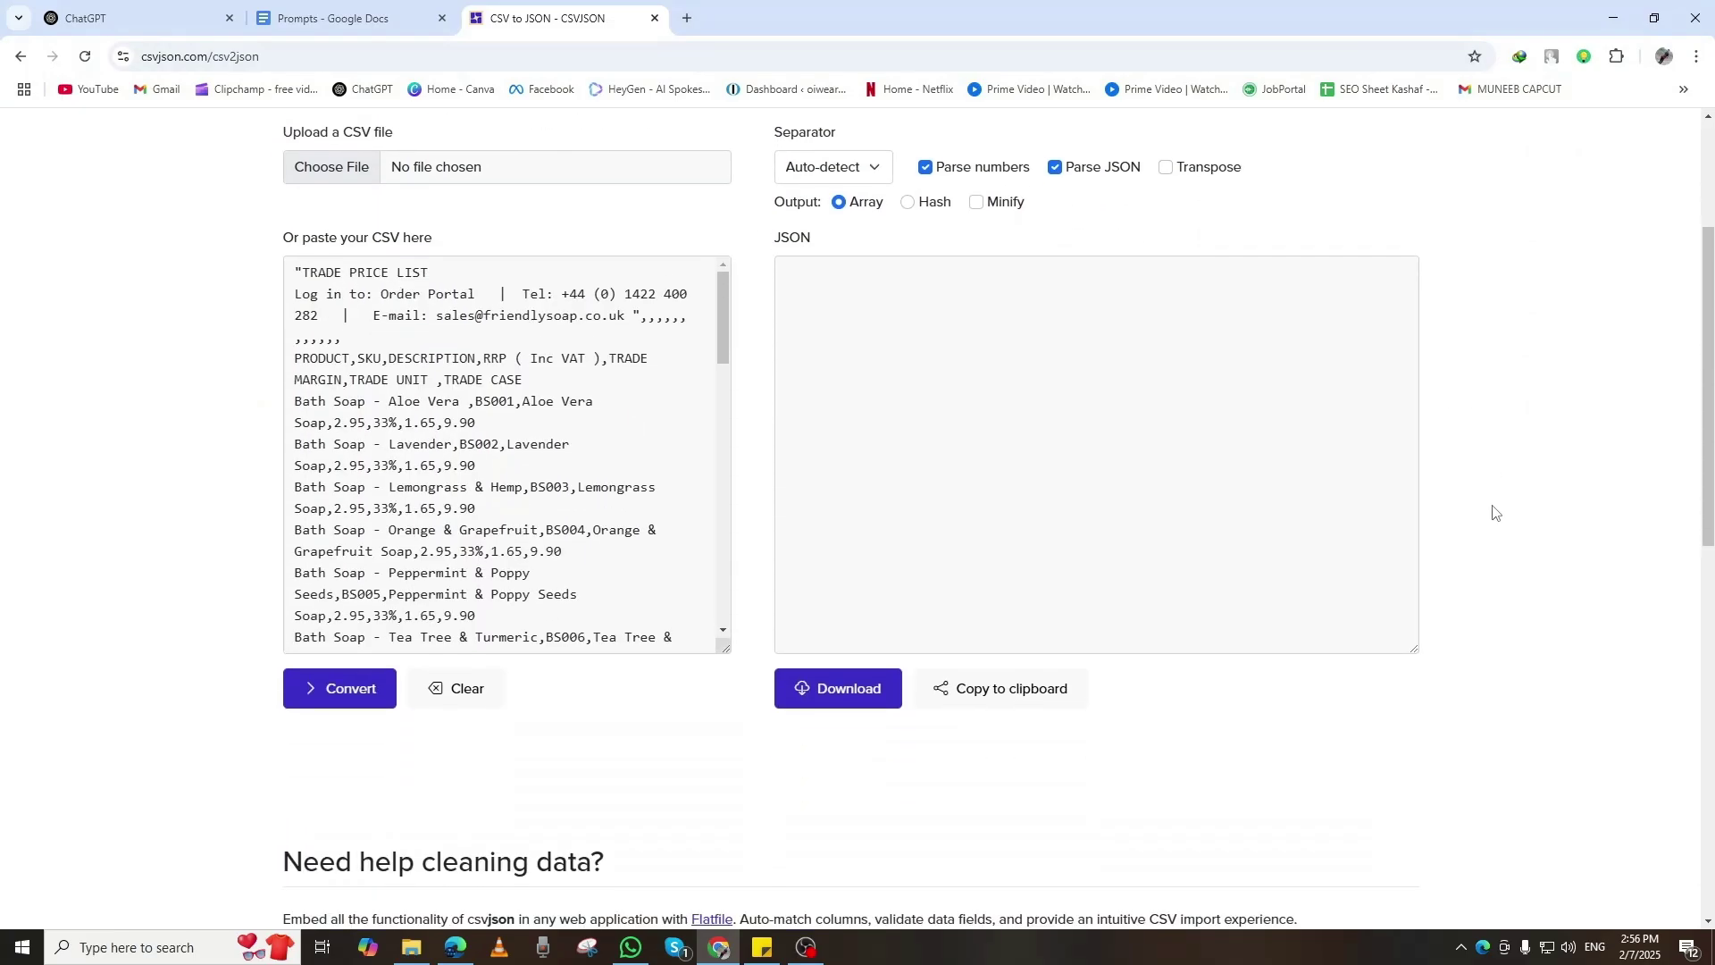
pyautogui.click(344, 693)
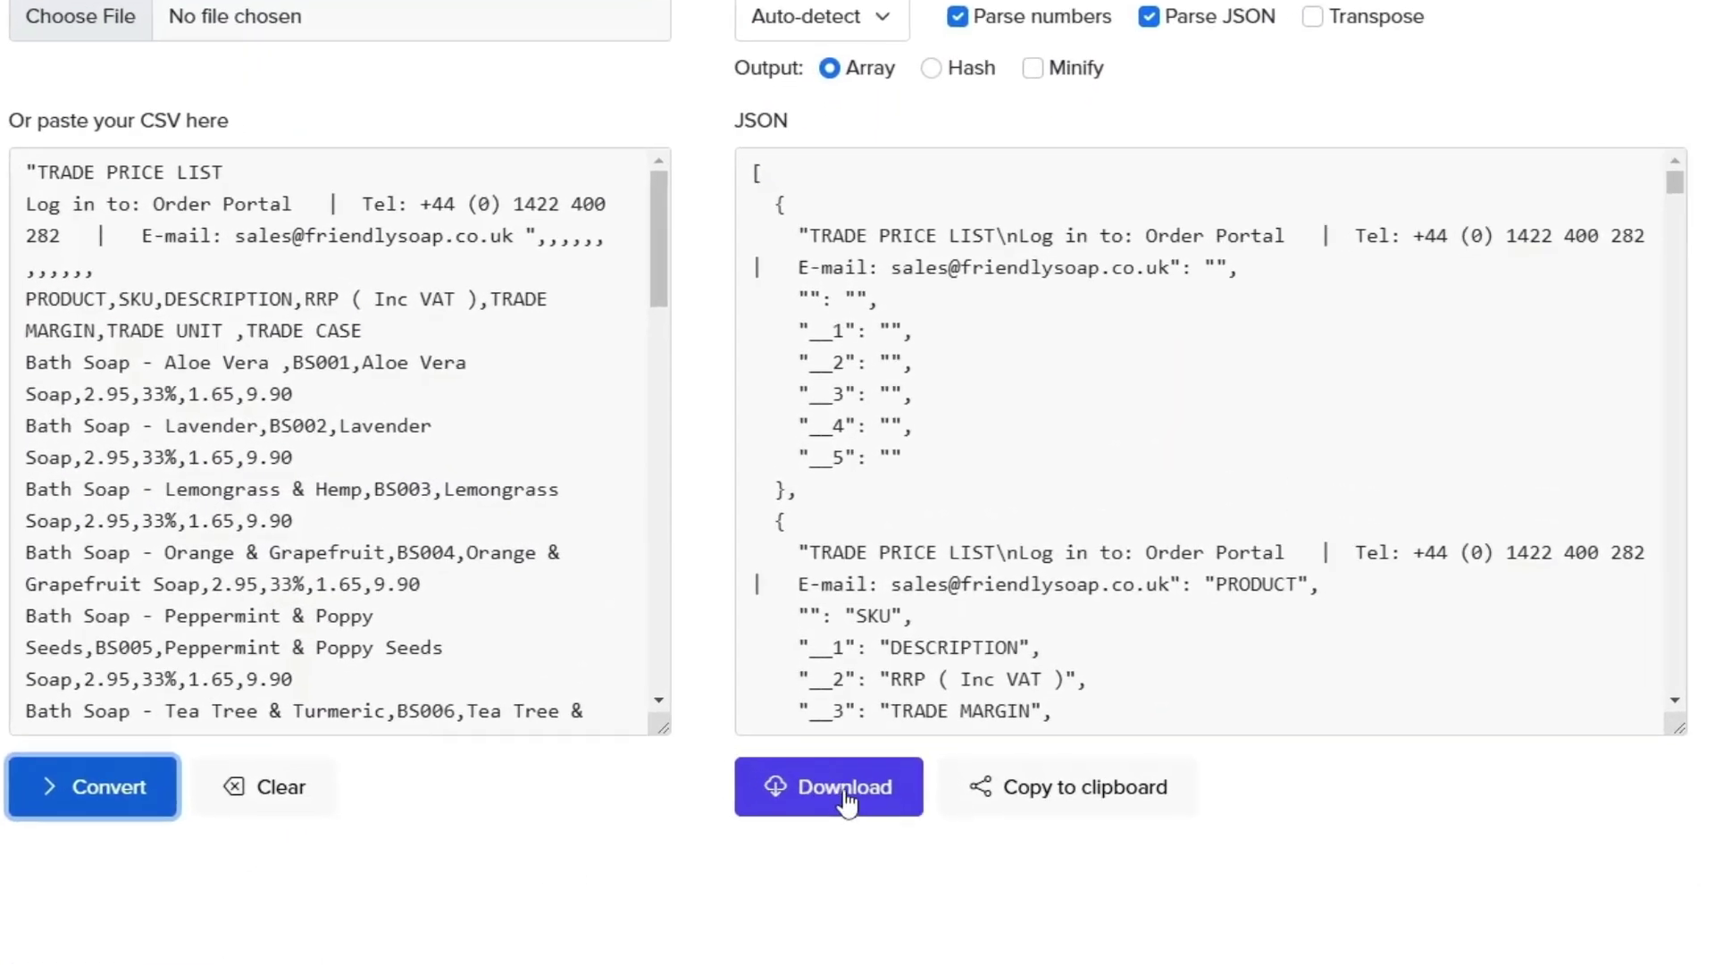
# - Download the JSON output and copy its first product records
pyautogui.click(845, 755)
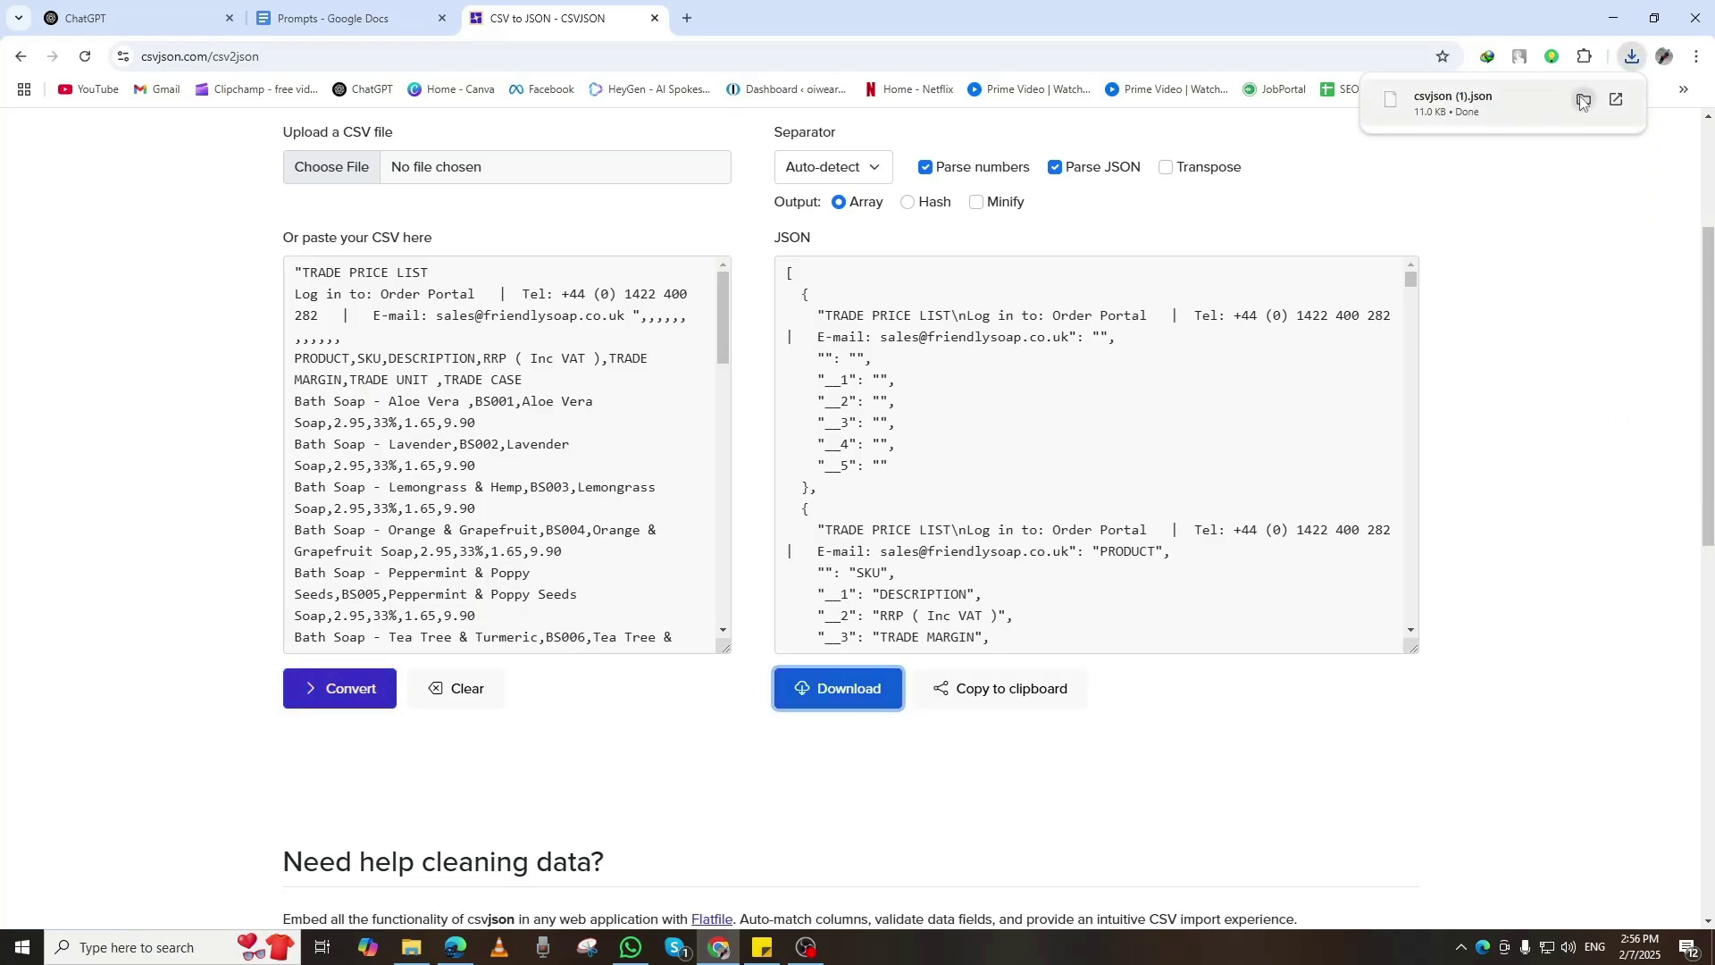
pyautogui.click(1579, 262)
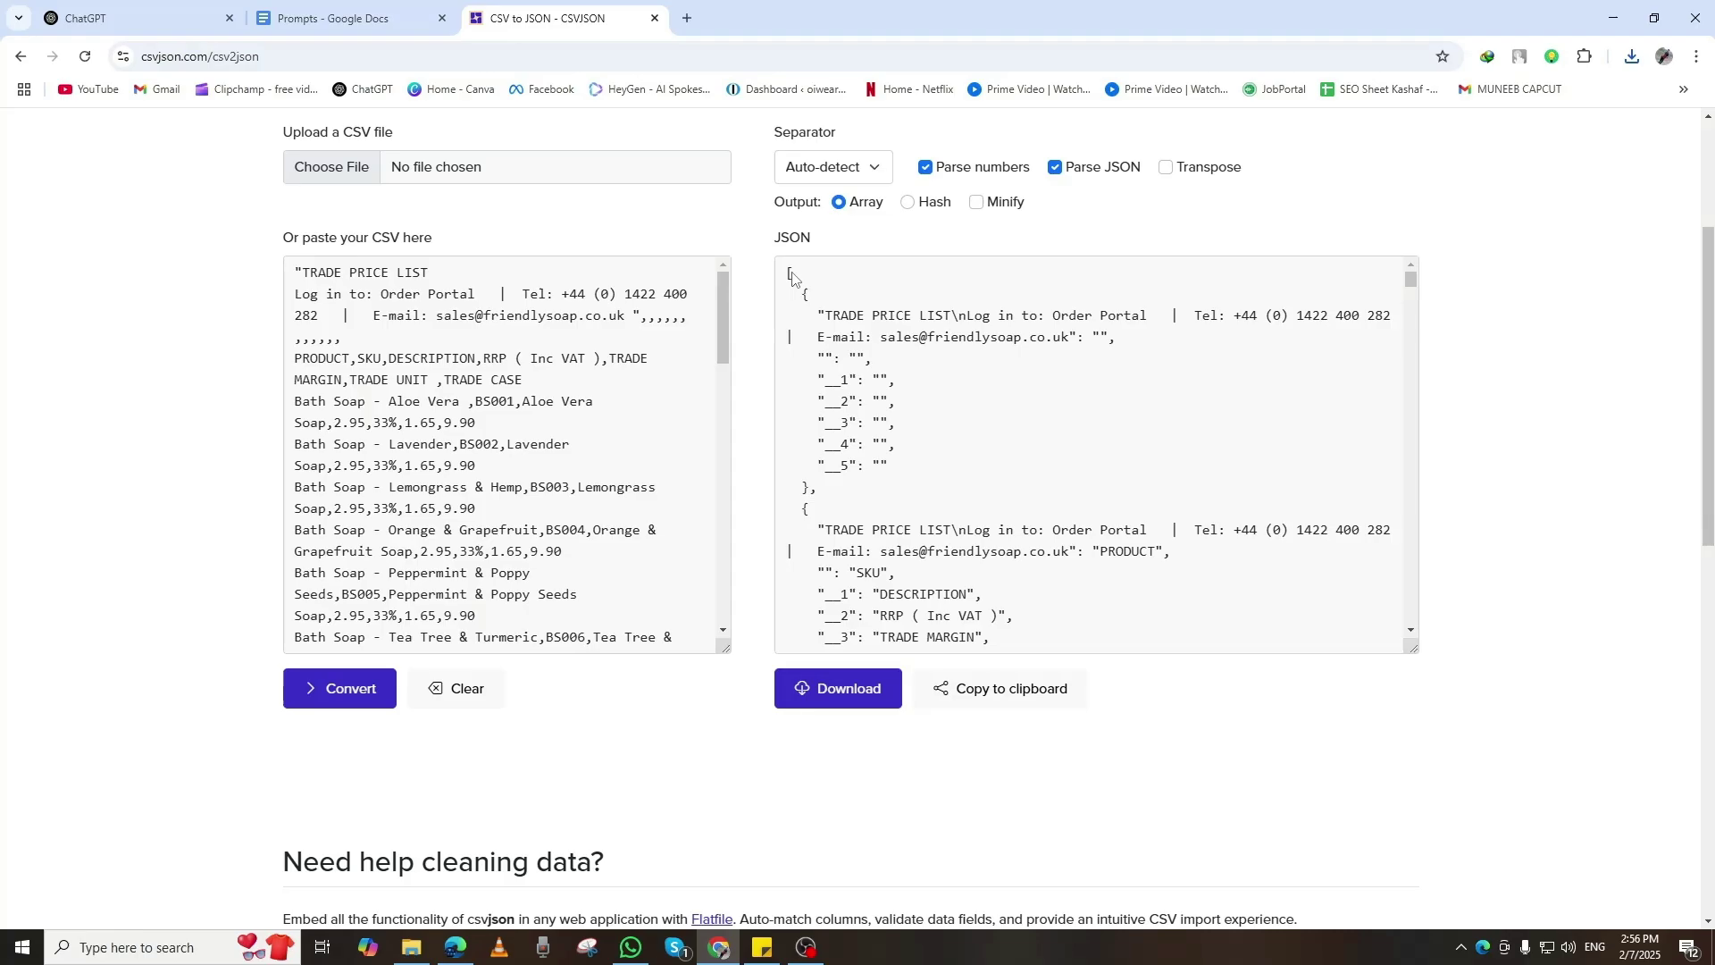
pyautogui.scroll(2, 800, 303)
pyautogui.scroll(-2, 813, 358)
pyautogui.moveTo(801, 298); pyautogui.dragTo(1050, 464)
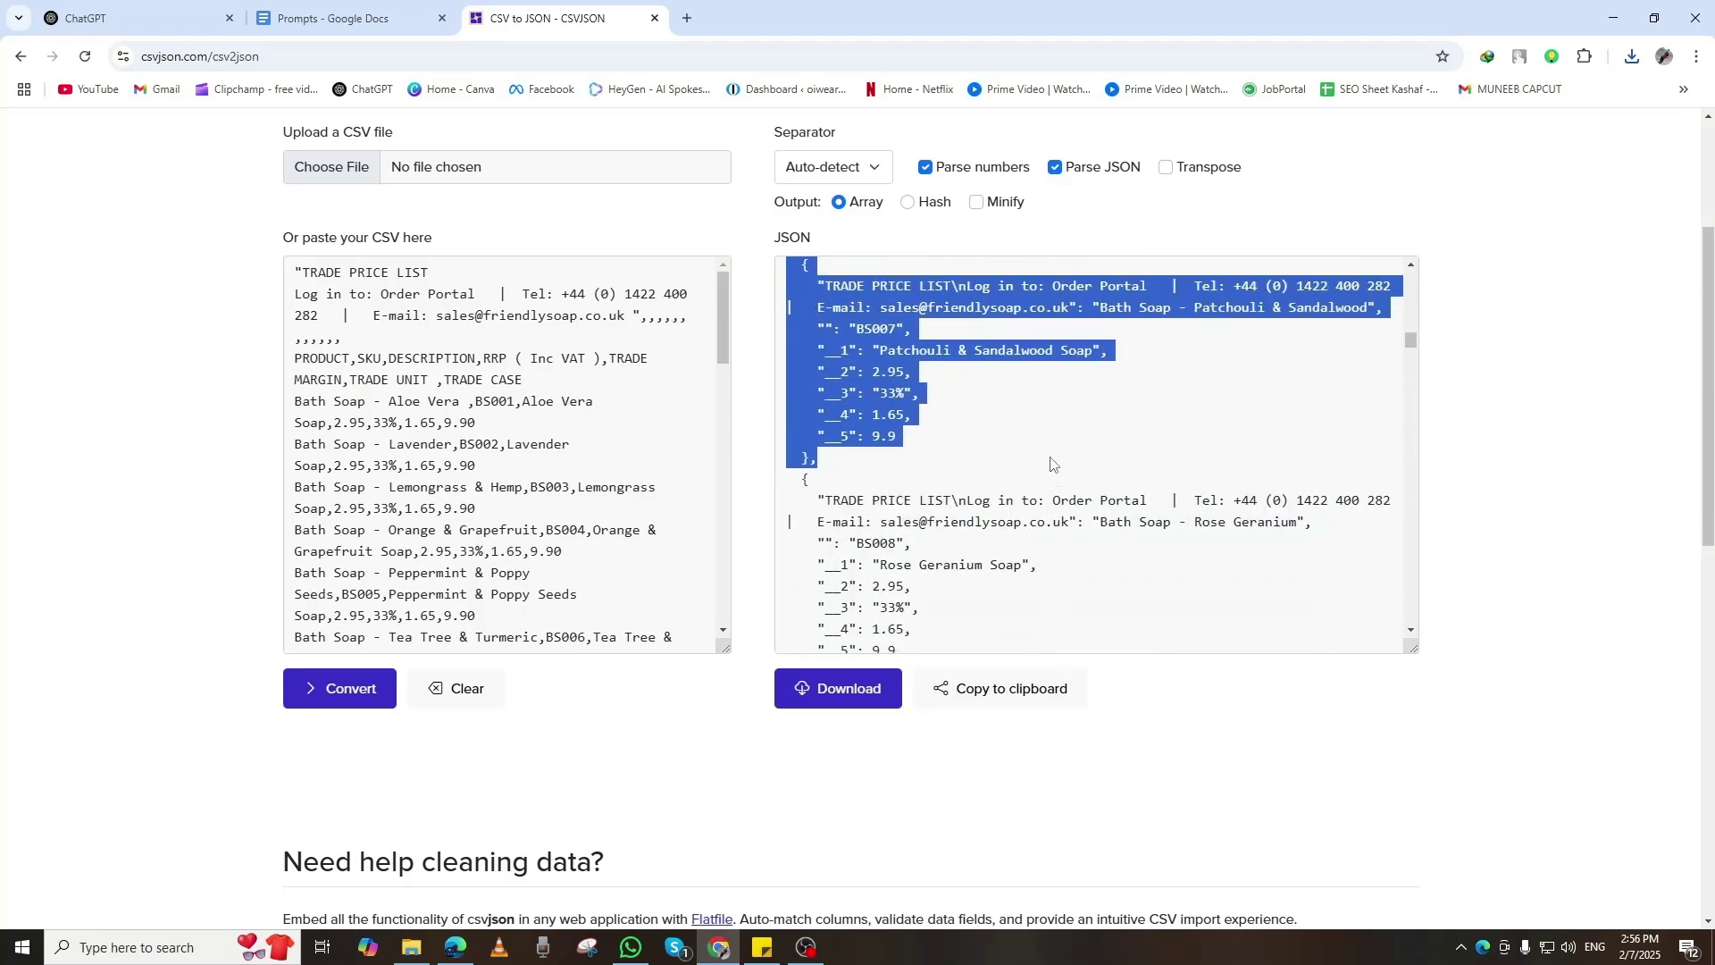
pyautogui.rightClick(986, 404)
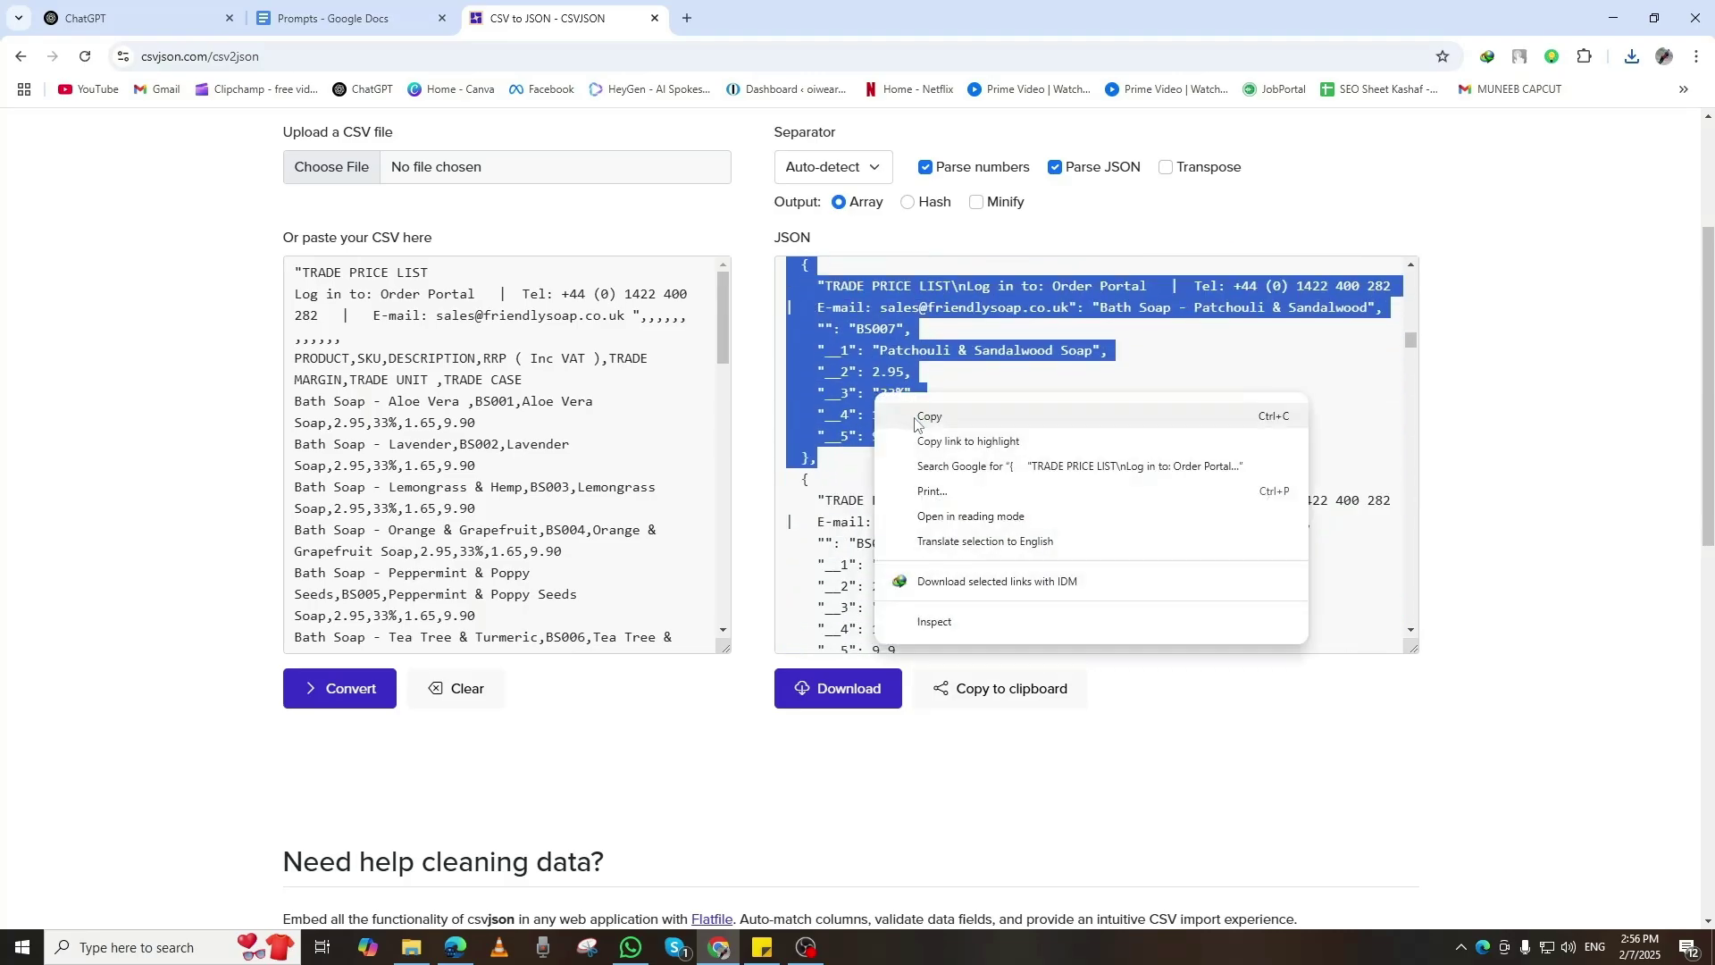
pyautogui.click(1019, 416)
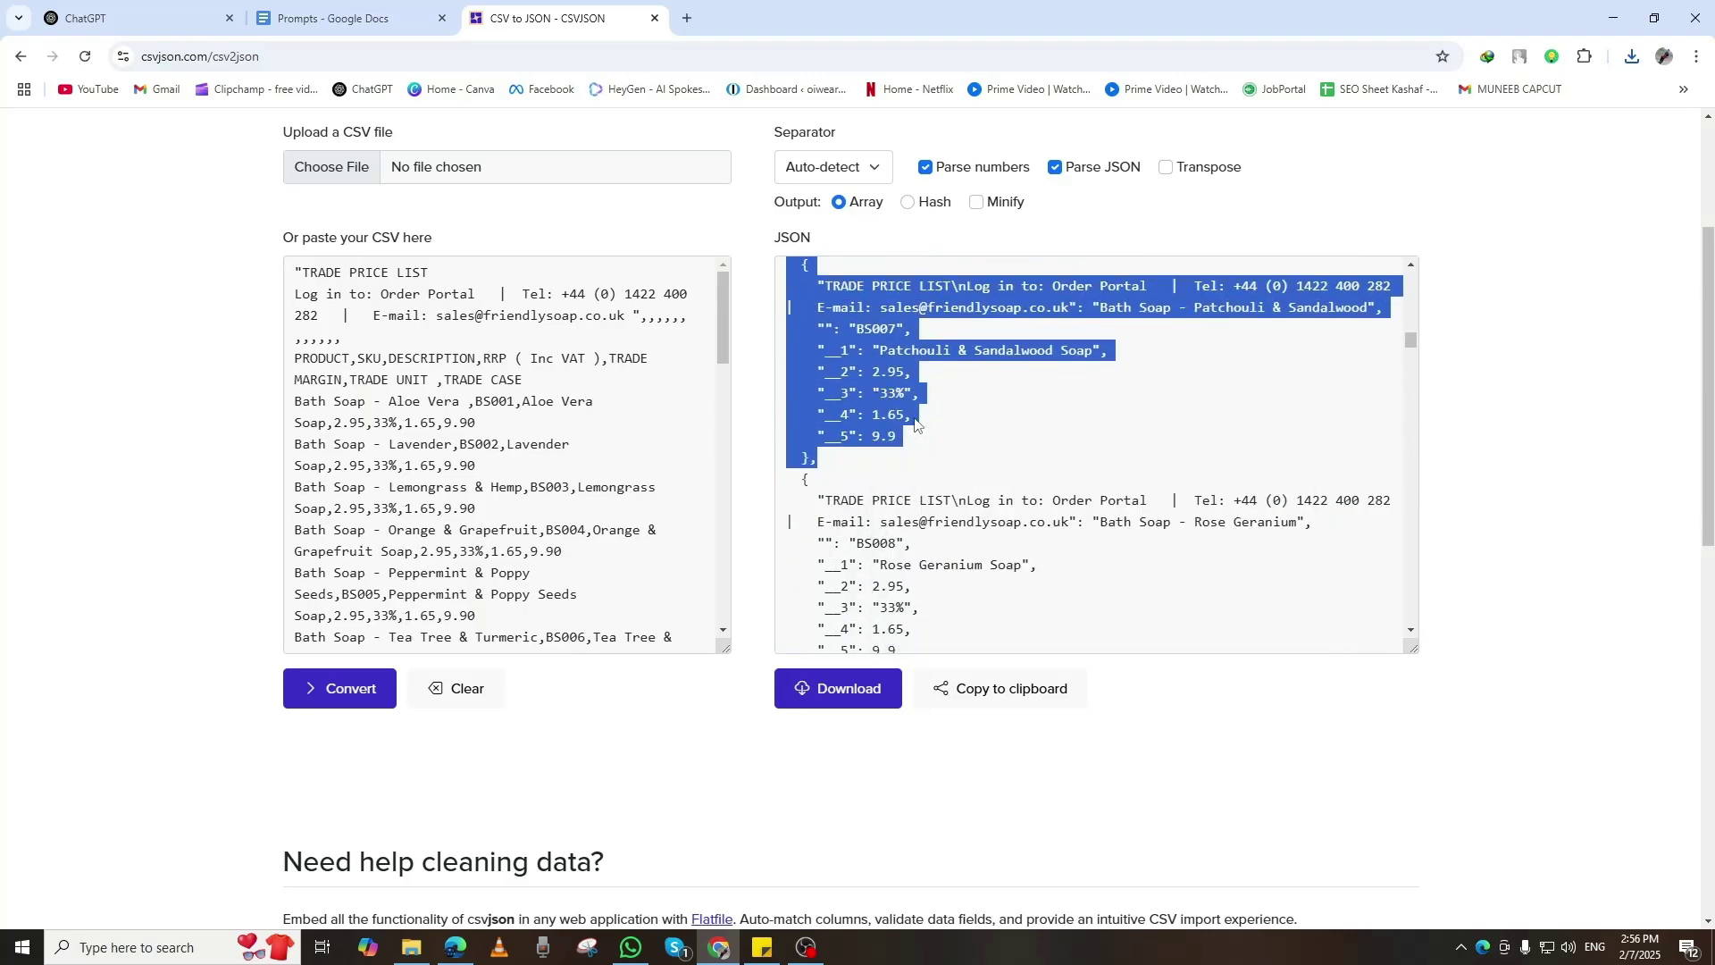
# - Paste the copied JSON product records into the ChatGPT message box
pyautogui.click(151, 7)
pyautogui.click(589, 476)
pyautogui.hotkey('ctrl', 'v')
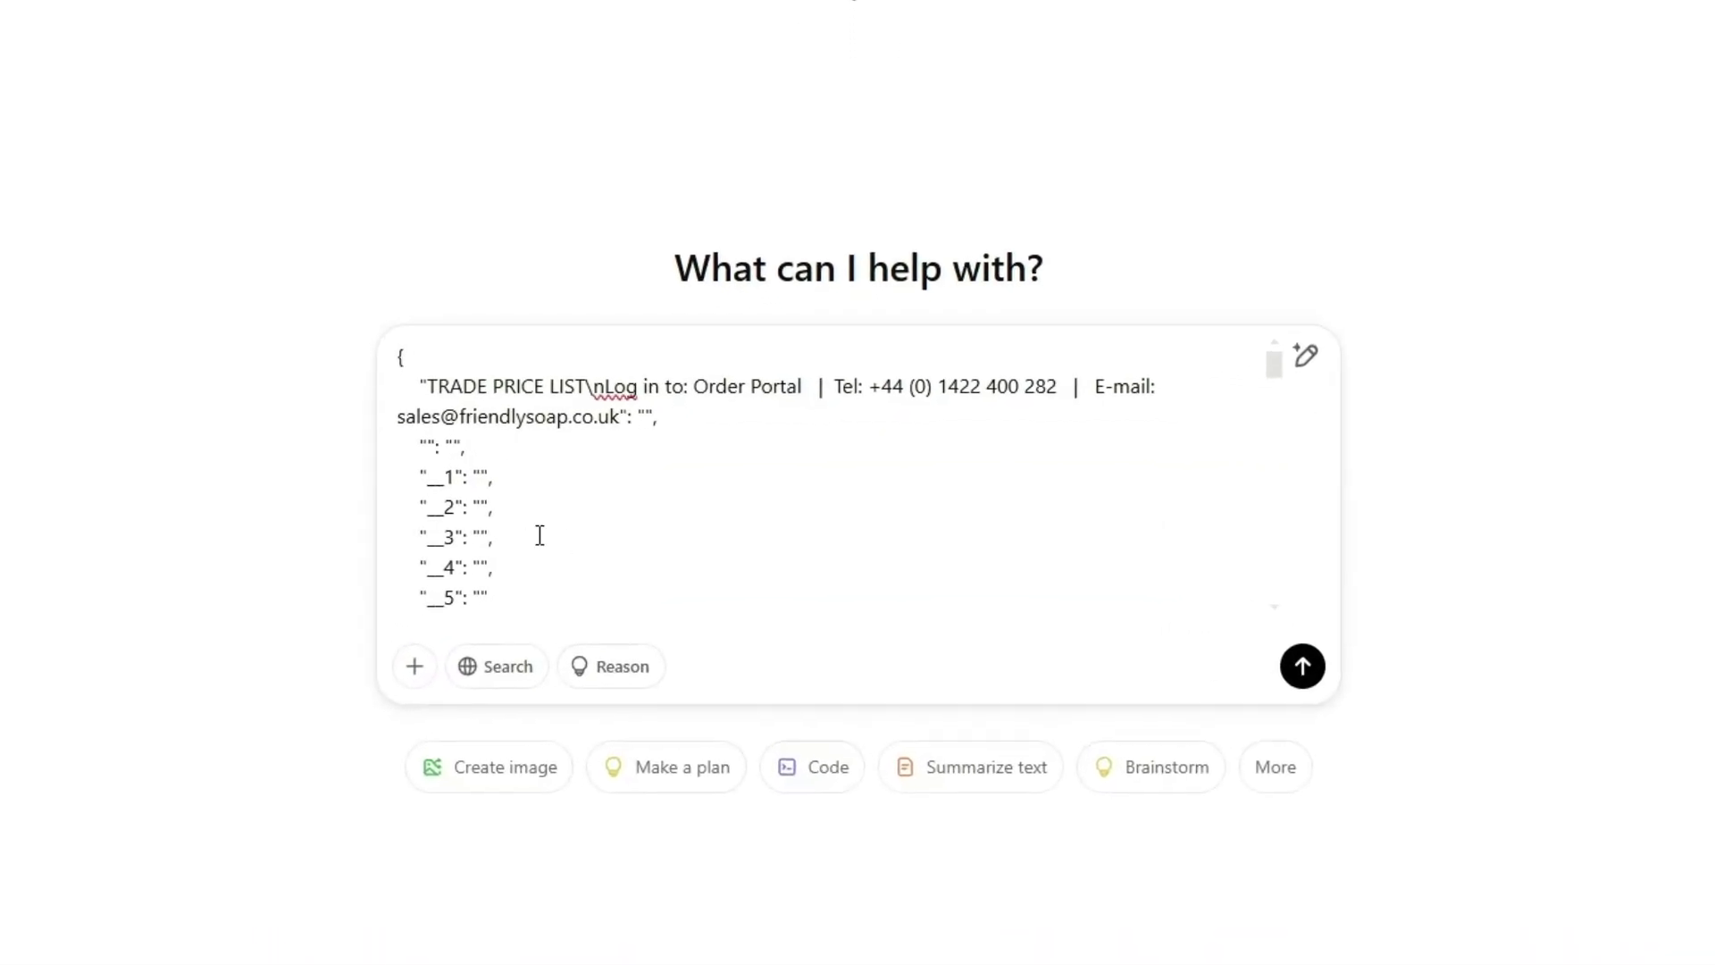
# - Append Prompt #1 asking for four key sales-dashboard metrics after the JSON and send it
pyautogui.click(385, 19)
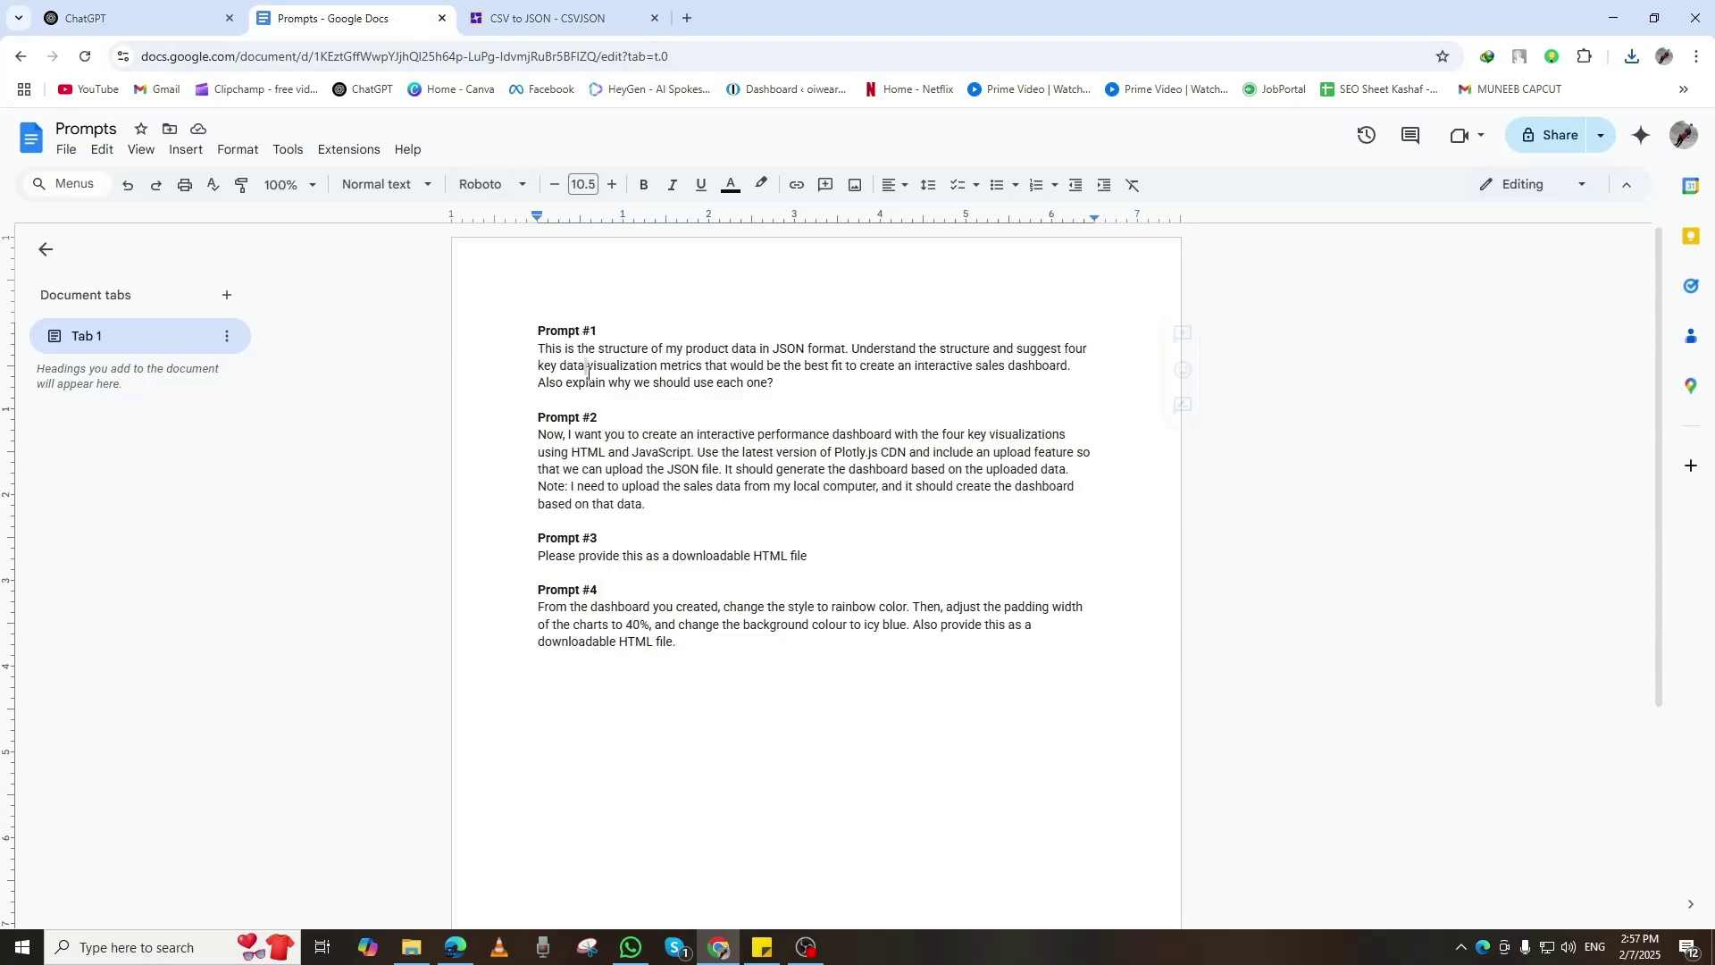
pyautogui.tripleClick(587, 374)
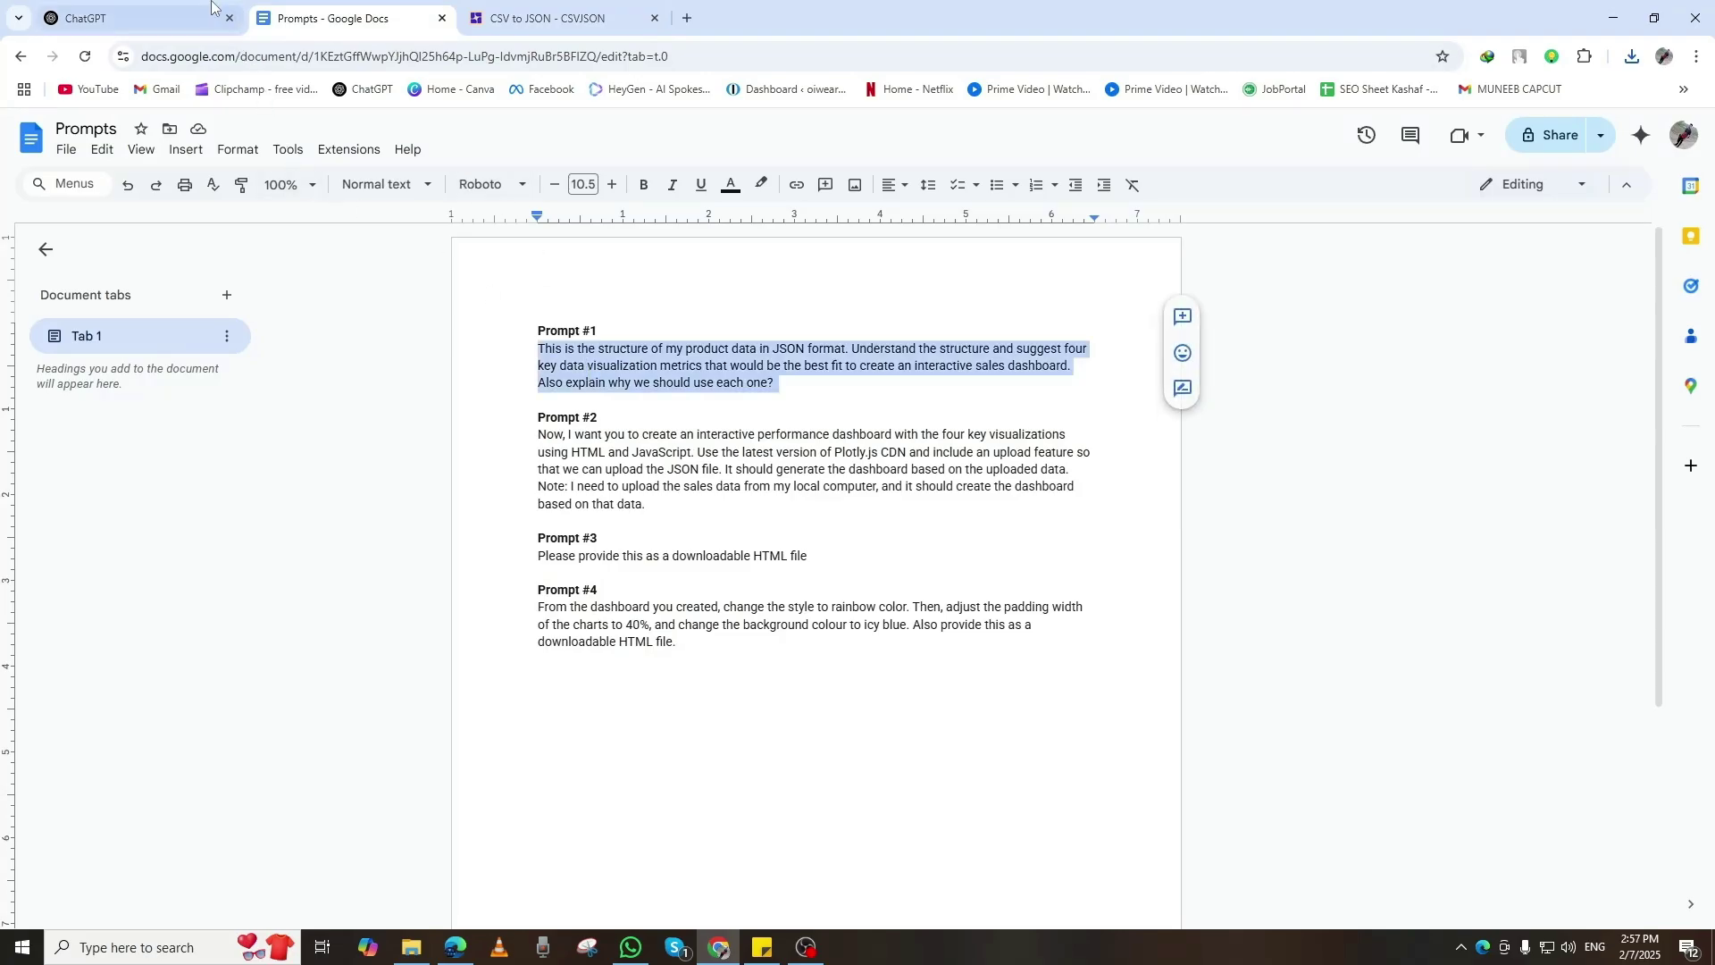
pyautogui.click(158, 8)
pyautogui.hotkey('ctrl', 'End')
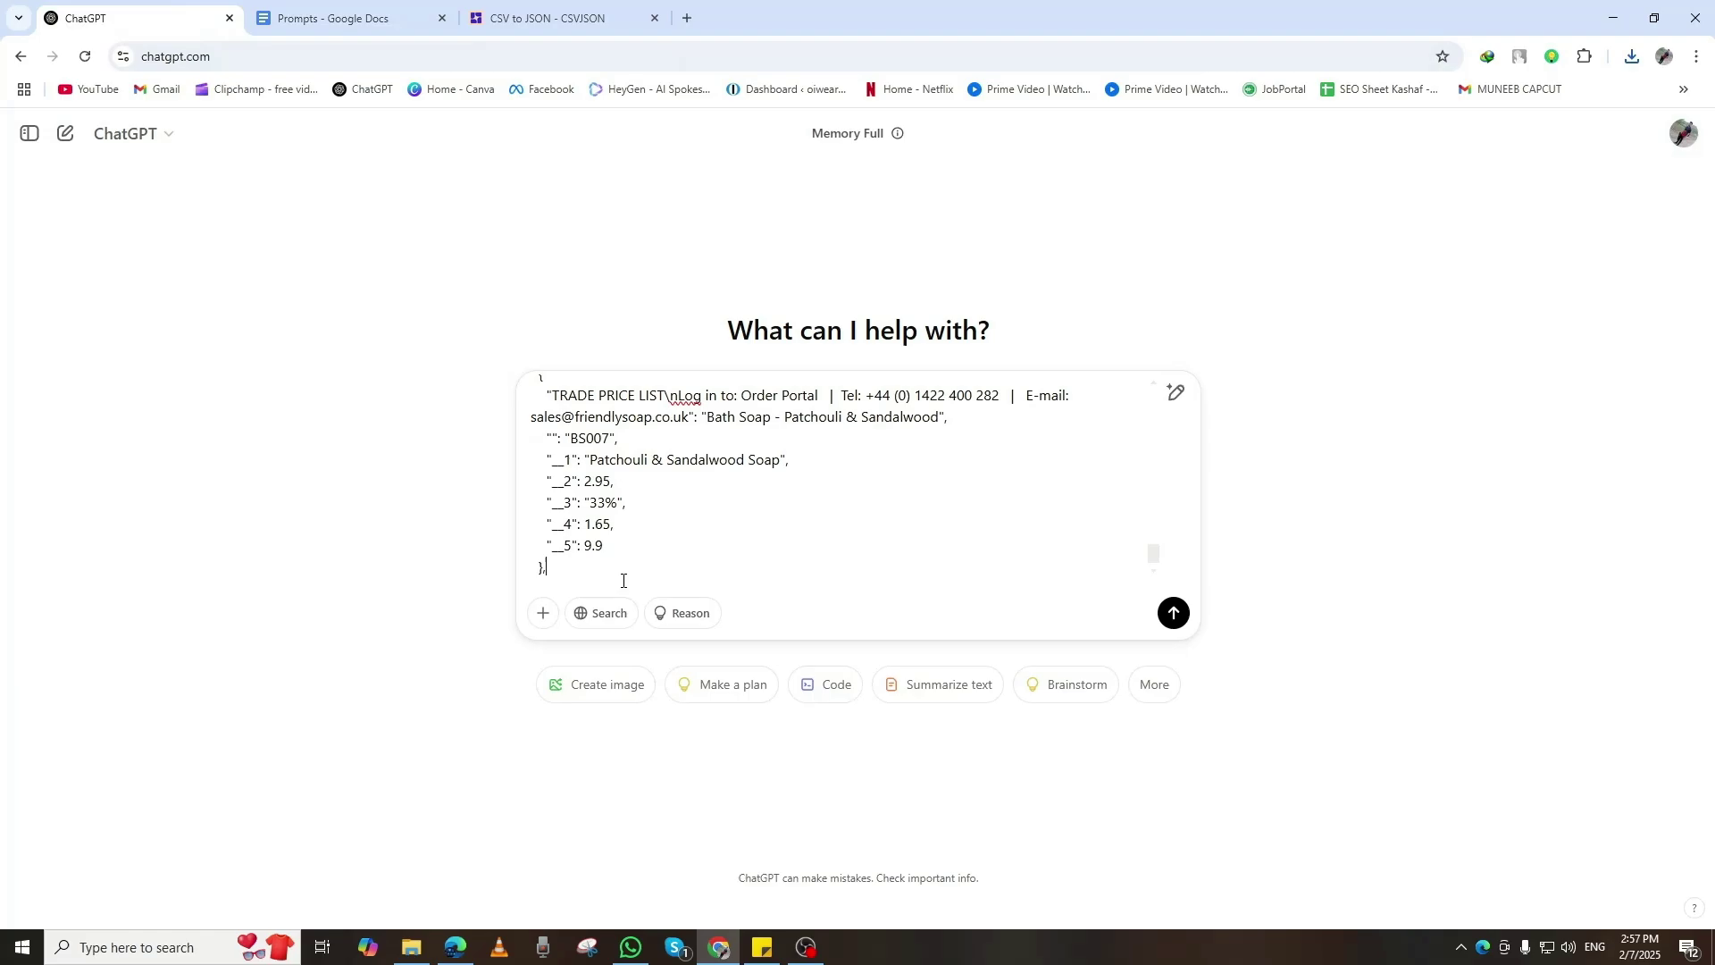
pyautogui.scroll(2, 624, 581)
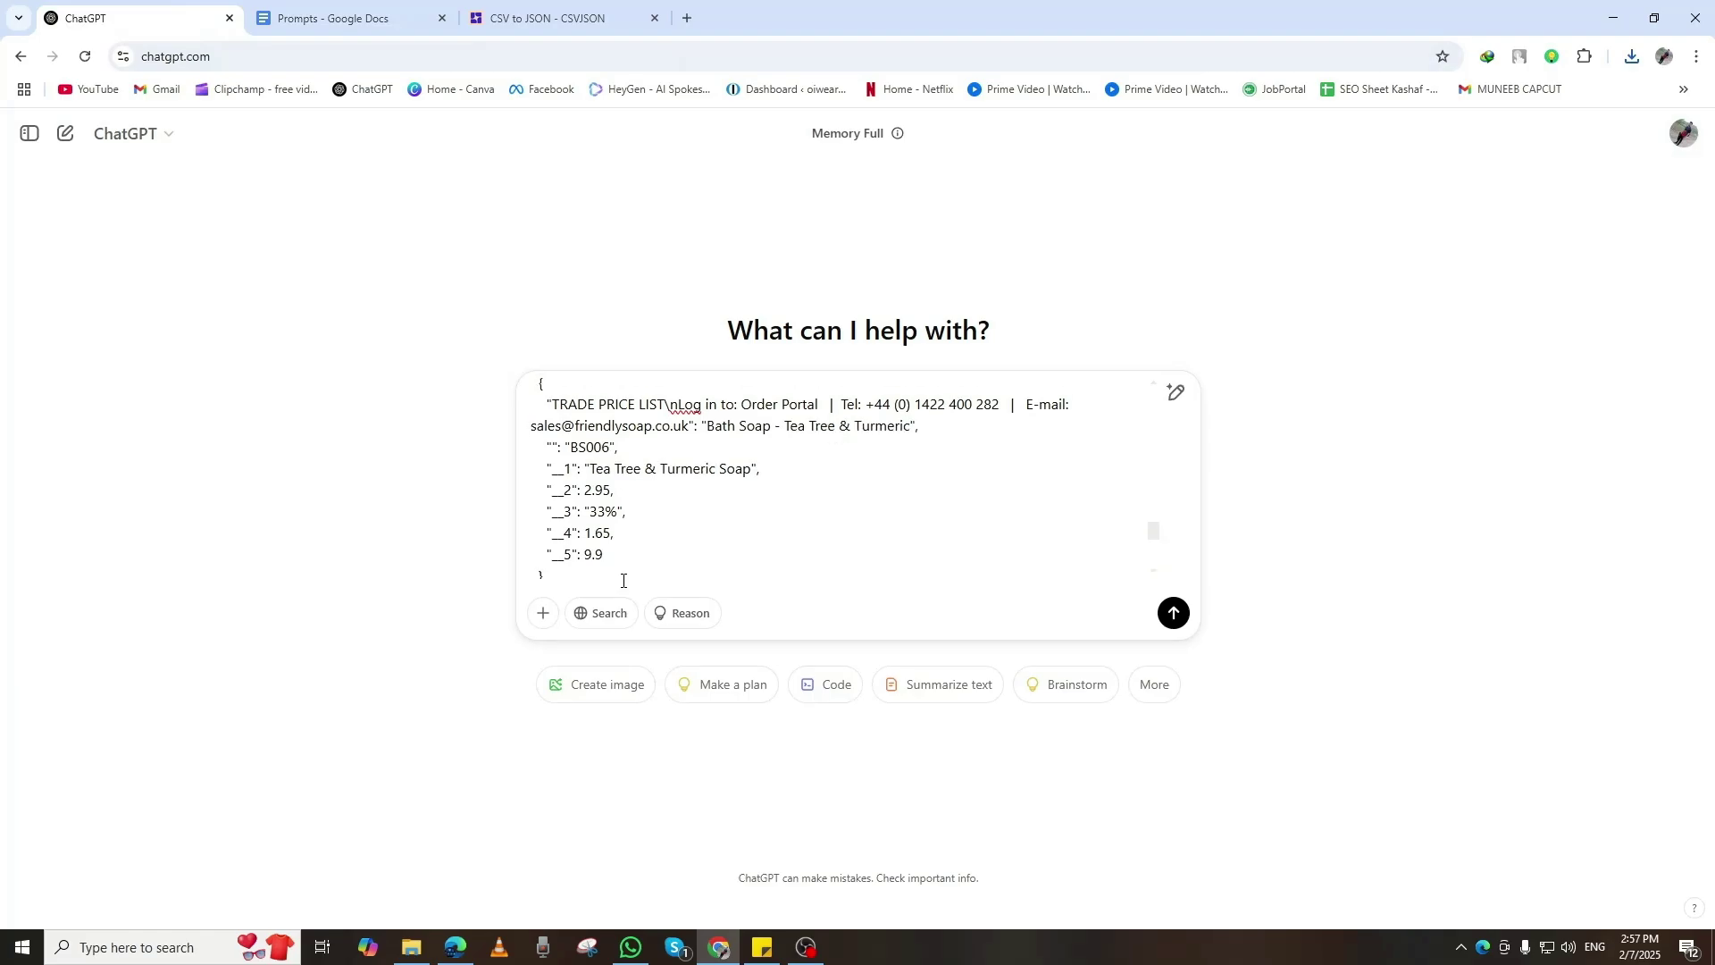
pyautogui.scroll(-1, 983, 554)
pyautogui.hotkey('ctrl', 'v')
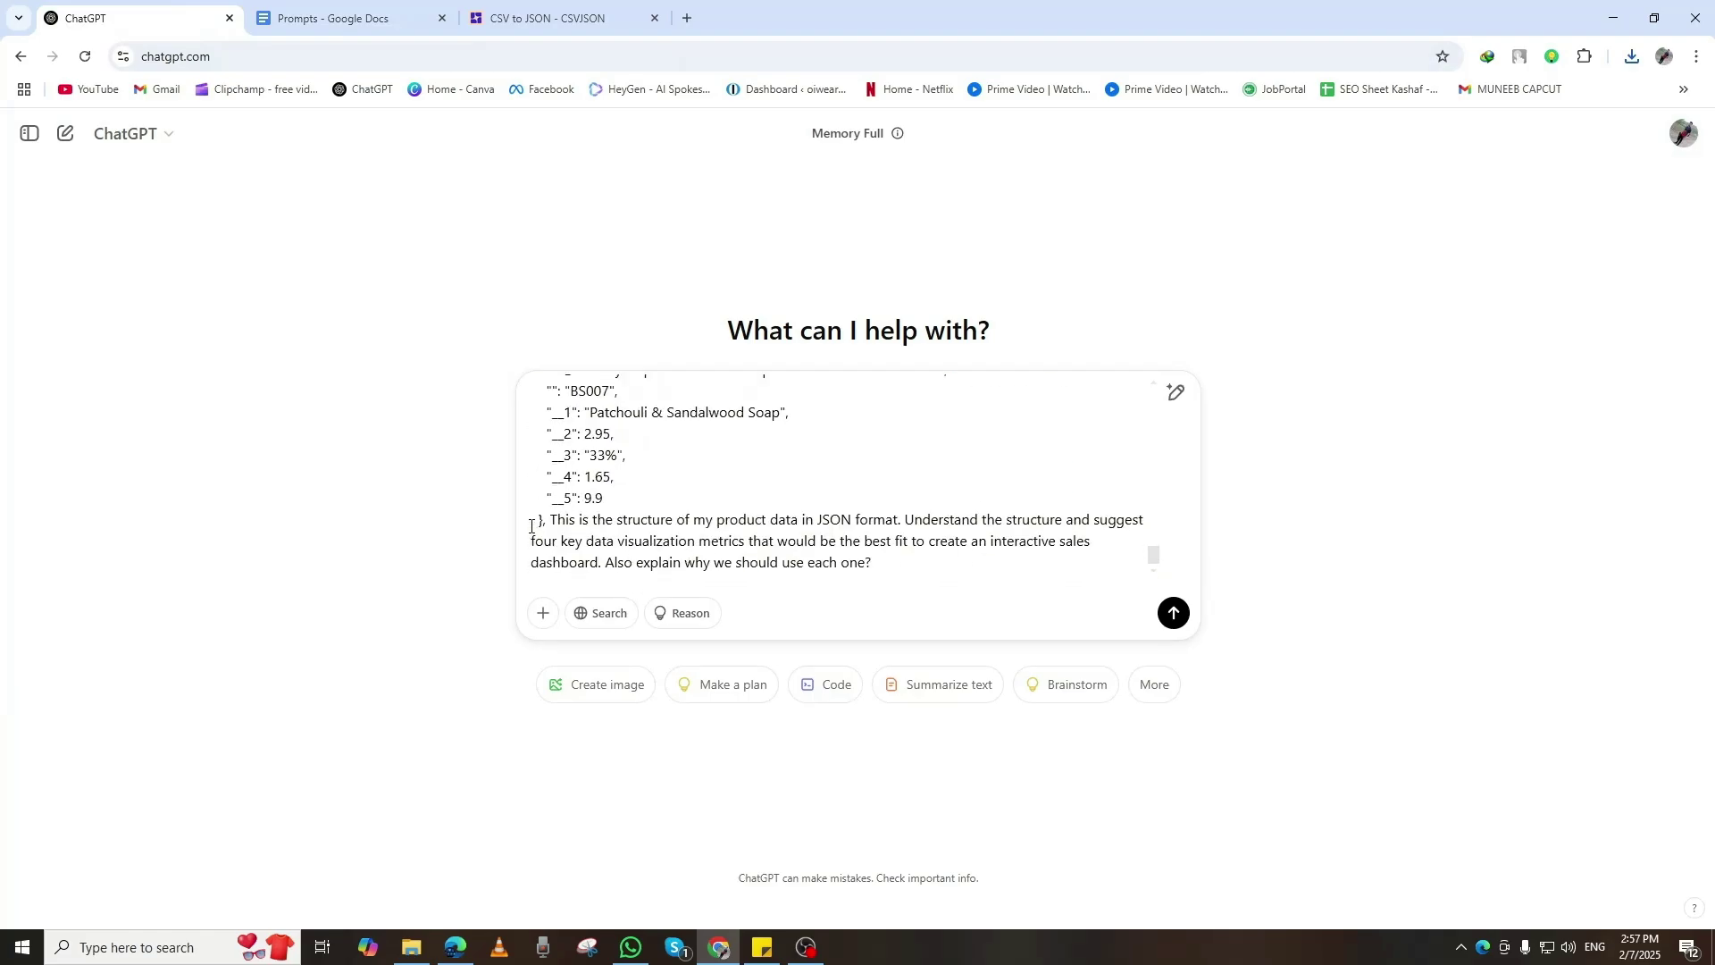
pyautogui.click(1166, 618)
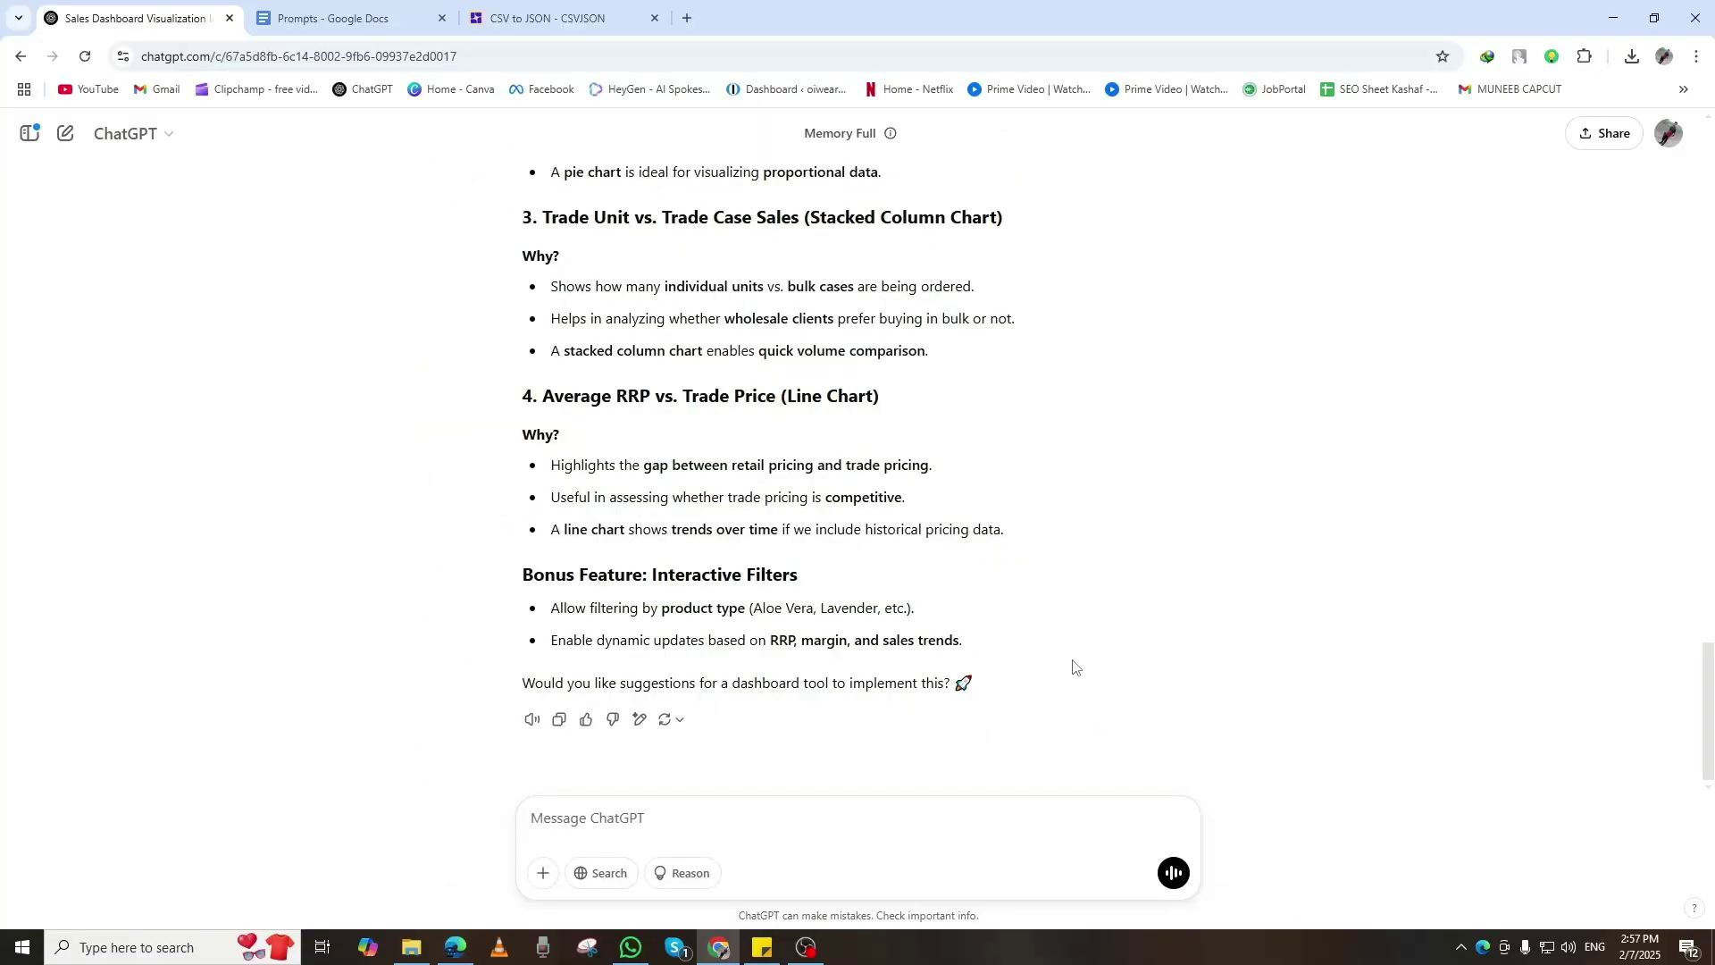
# - Send Prompt #2 requesting an interactive Plotly.js dashboard with JSON upload to ChatGPT
pyautogui.click(364, 5)
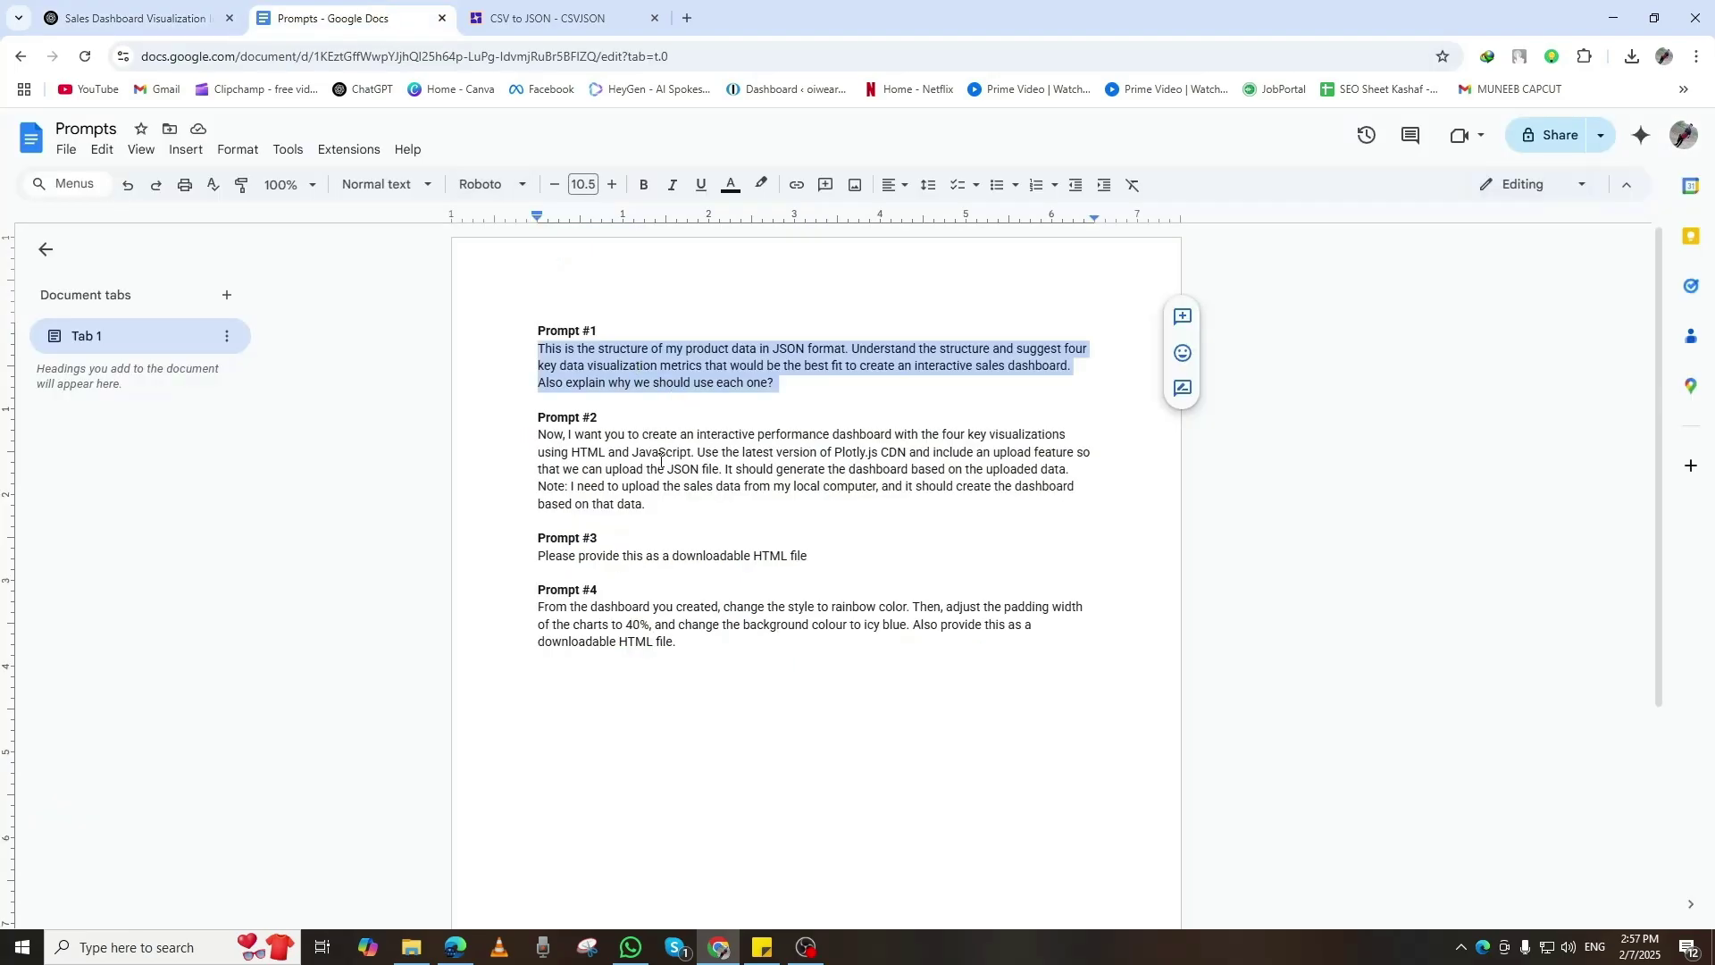
pyautogui.tripleClick(540, 438)
pyautogui.hotkey('ctrl', 'c')
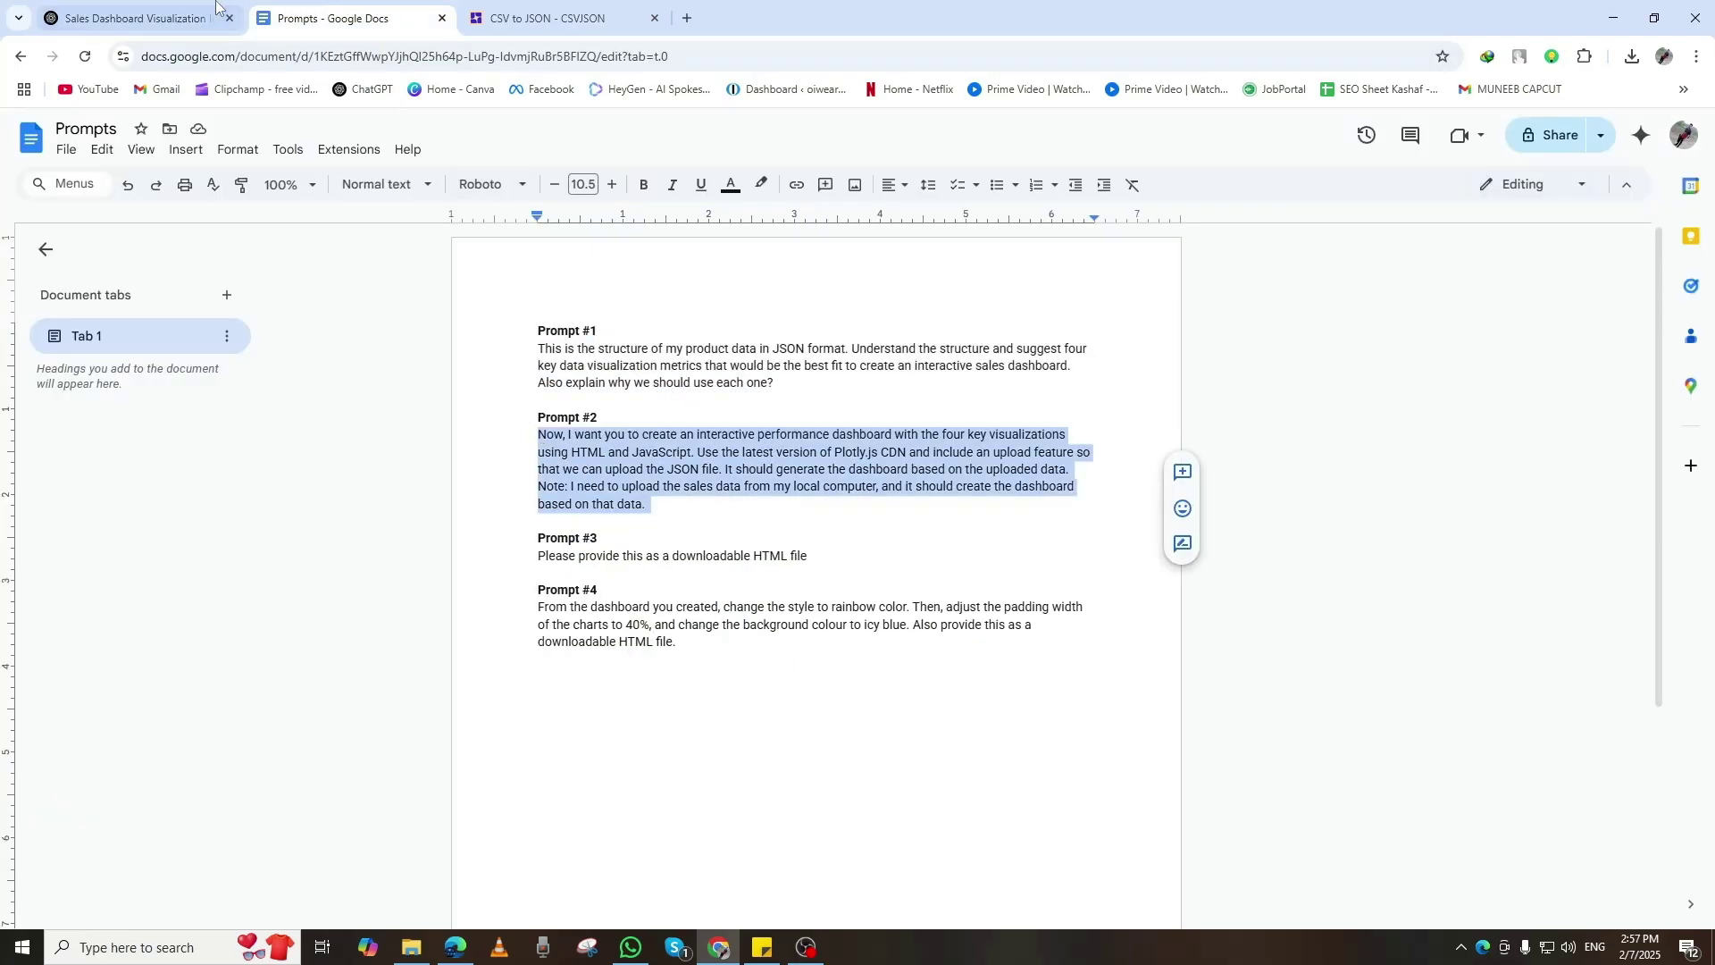
pyautogui.click(134, 18)
pyautogui.click(662, 801)
pyautogui.hotkey('ctrl', 'v')
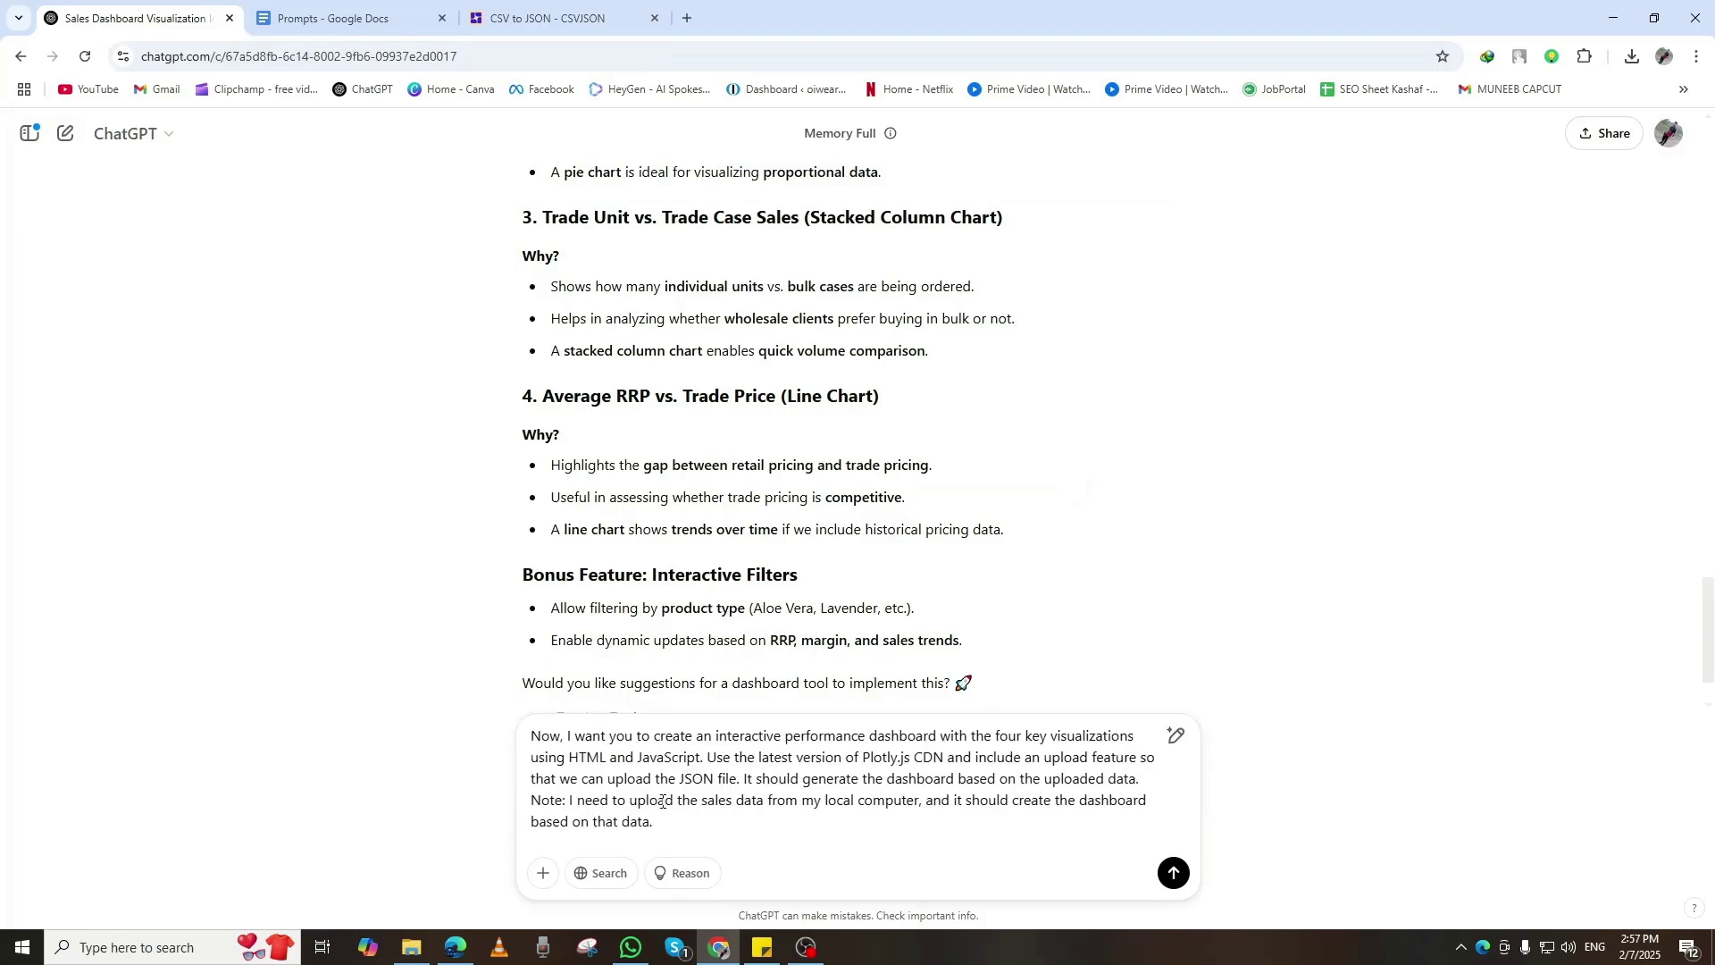
pyautogui.click(1176, 873)
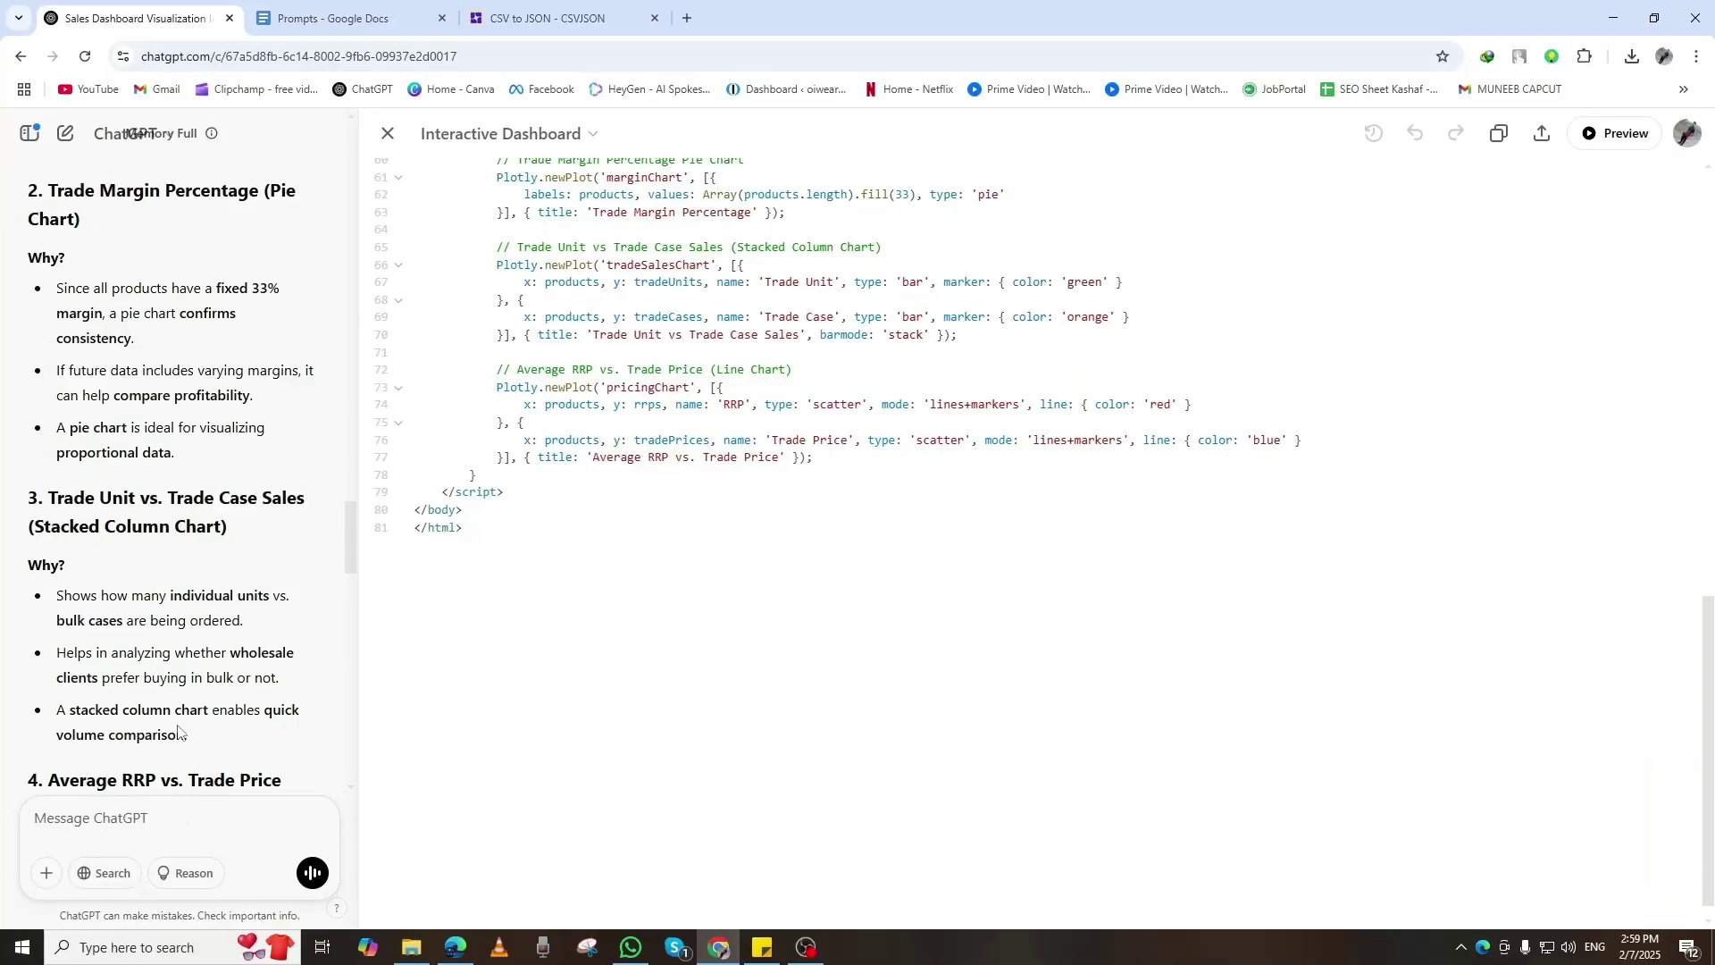
pyautogui.click(366, 5)
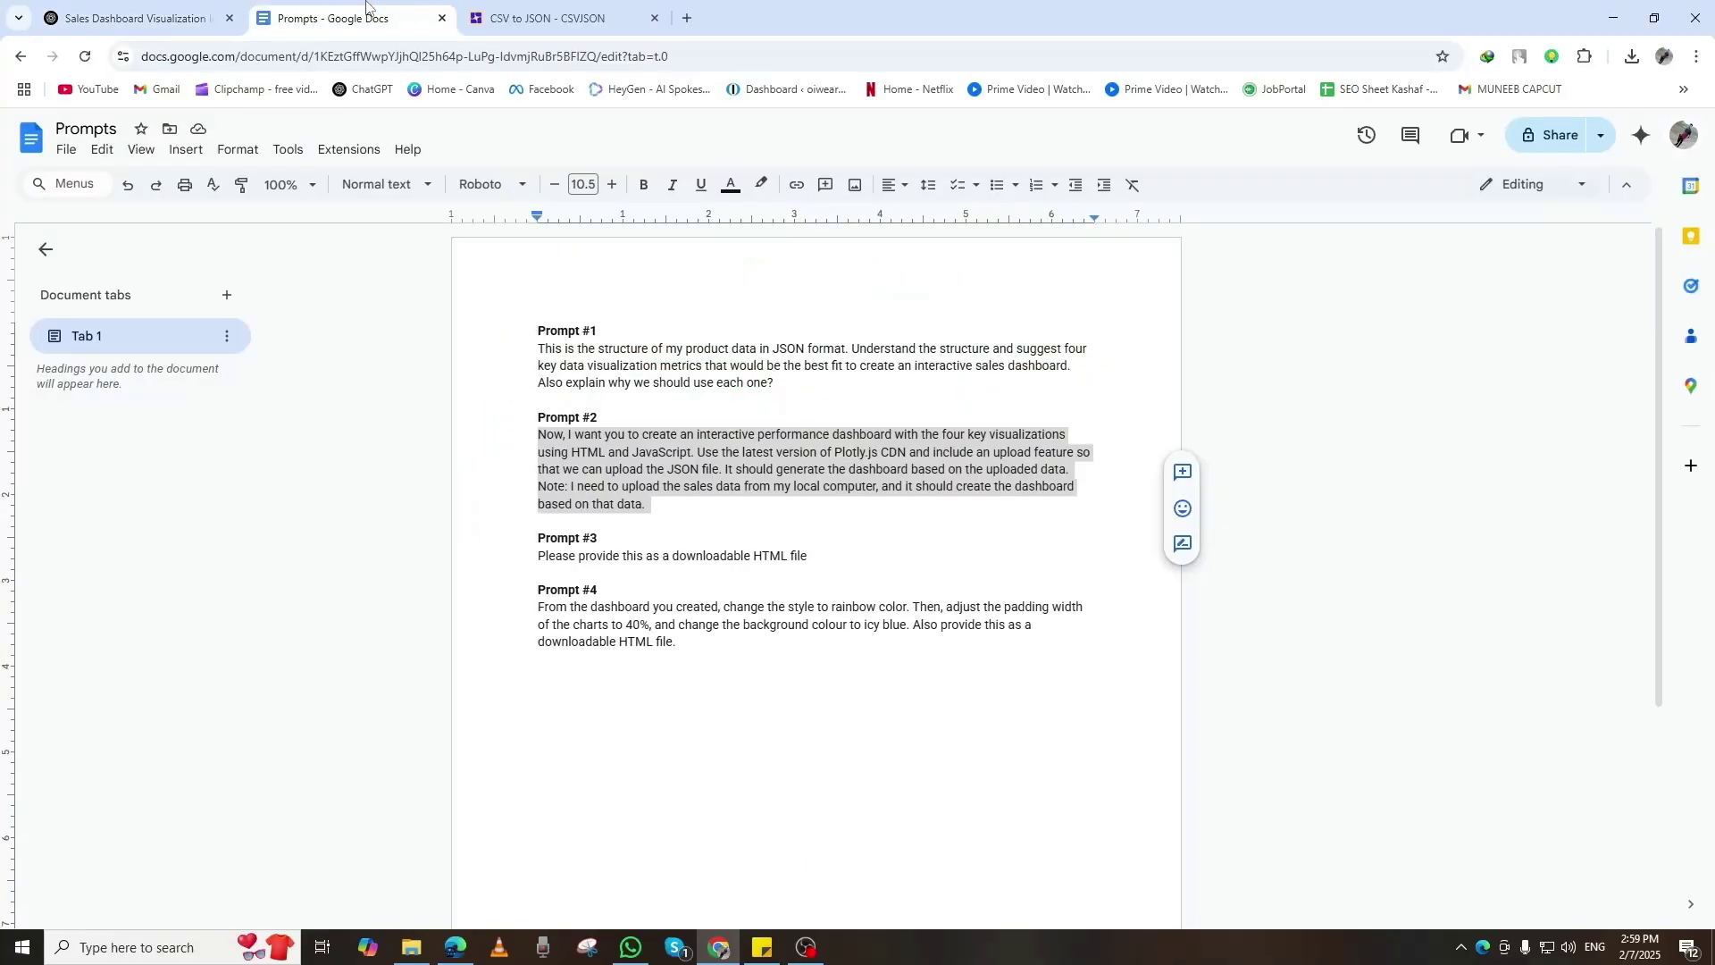
# - Send Prompt #3 asking ChatGPT for the dashboard as a downloadable HTML file
pyautogui.tripleClick(706, 556)
pyautogui.hotkey('ctrl', 'c')
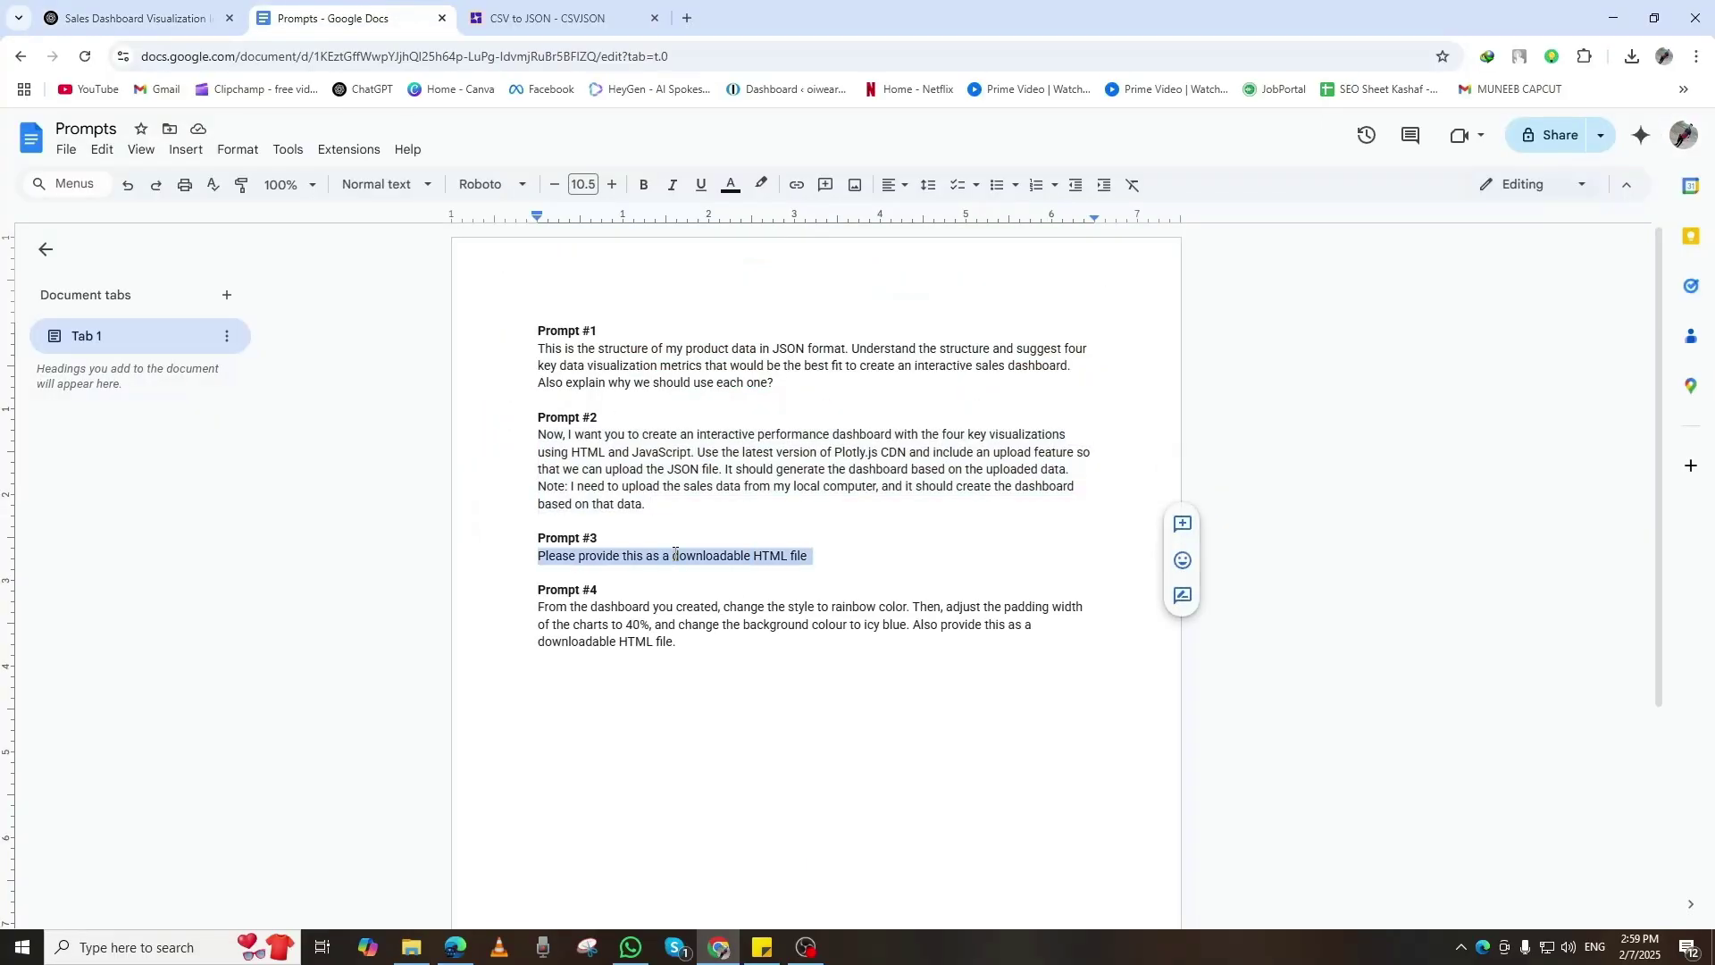
pyautogui.click(134, 18)
pyautogui.hotkey('ctrl', 'v')
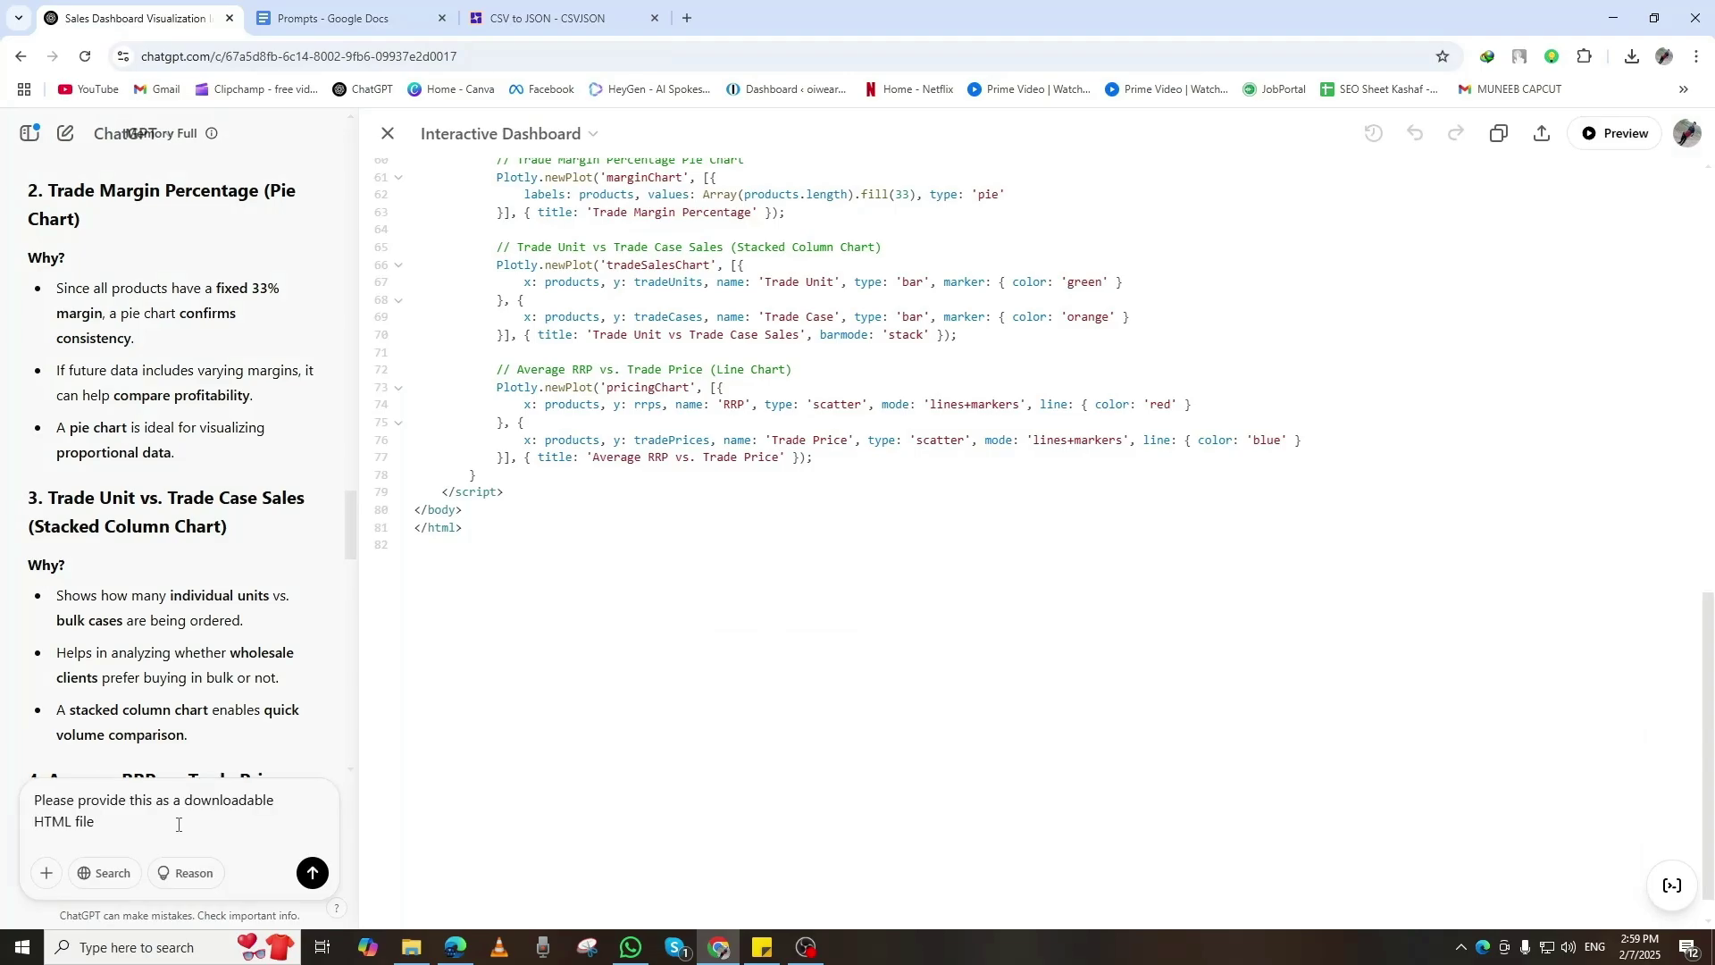
pyautogui.press('Return')
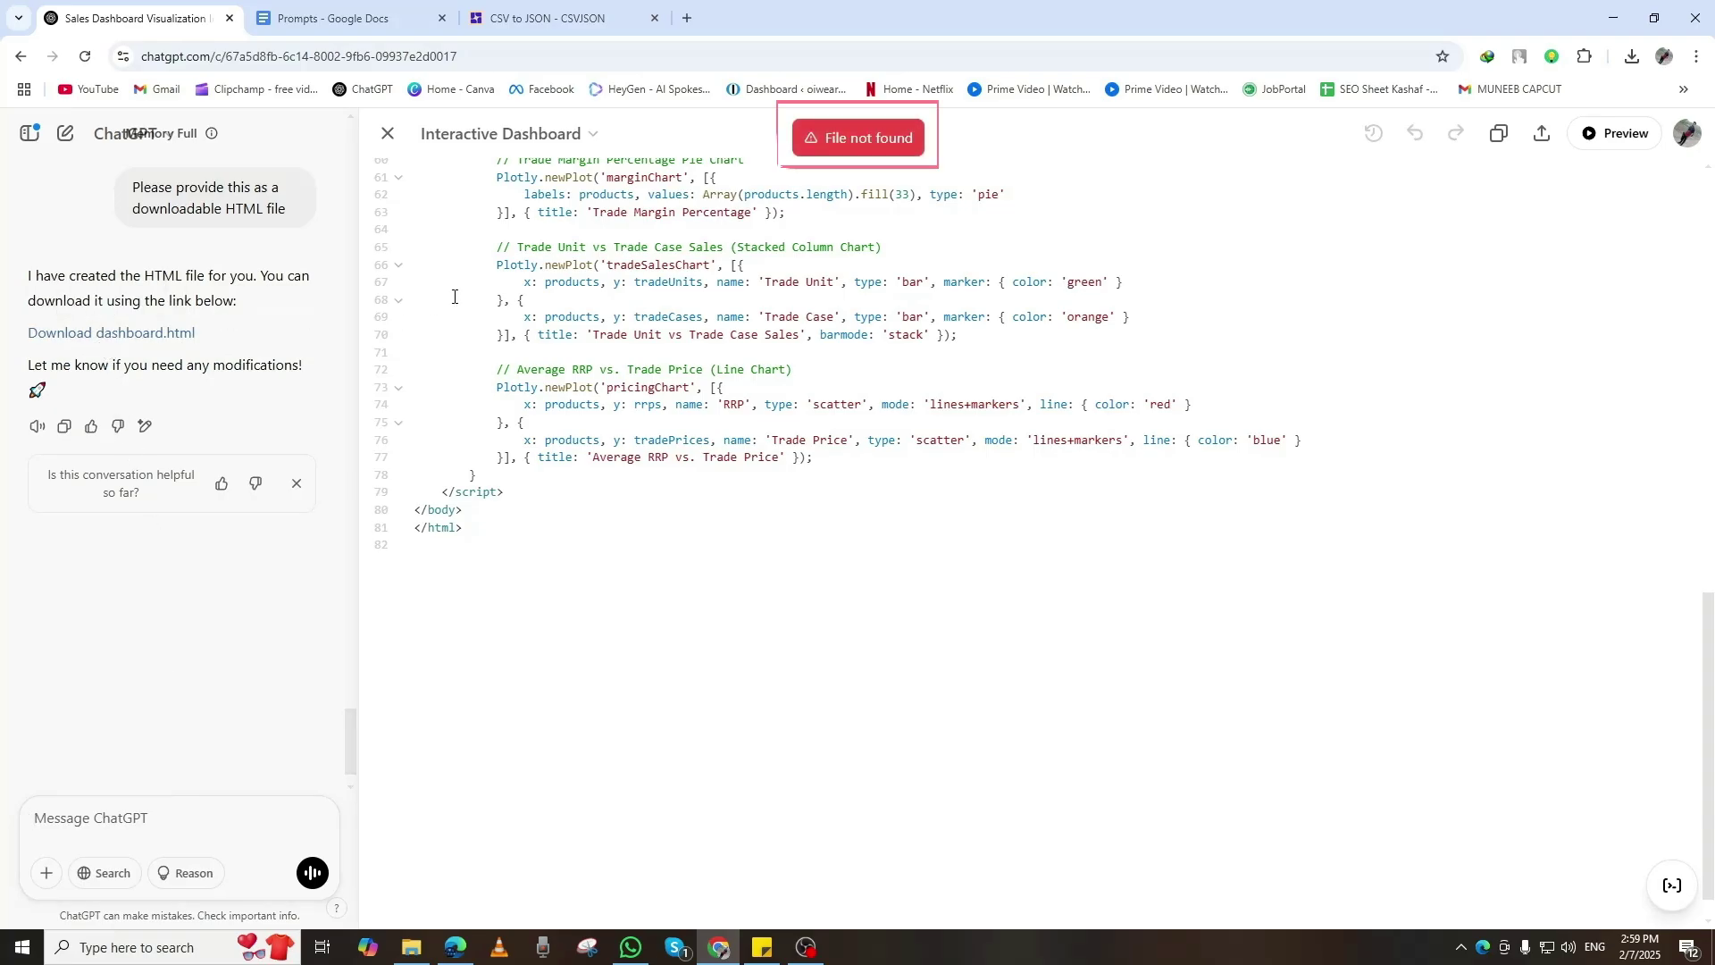
# - Report the 'File not found' error back to ChatGPT
pyautogui.rightClick(892, 143)
pyautogui.click(911, 164)
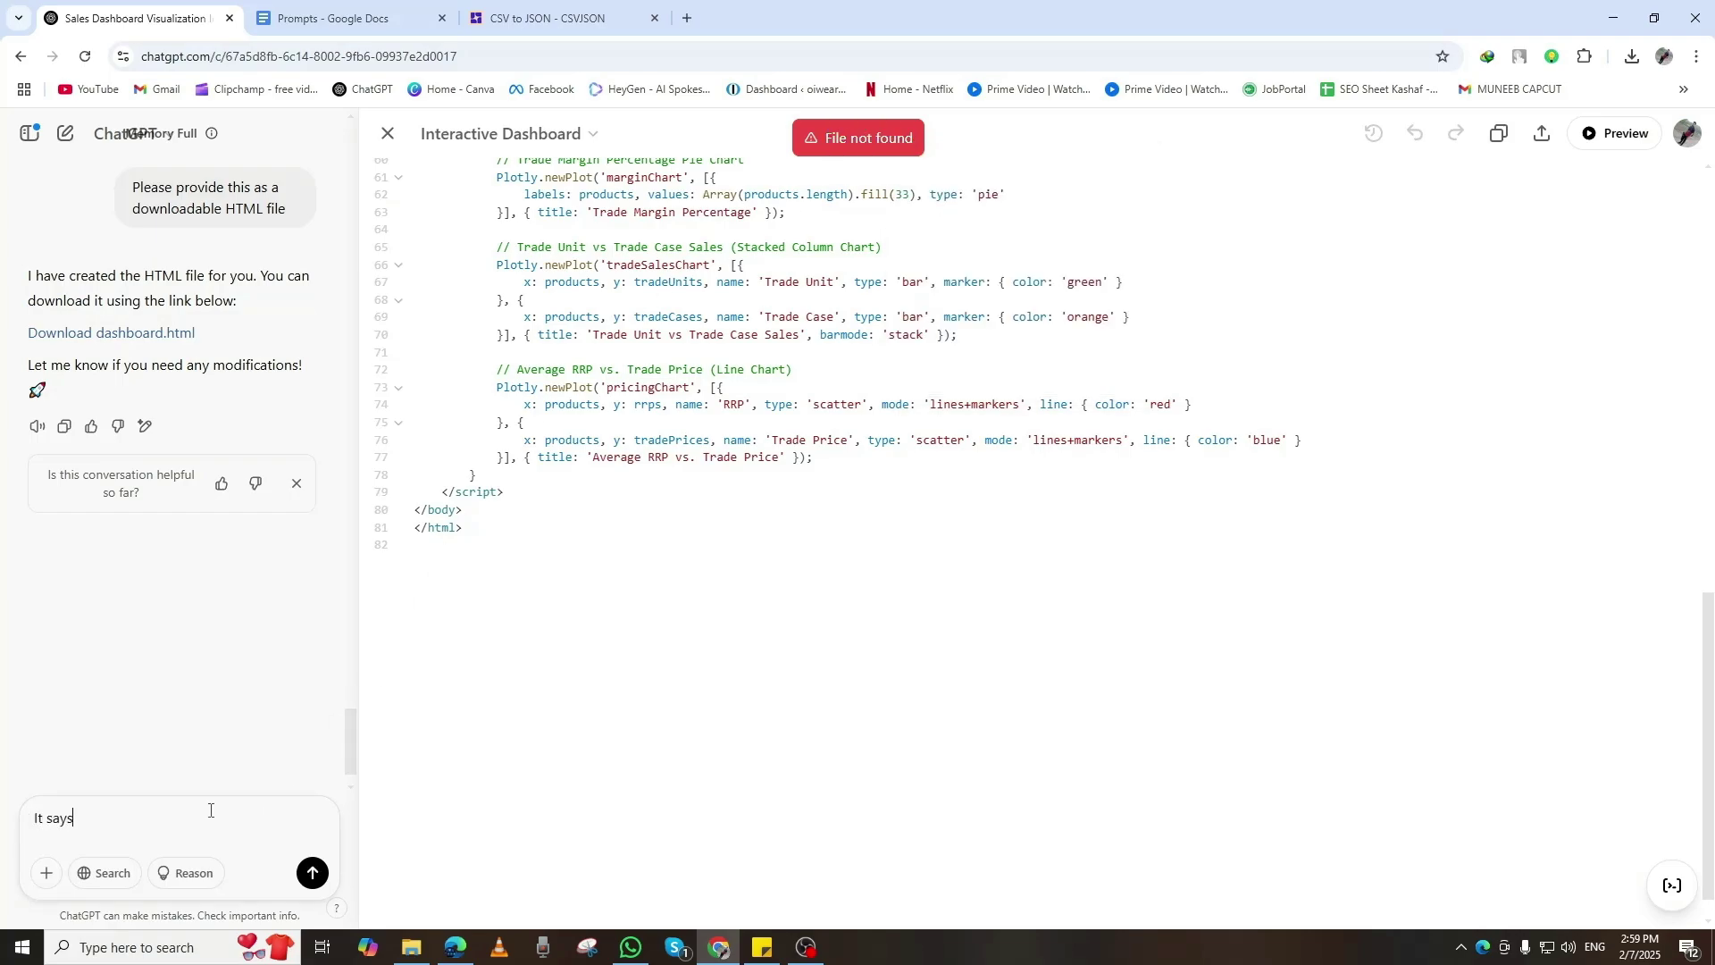
pyautogui.press('Return')
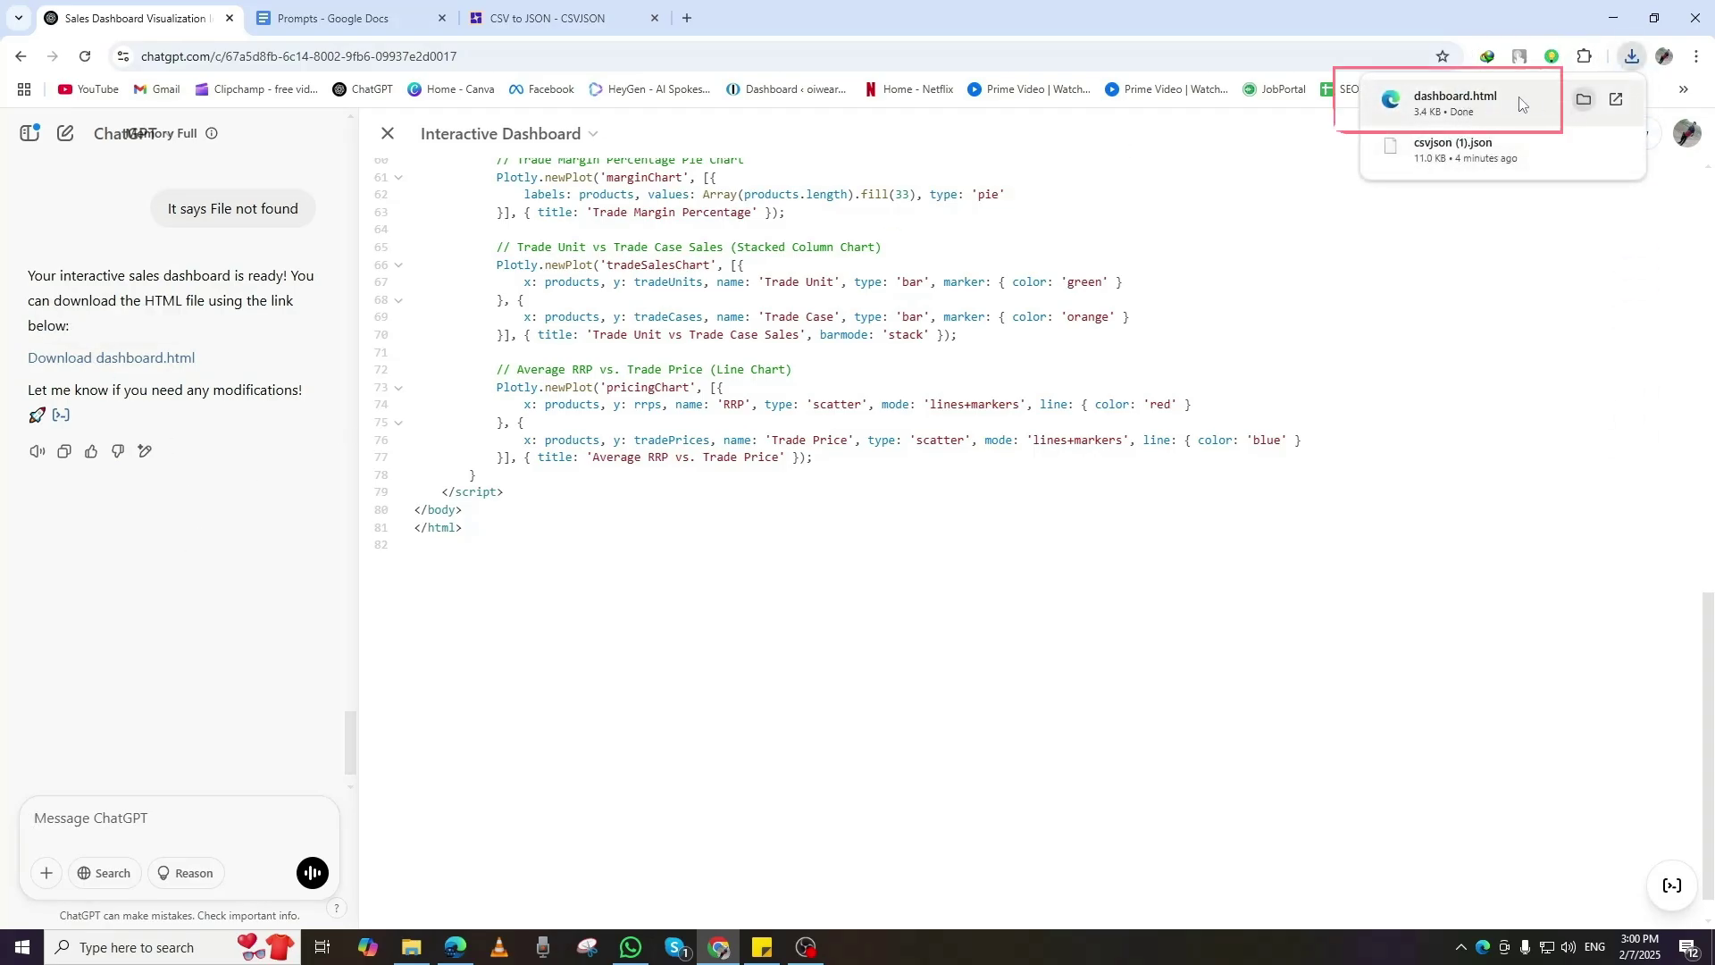
# - Open dashboard.html and load csvjson (1).json so the charts render
pyautogui.click(1466, 104)
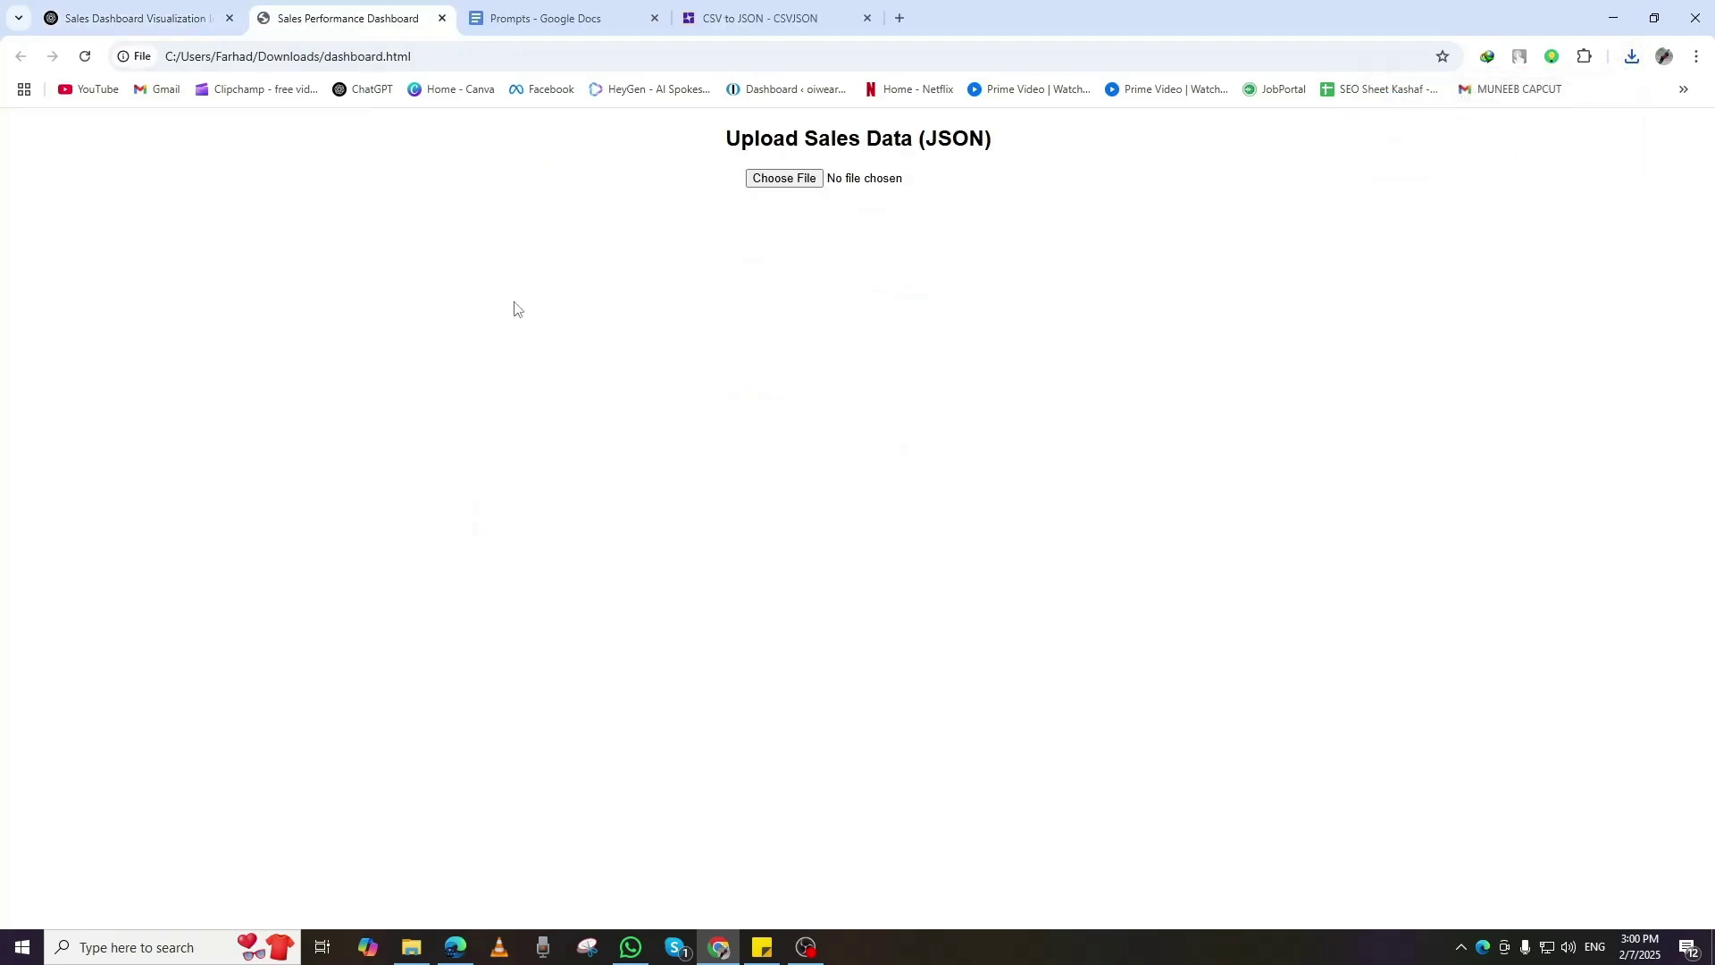
pyautogui.moveTo(786, 139); pyautogui.dragTo(988, 140)
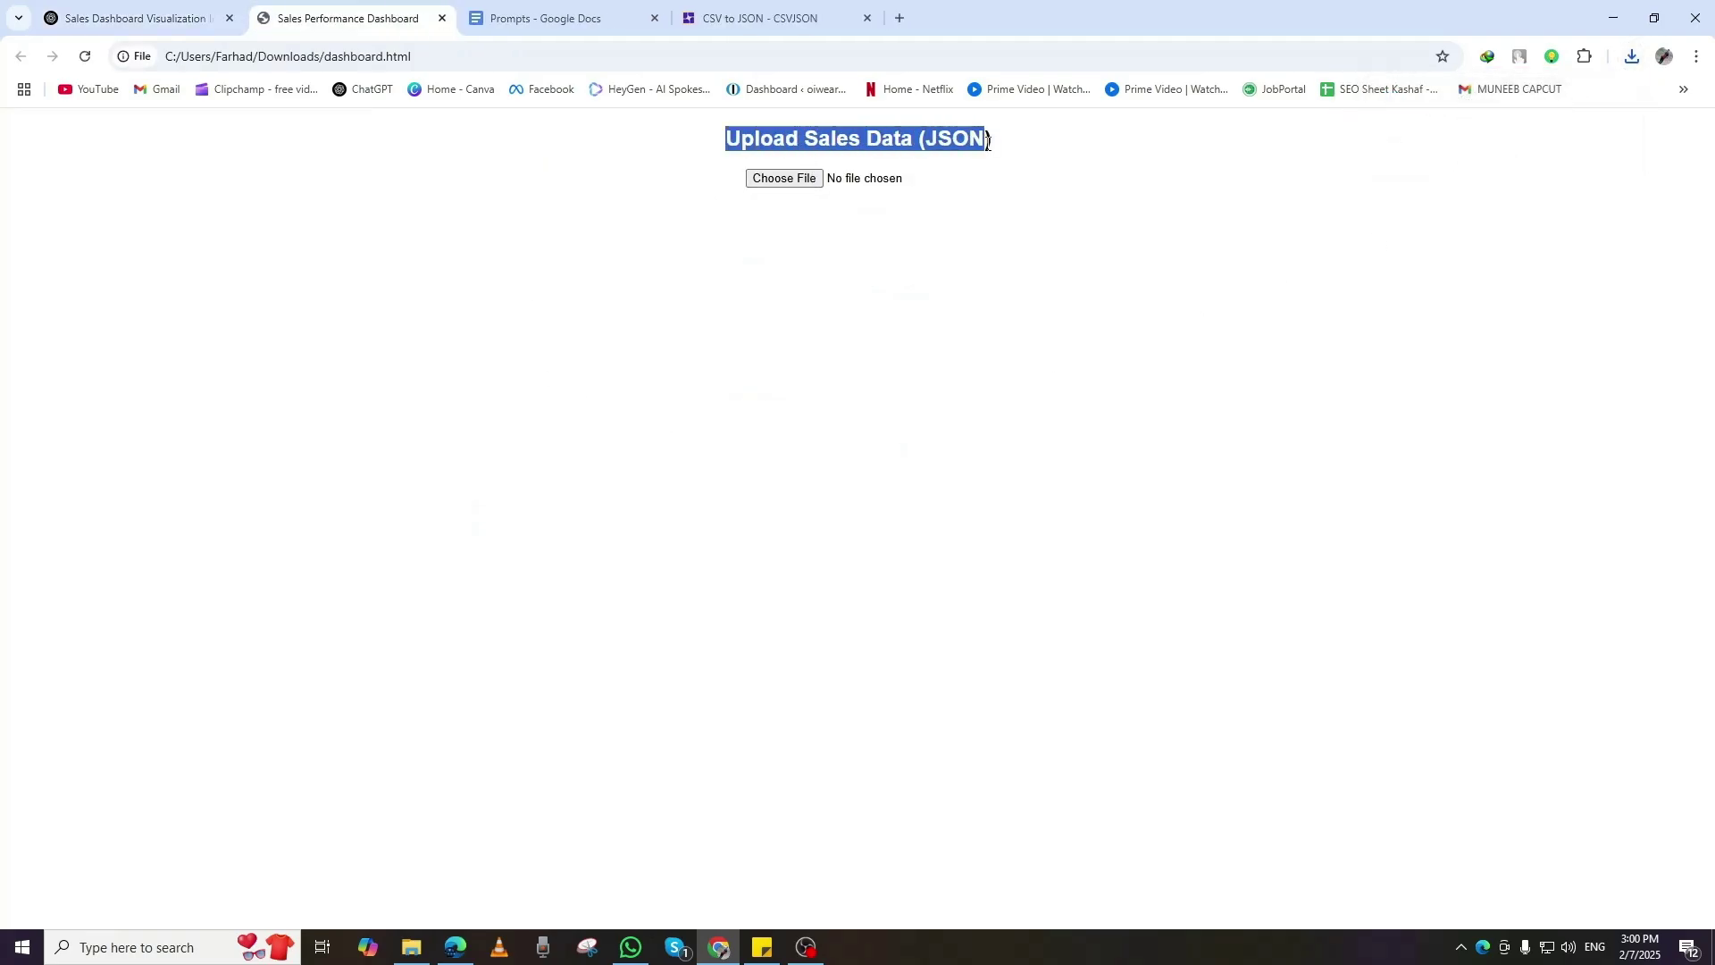
pyautogui.click(818, 204)
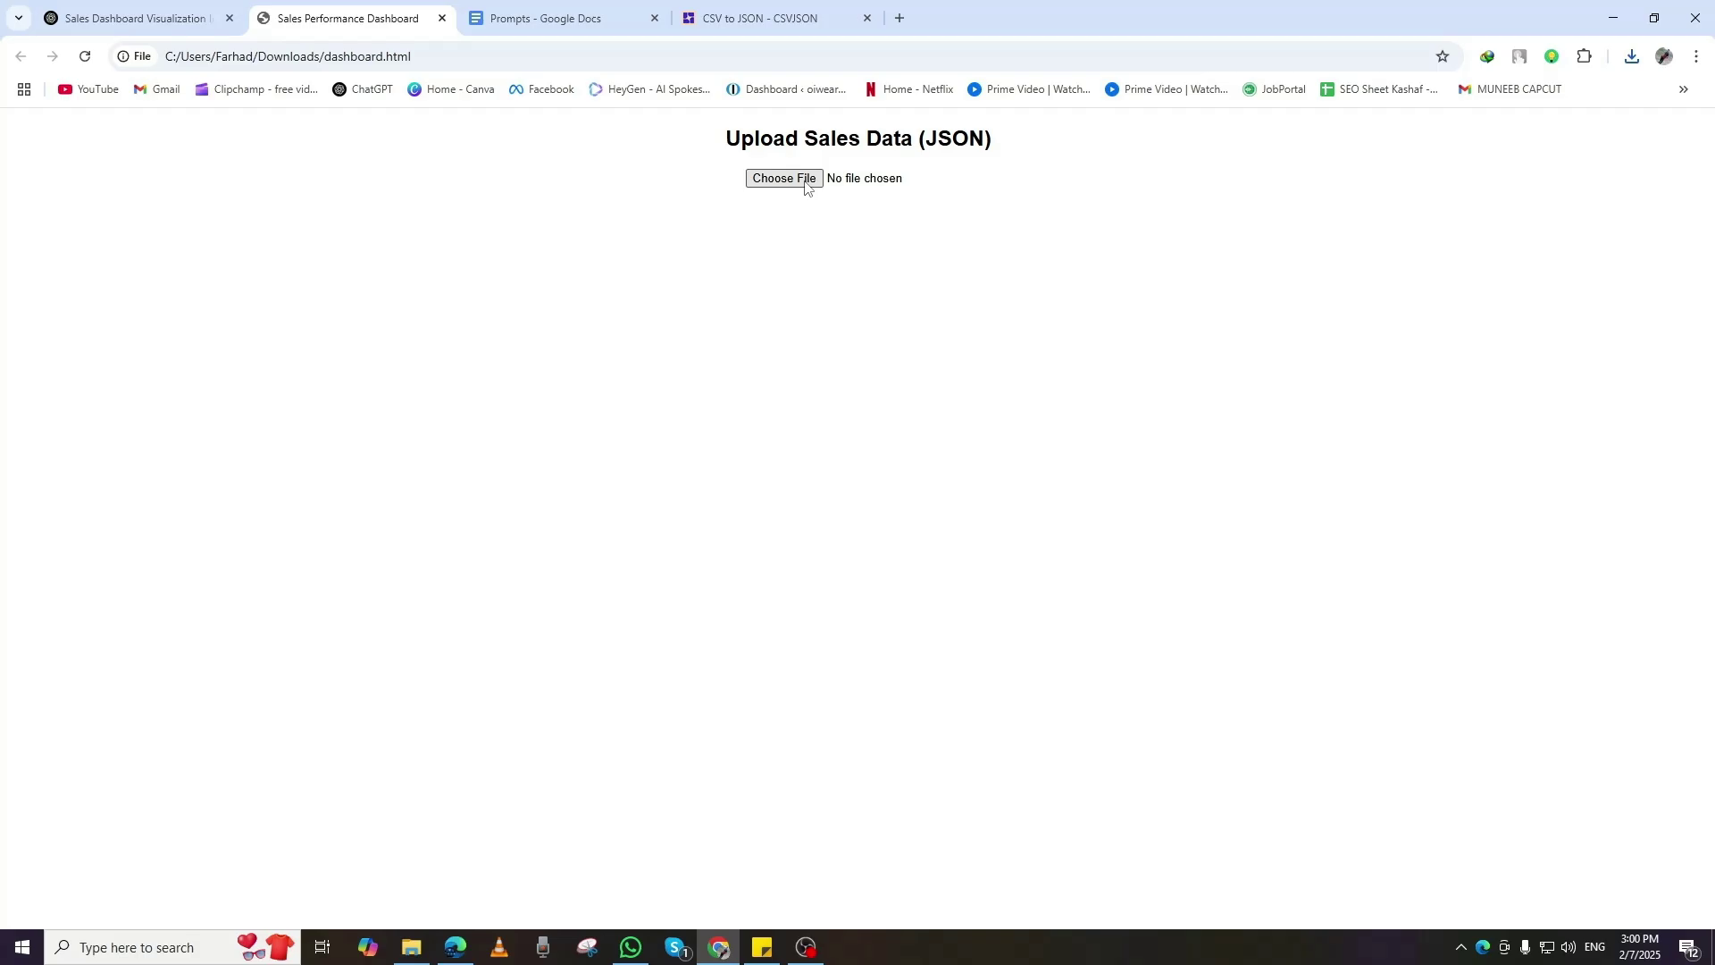
pyautogui.click(805, 183)
pyautogui.doubleClick(213, 186)
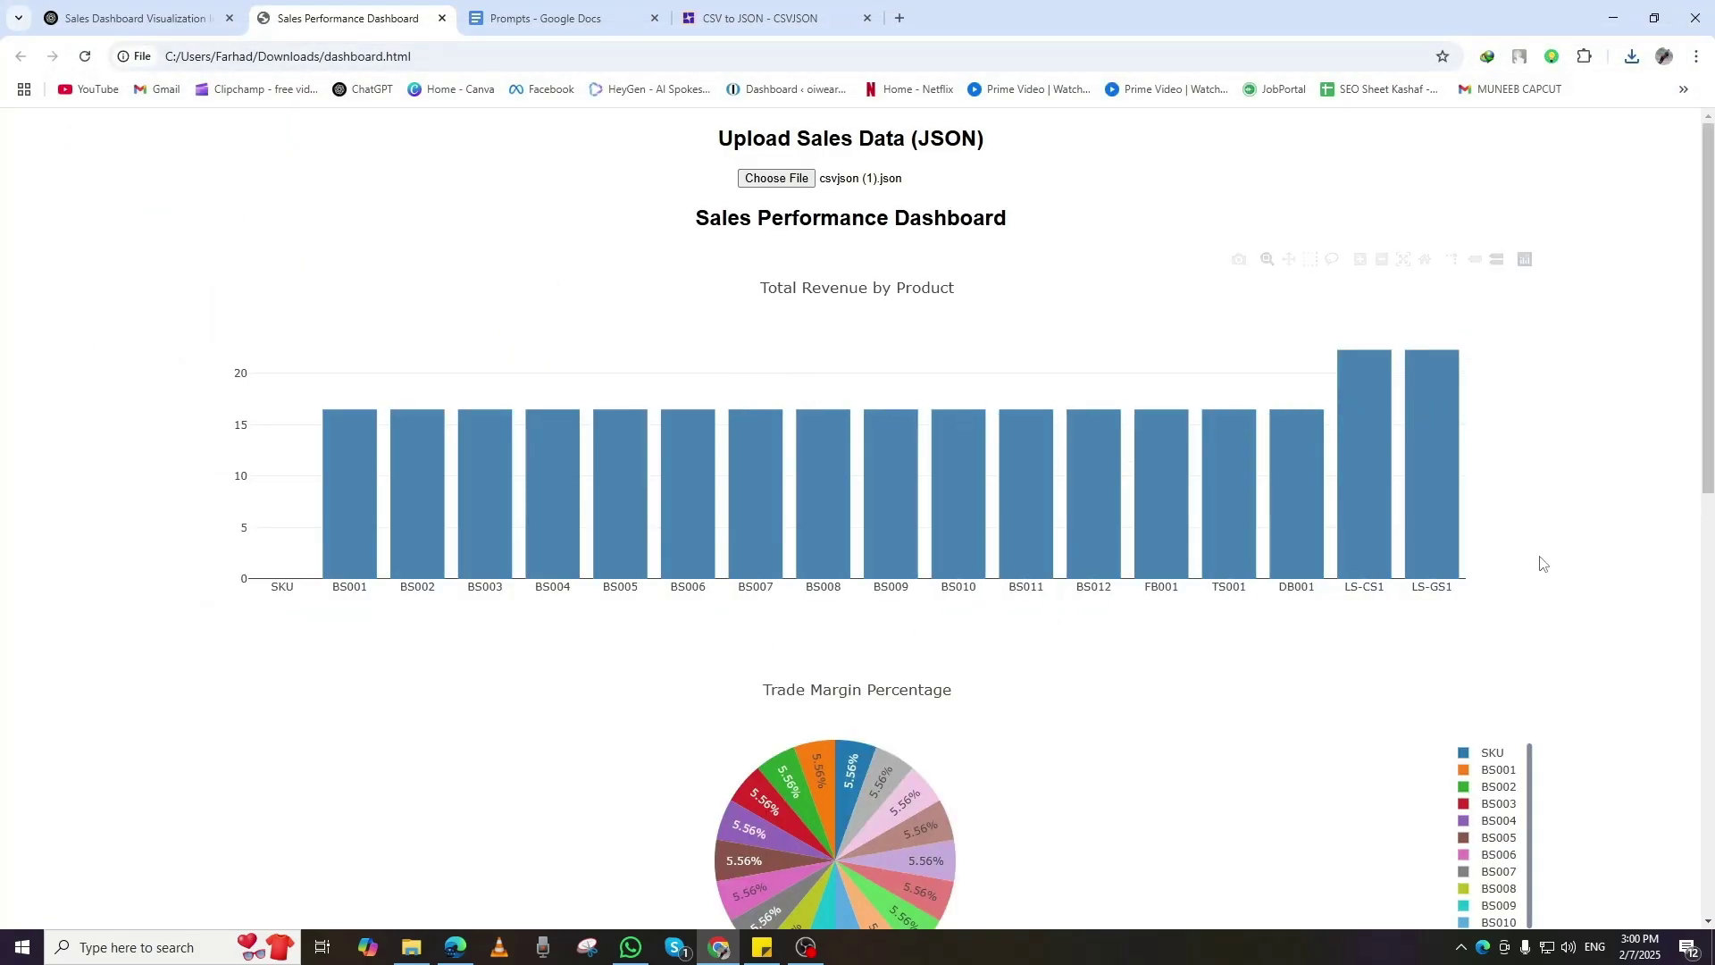
pyautogui.scroll(-10, 1543, 562)
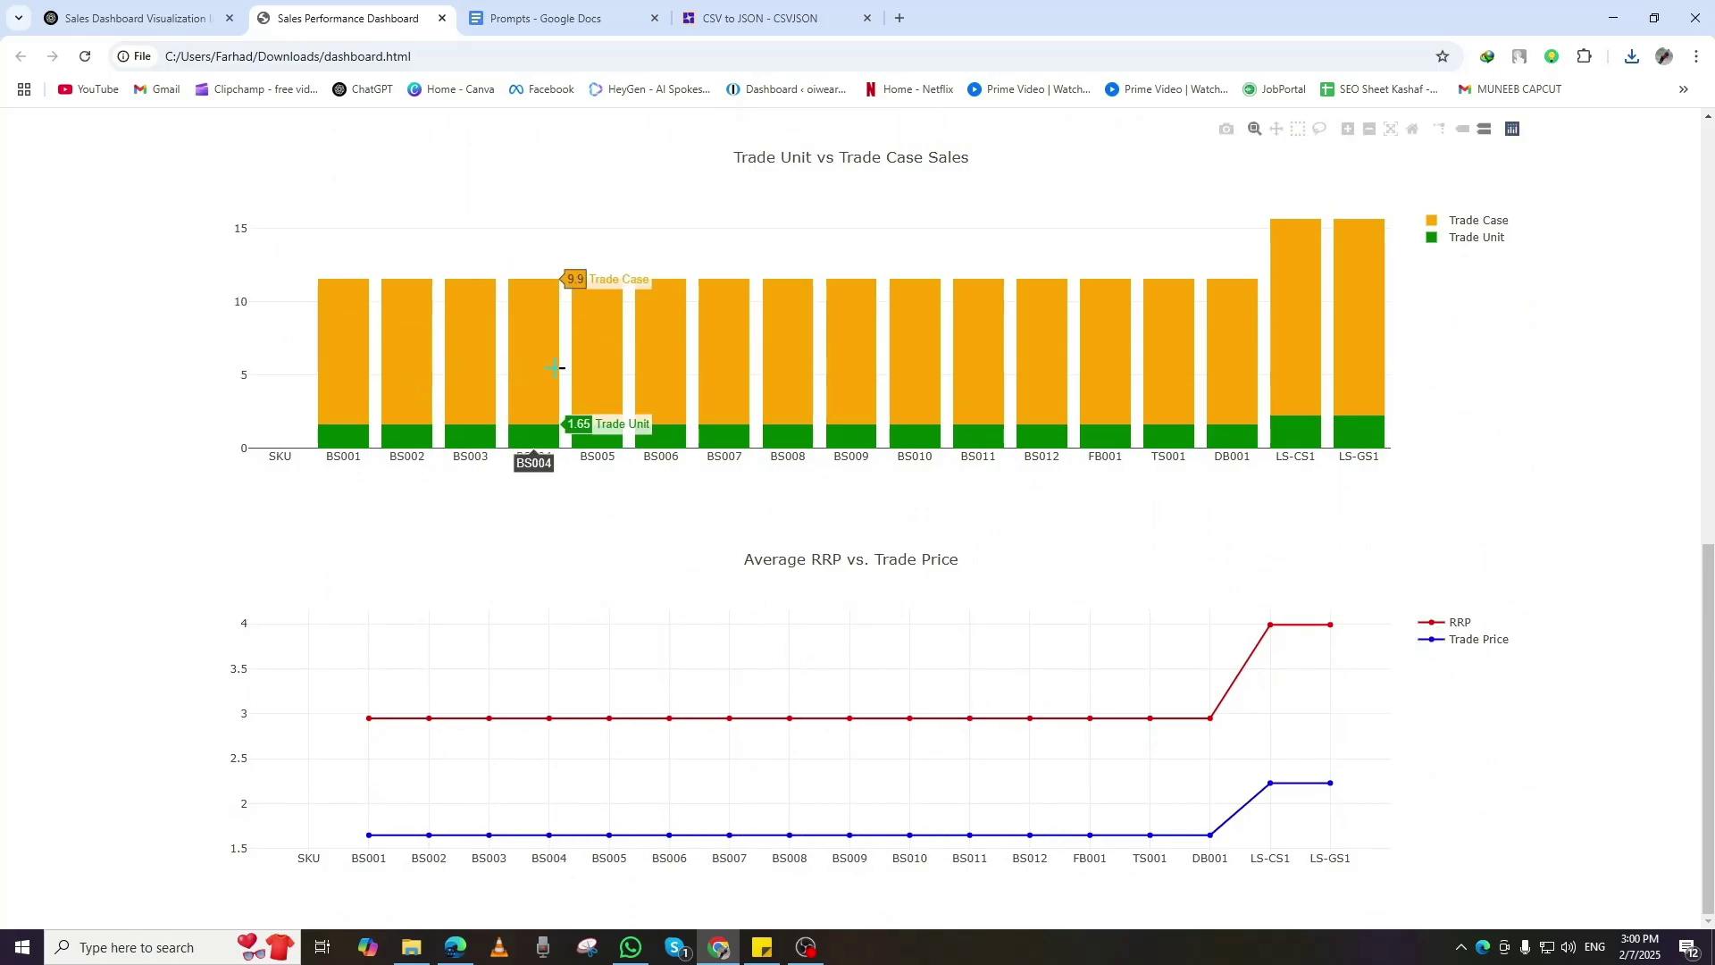
pyautogui.scroll(4, 1547, 483)
pyautogui.scroll(6, 1547, 482)
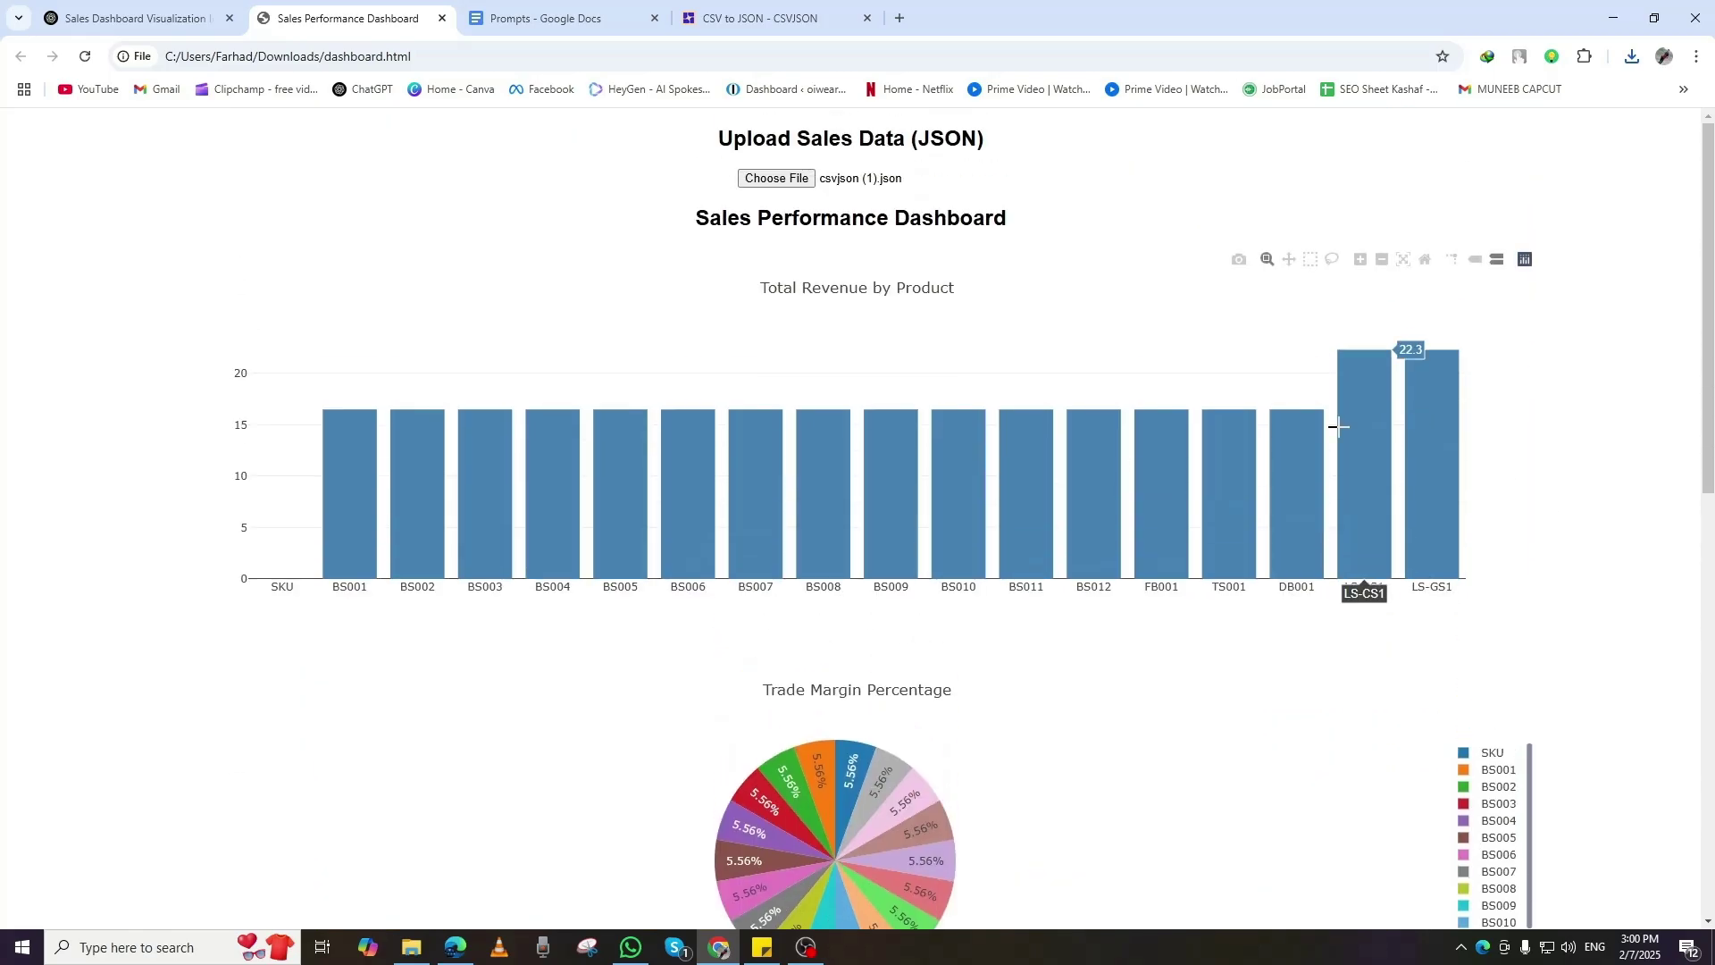
# - Try zoom, reset, hover-compare and pan on the revenue bar chart
pyautogui.click(1359, 259)
pyautogui.click(1360, 259)
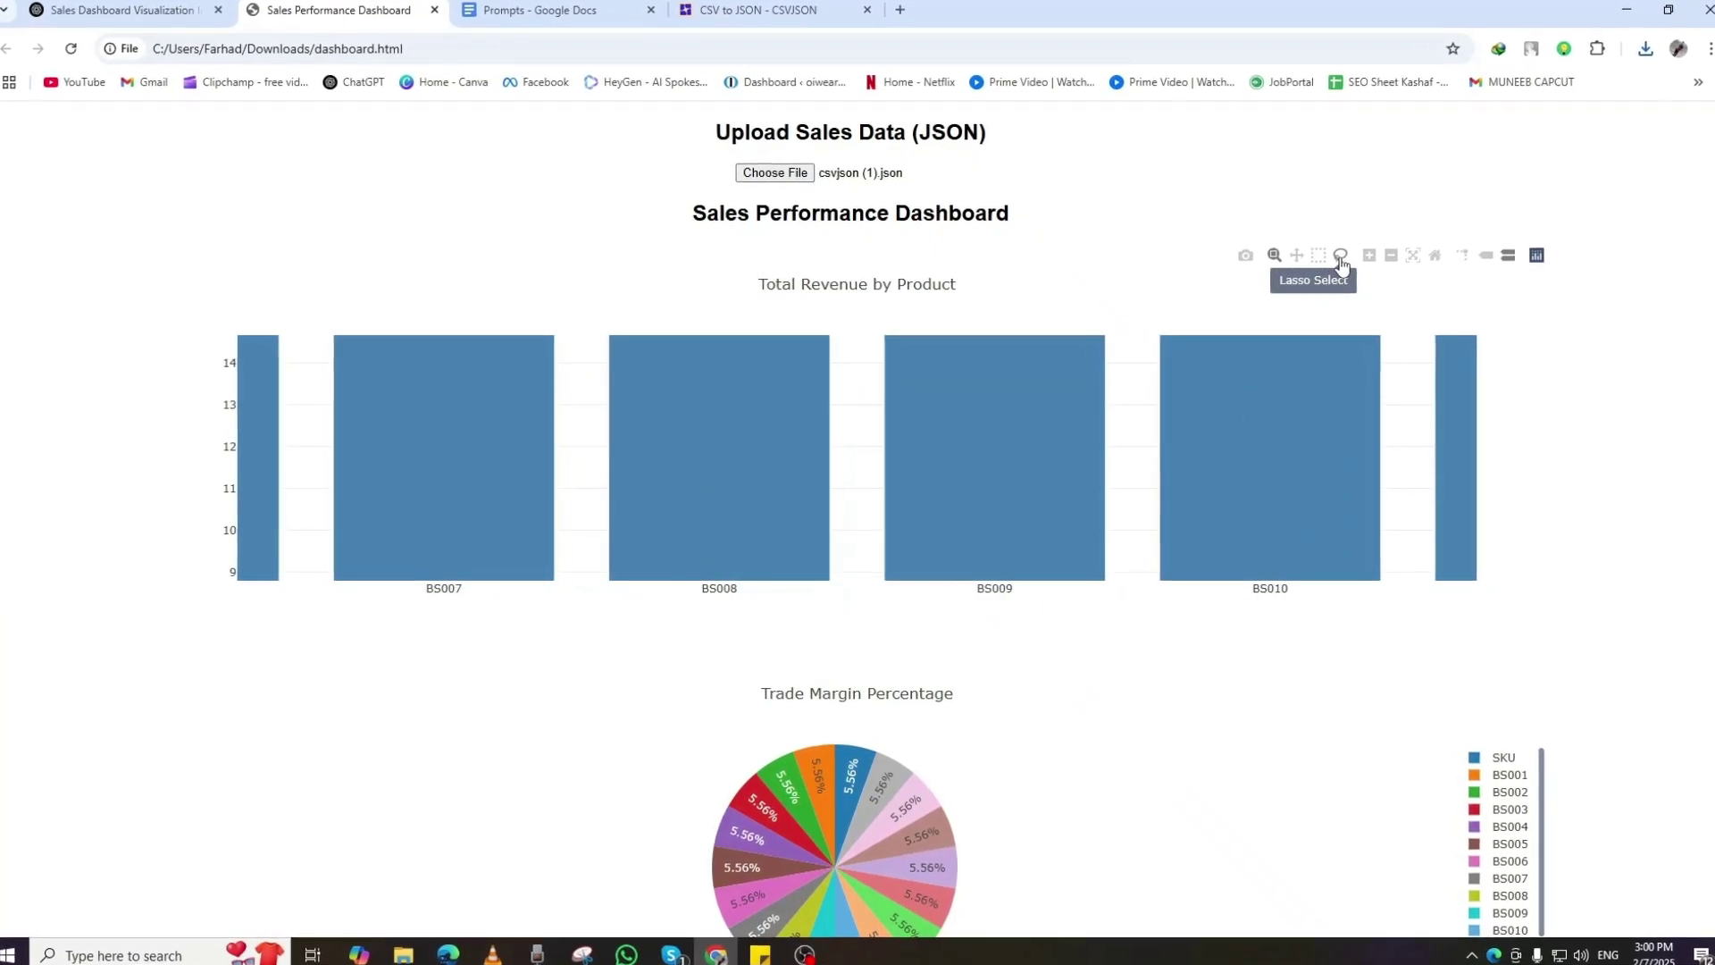
pyautogui.click(1415, 257)
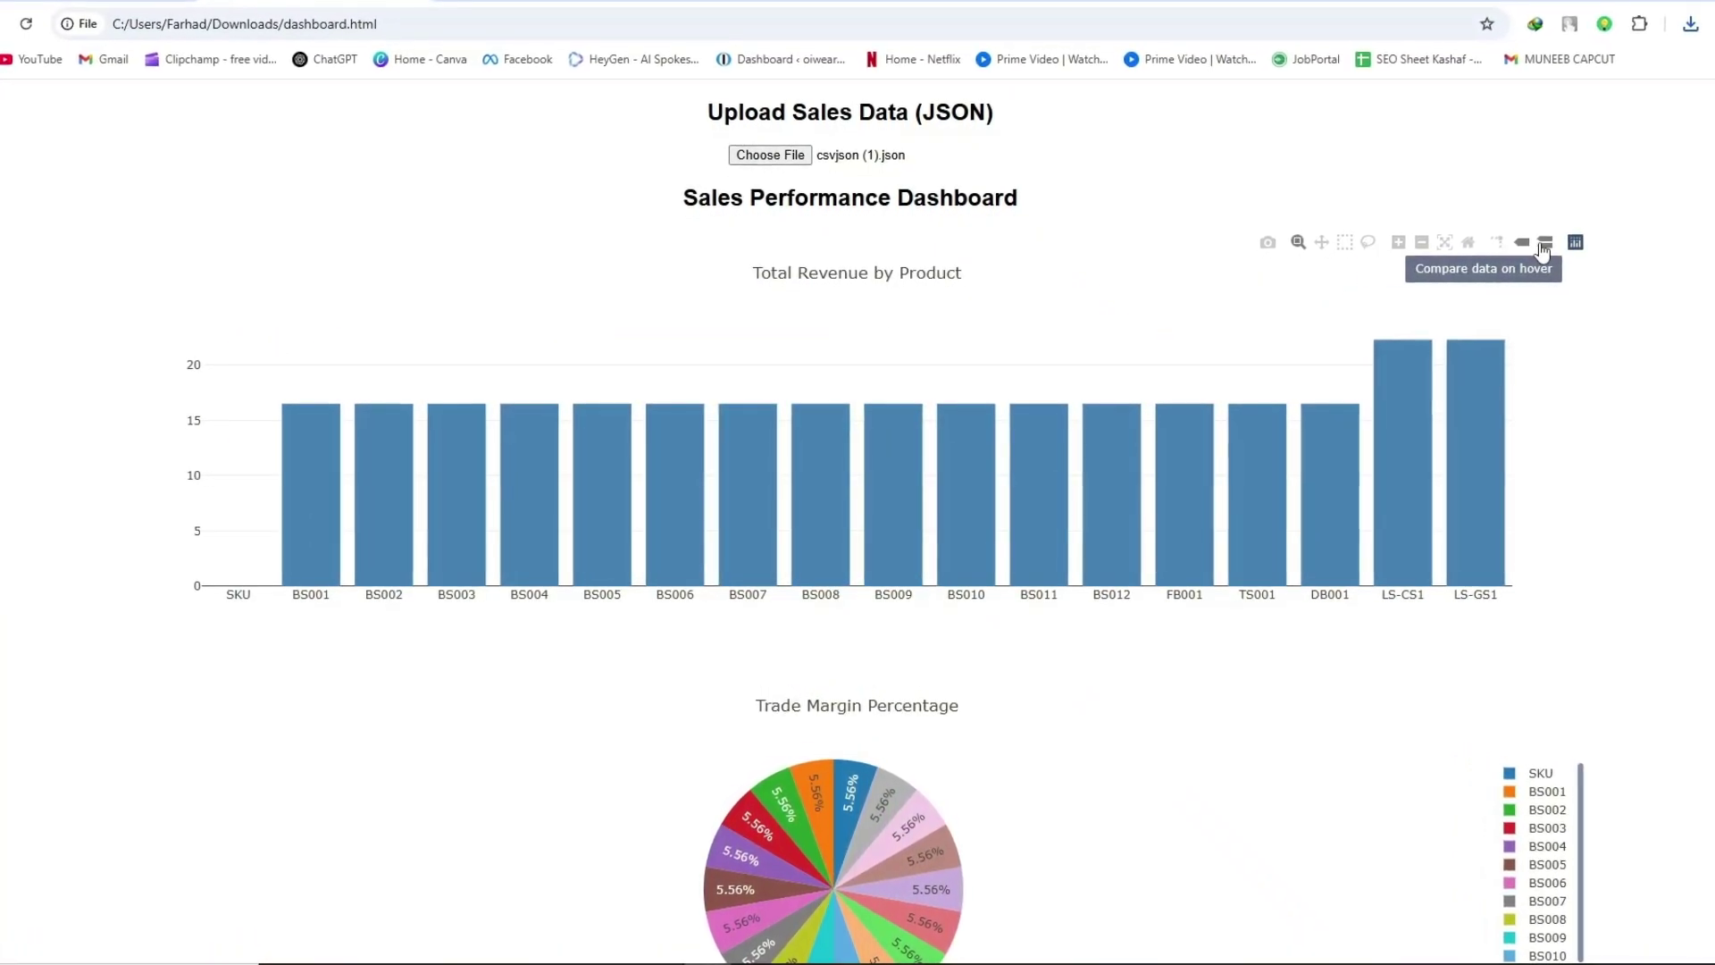
pyautogui.click(1550, 250)
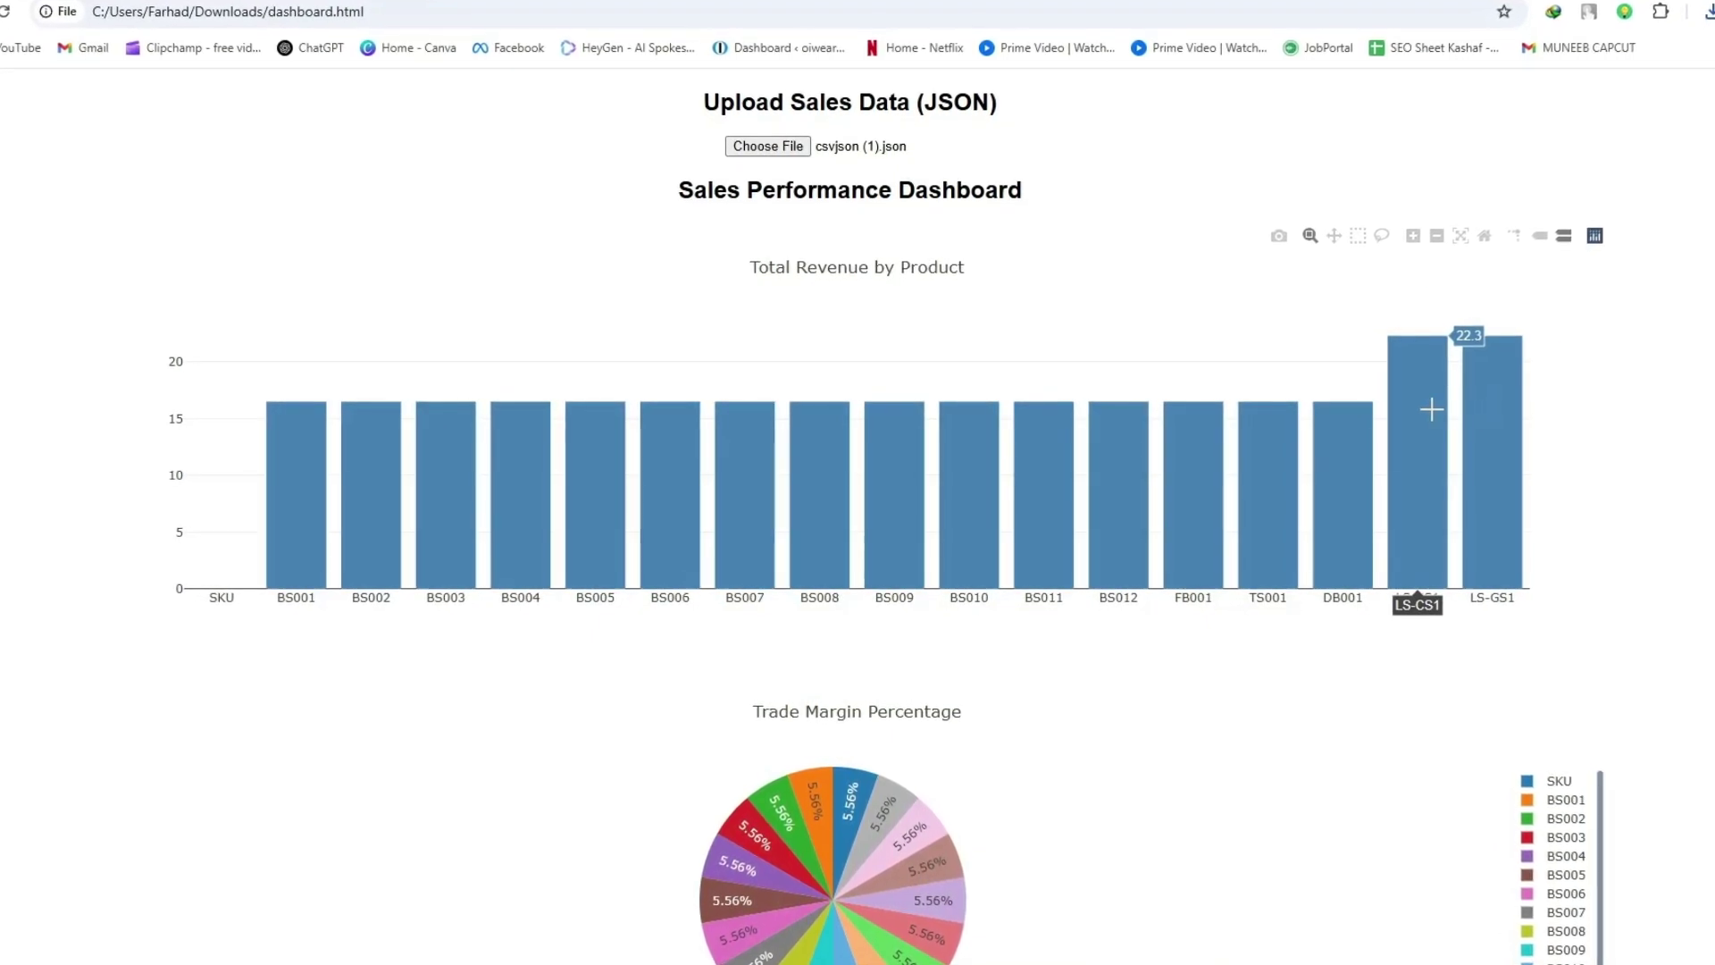
pyautogui.click(1572, 224)
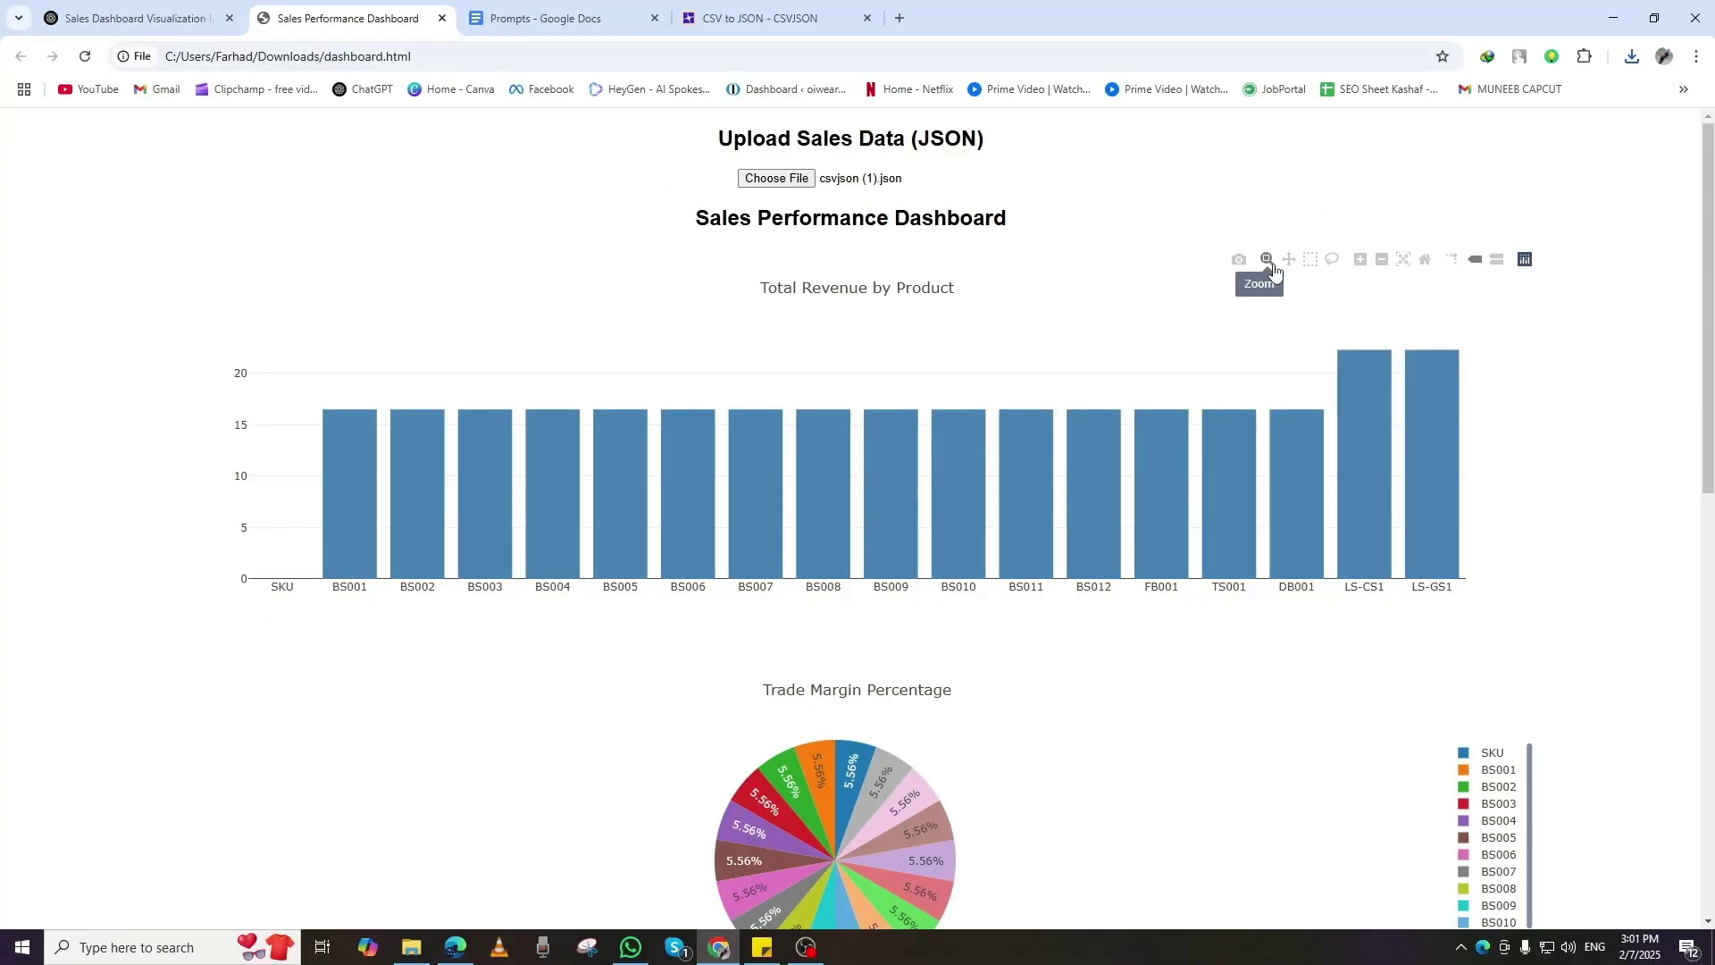
pyautogui.click(1293, 266)
pyautogui.moveTo(1269, 464)
pyautogui.mouseDown()
pyautogui.moveTo(1259, 433)
pyautogui.moveTo(1252, 459)
pyautogui.moveTo(1279, 443)
pyautogui.mouseUp()
# - Hide and restore the Trade Unit and Trade Case series in the legend
pyautogui.scroll(-7, 1453, 563)
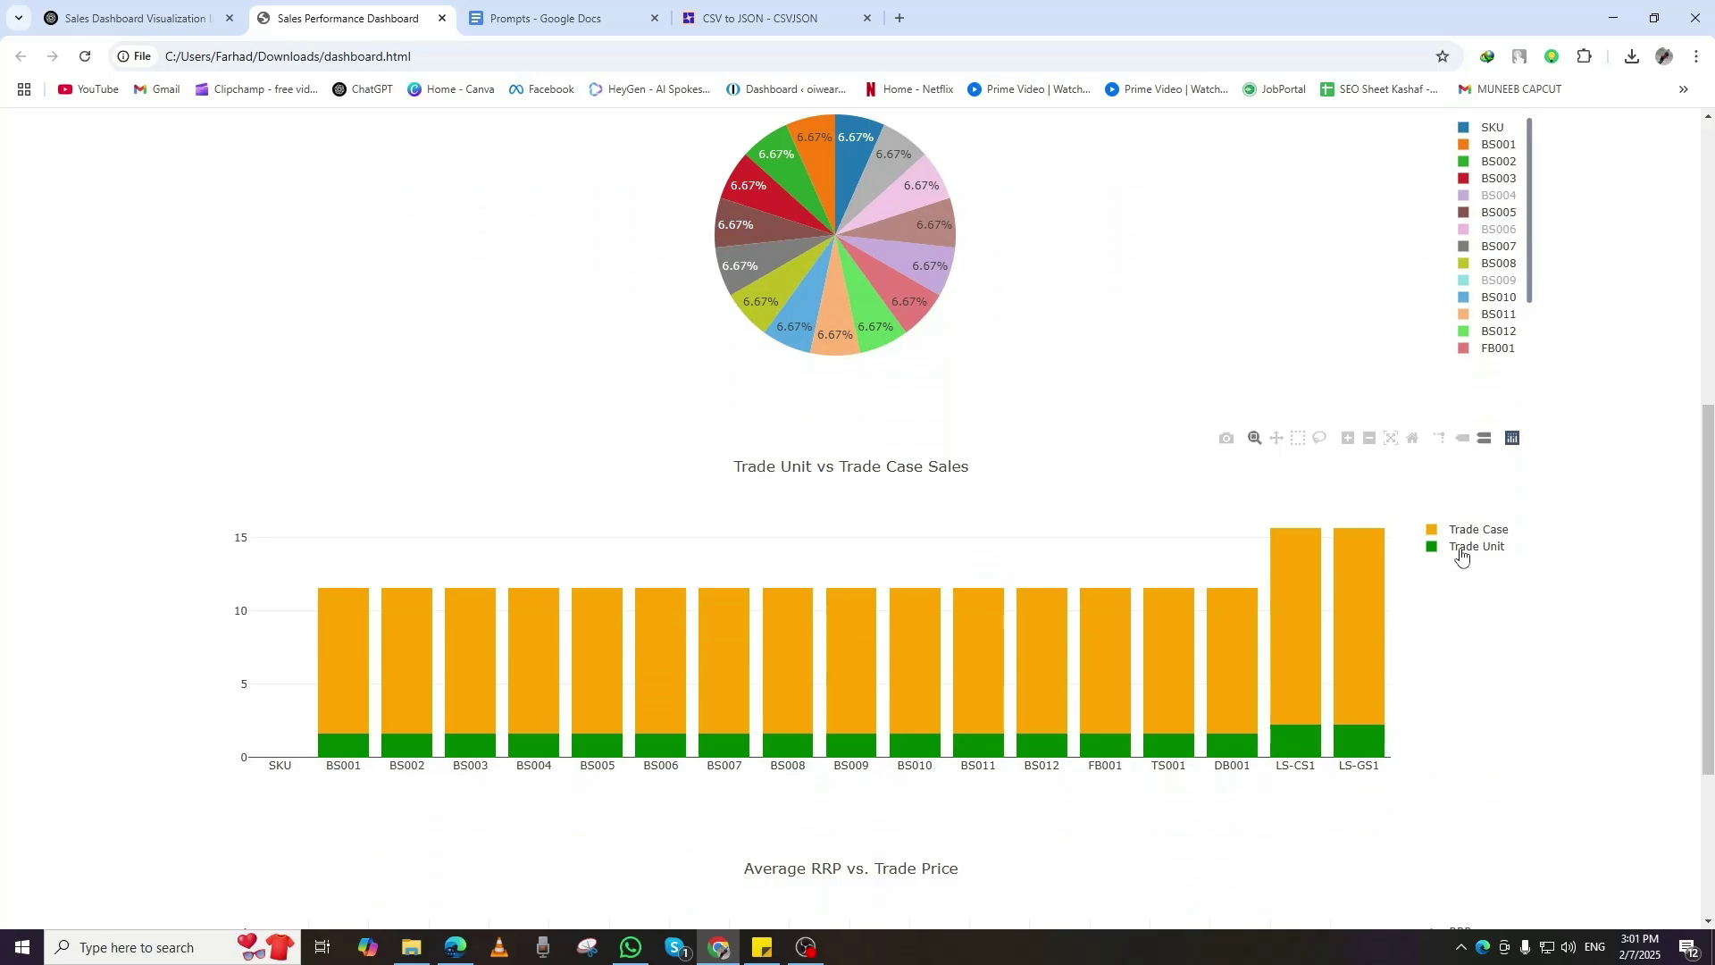
pyautogui.click(1462, 557)
pyautogui.click(1461, 556)
pyautogui.click(1434, 534)
pyautogui.click(1434, 534)
pyautogui.click(545, 18)
# - Send Prompt #4 for rainbow colours, icy-blue background and 40% padding, then download dashboard_rainbow.html
pyautogui.tripleClick(604, 635)
pyautogui.hotkey('ctrl', 'c')
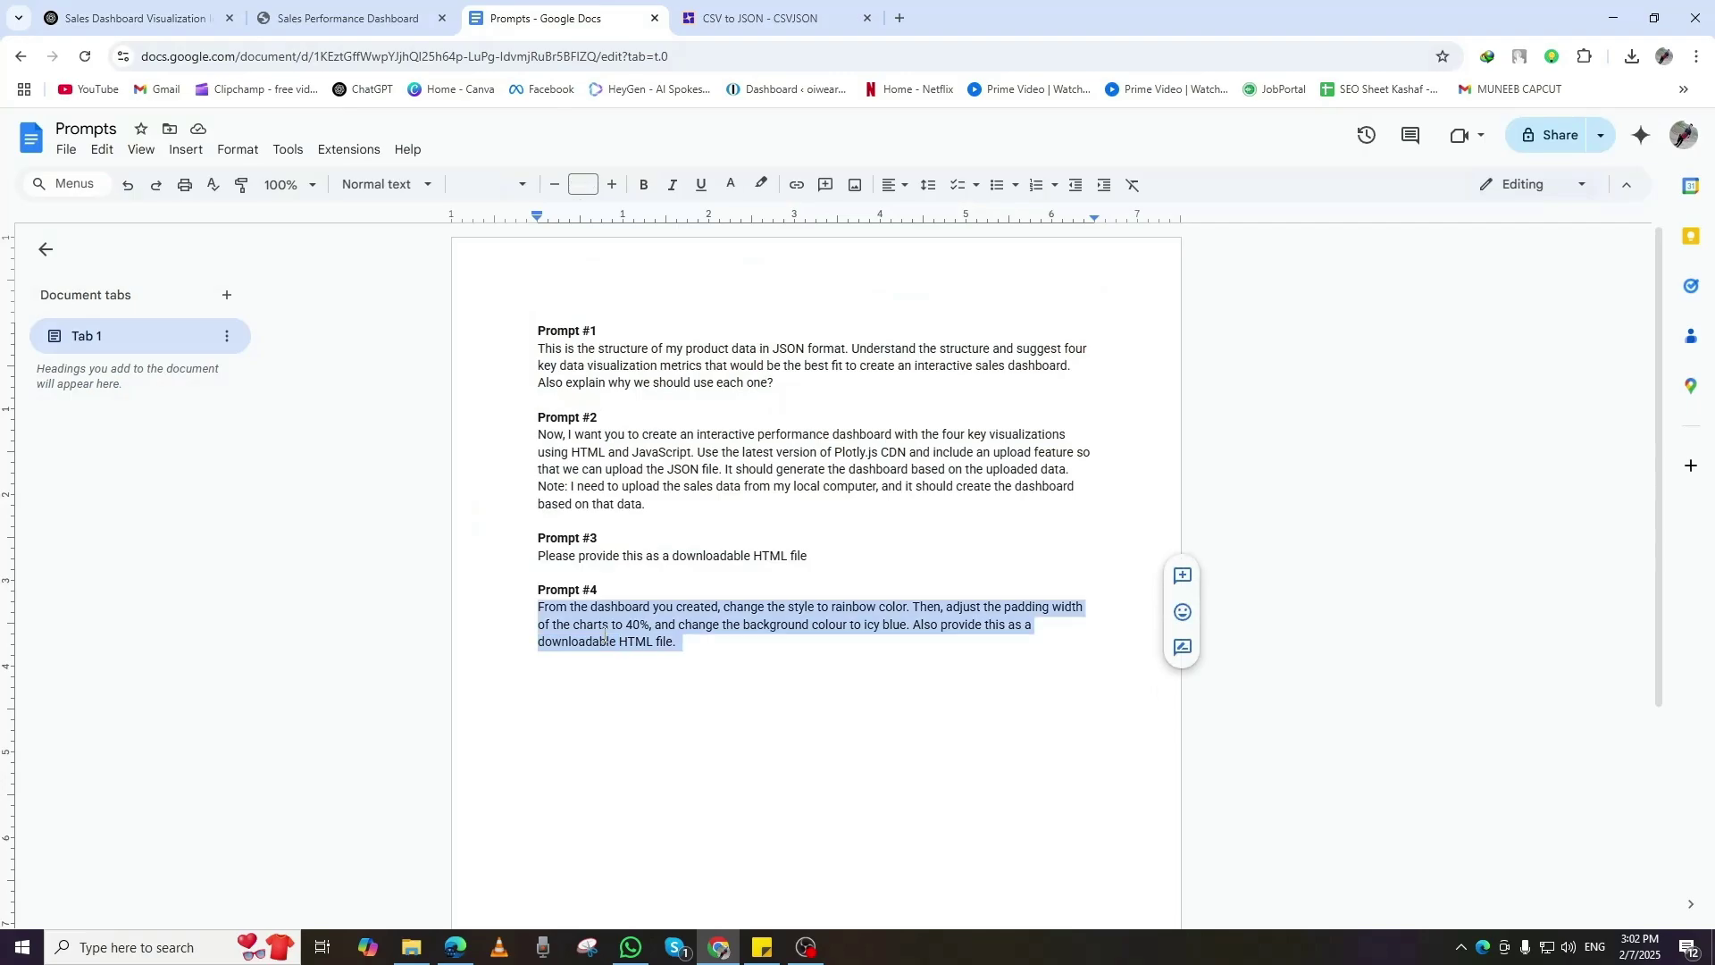
pyautogui.click(167, 11)
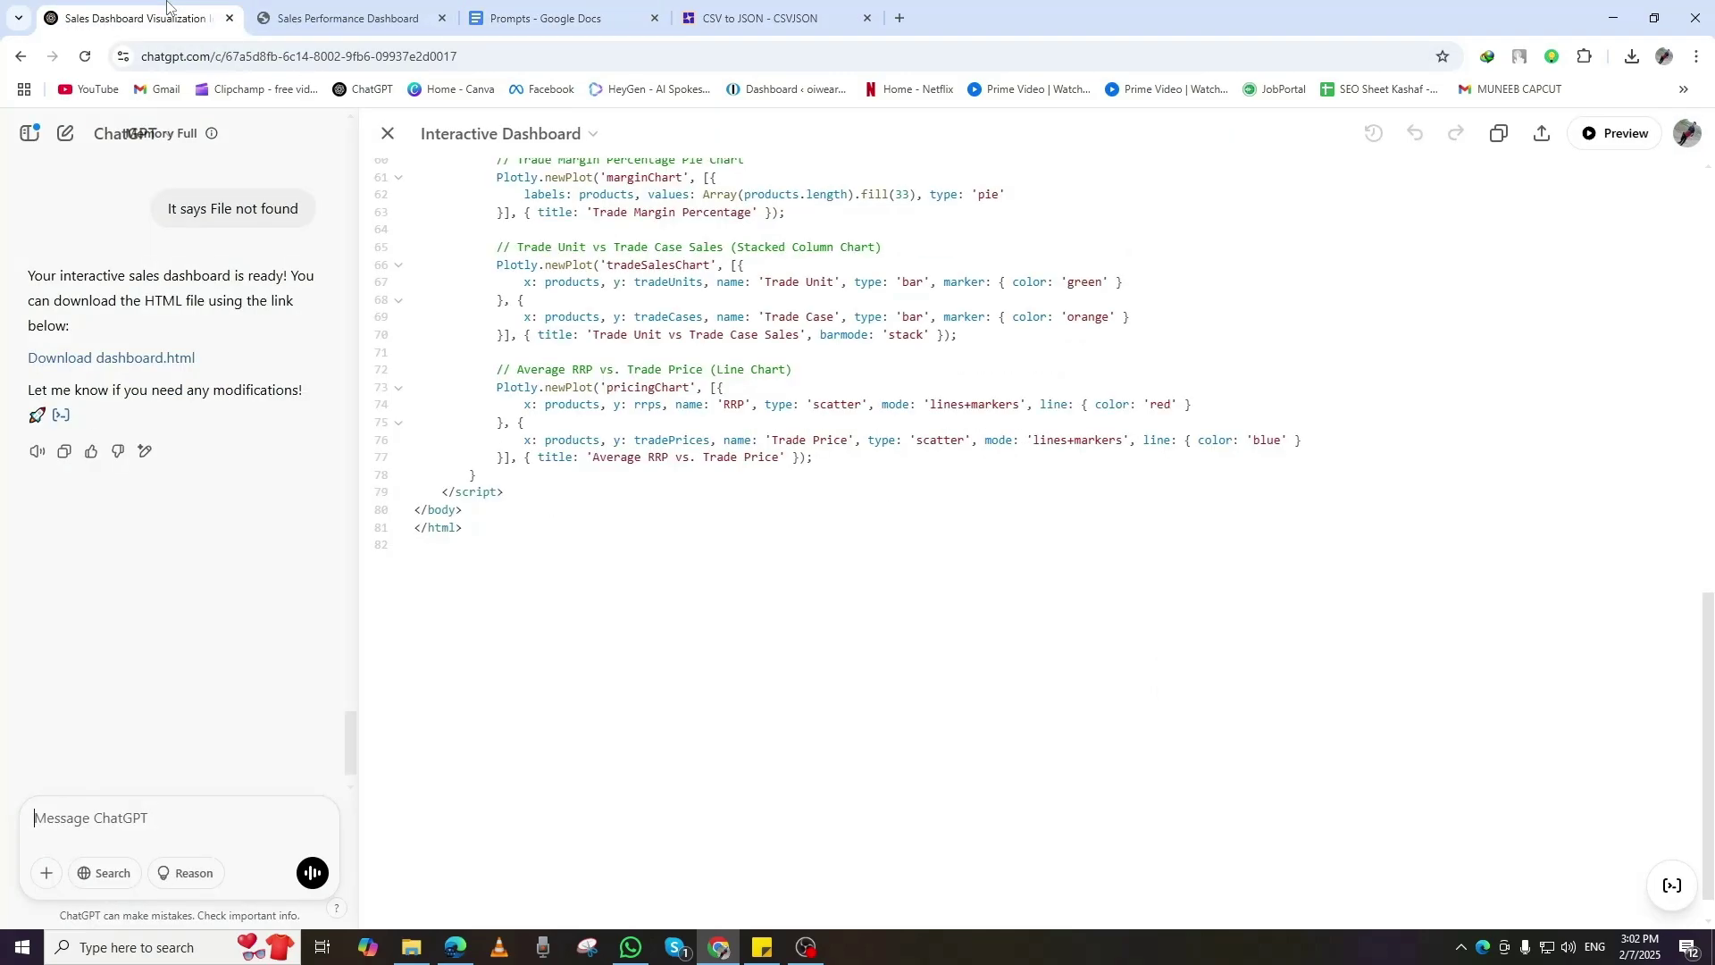
pyautogui.click(182, 809)
pyautogui.hotkey('ctrl', 'v')
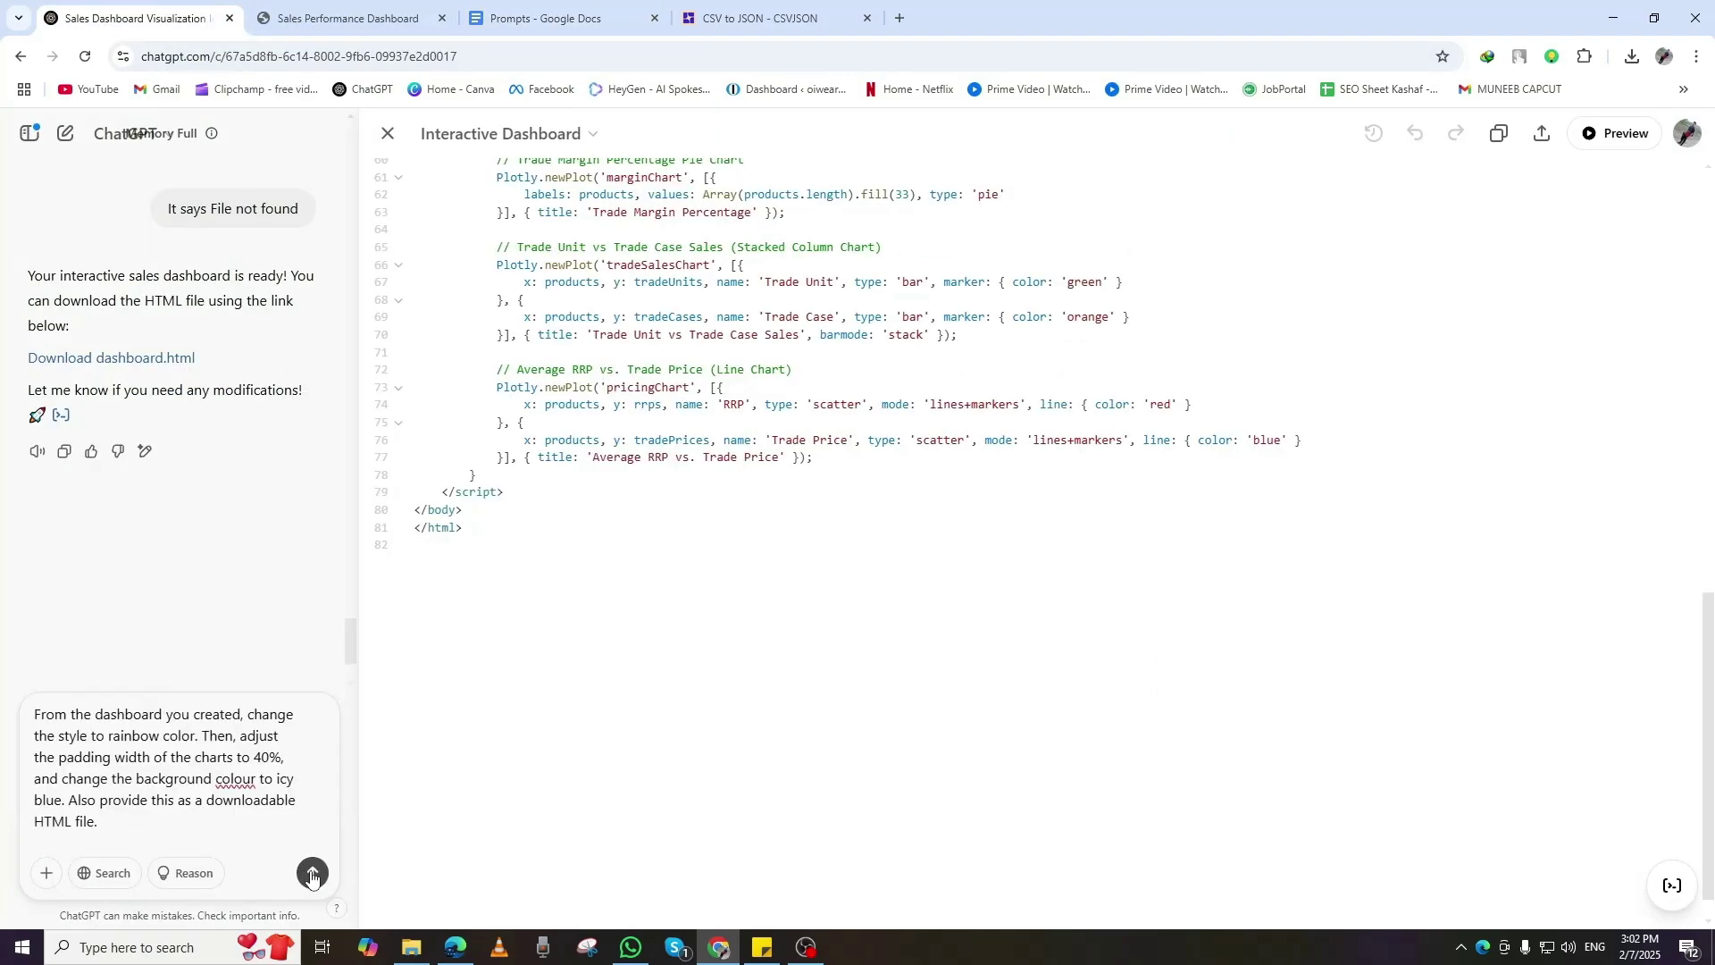
pyautogui.click(312, 874)
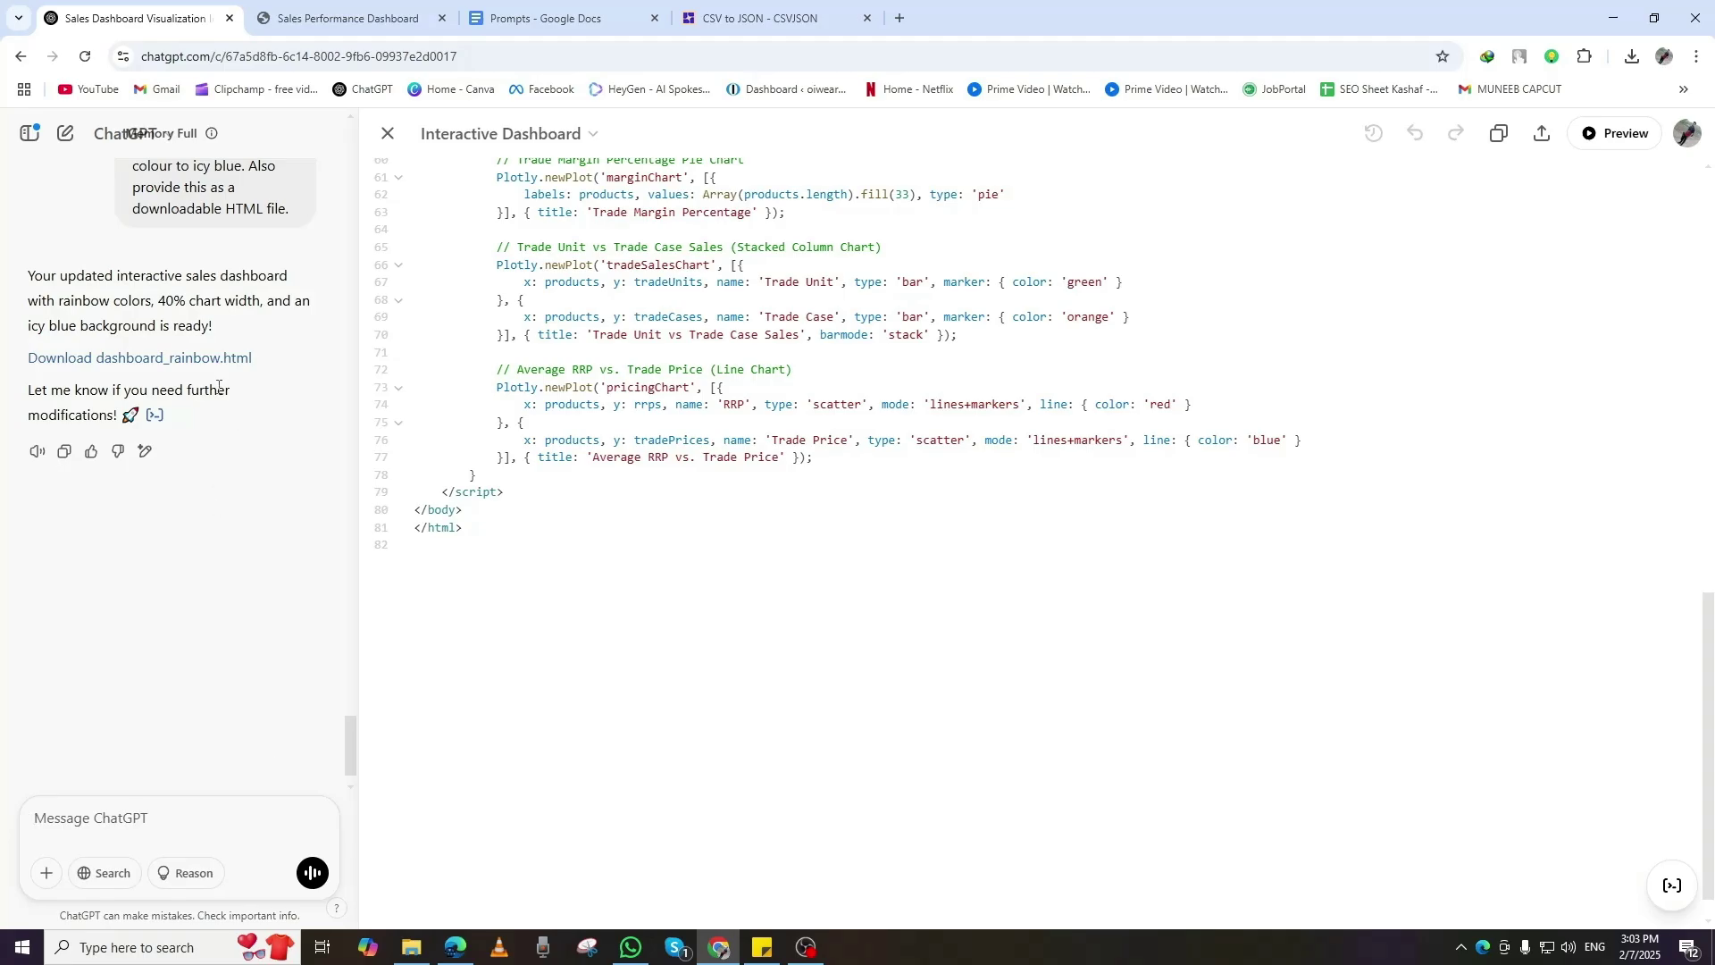
pyautogui.click(210, 360)
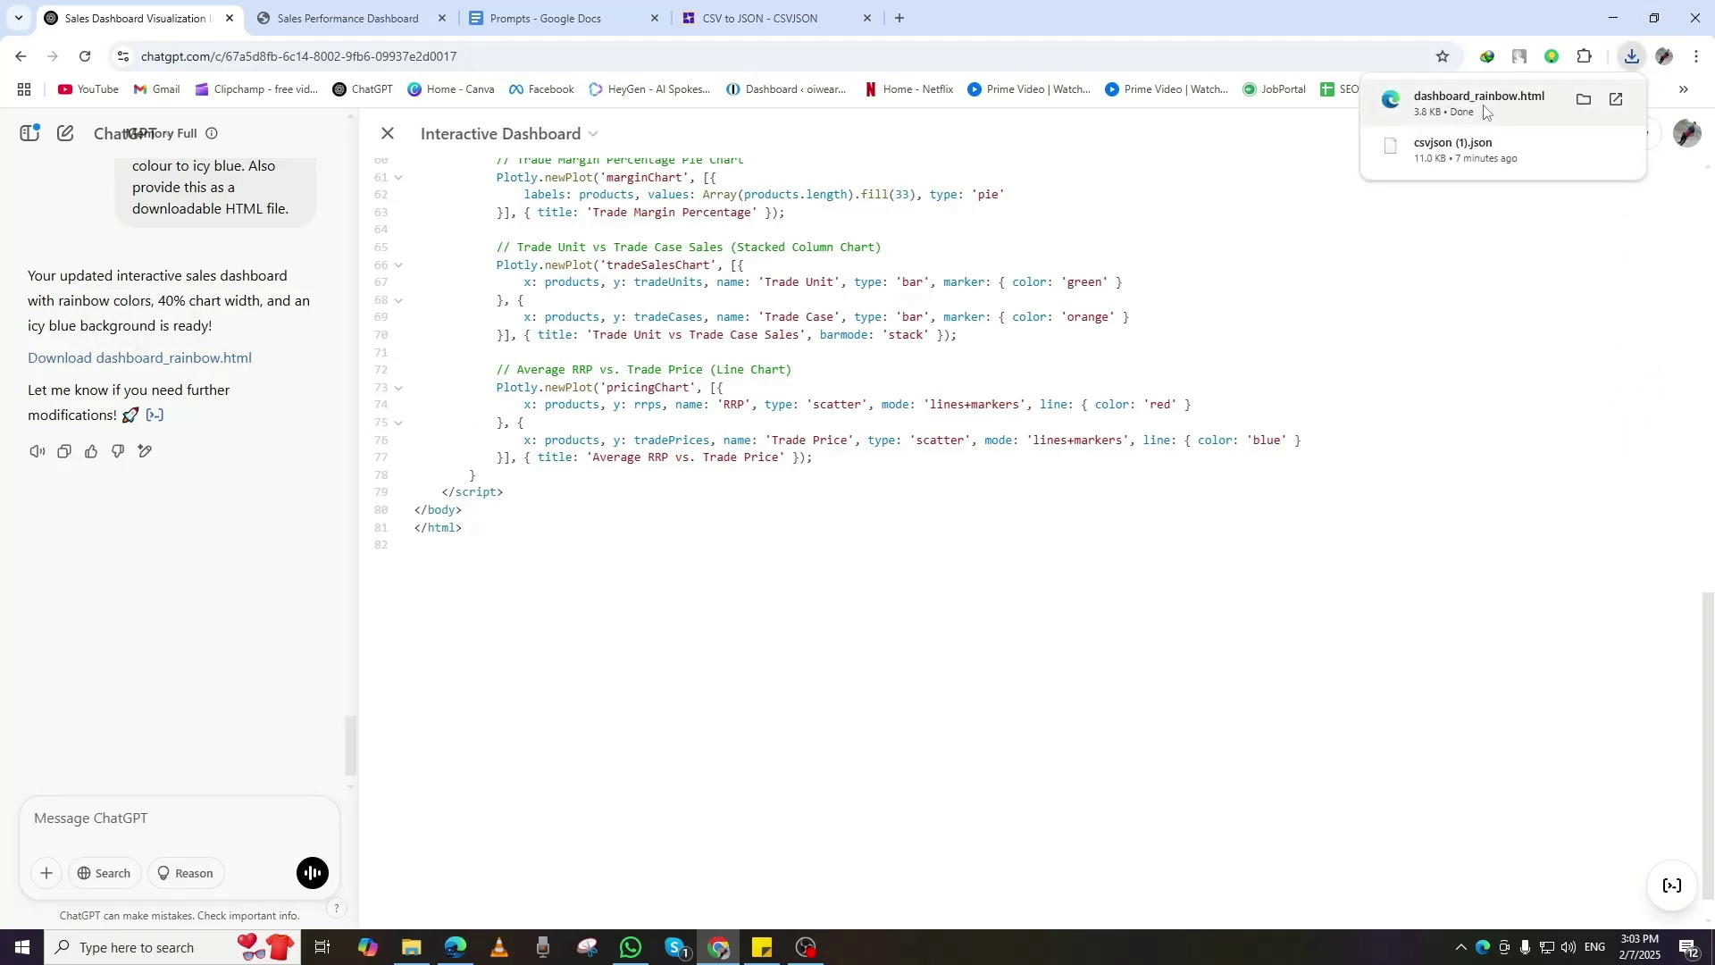
# - Open dashboard_rainbow.html and load csvjson (1).json into it
pyautogui.click(1484, 112)
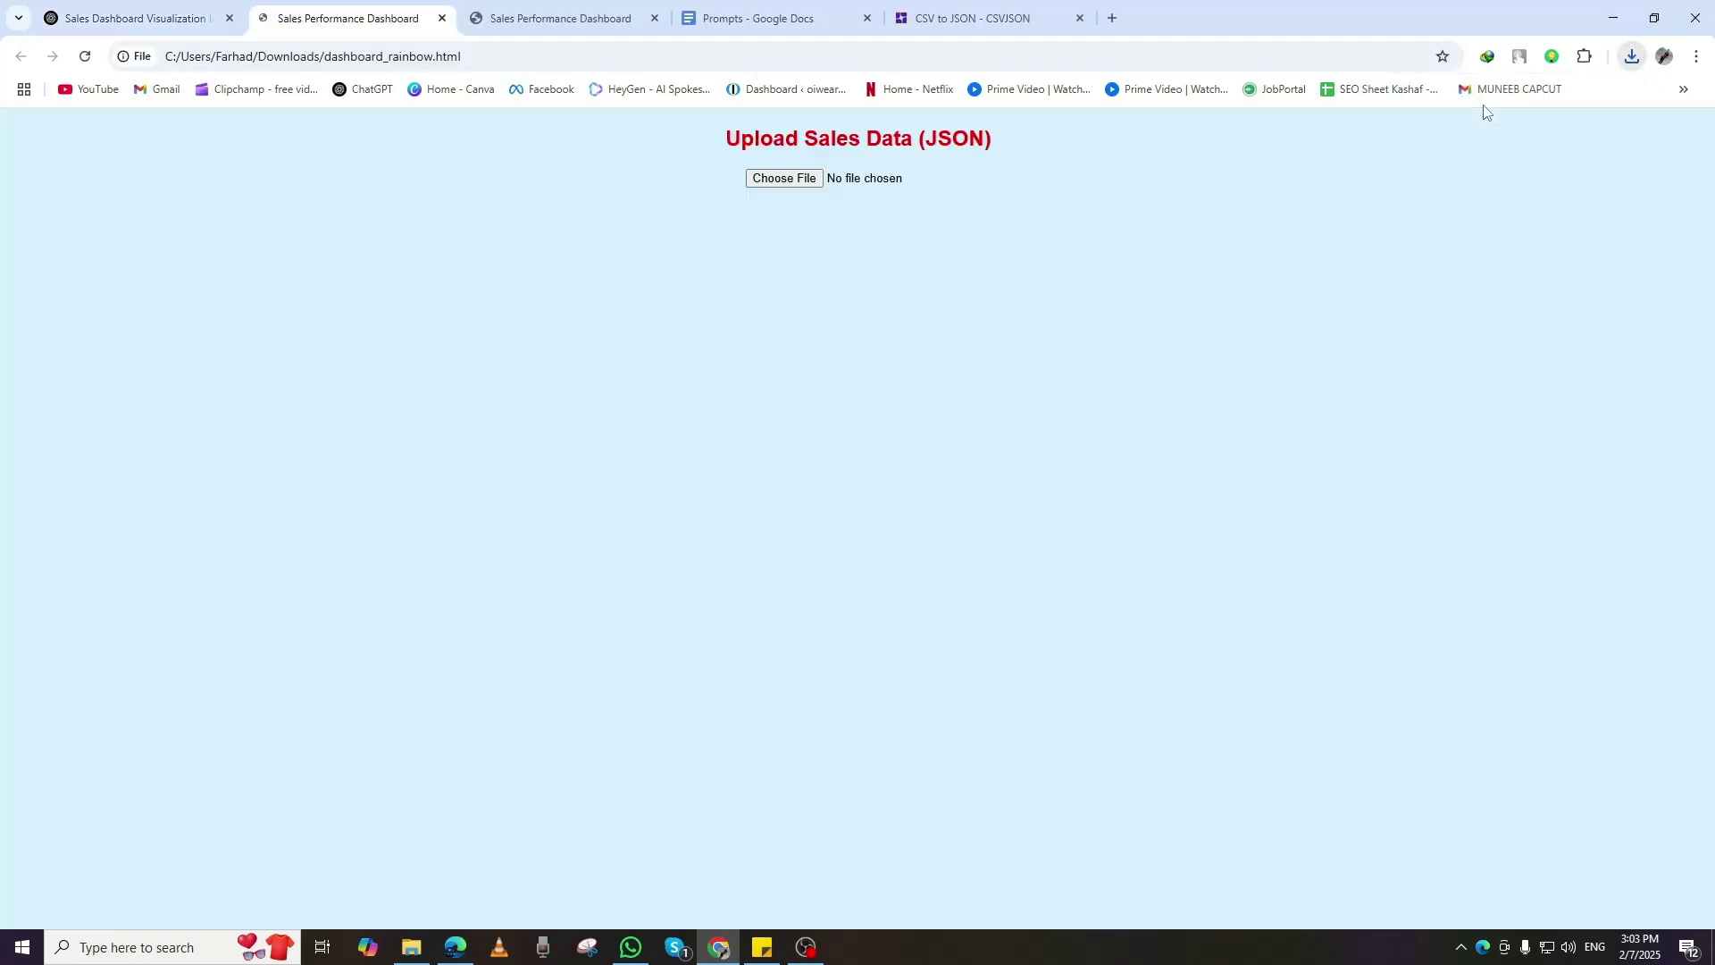
pyautogui.click(783, 179)
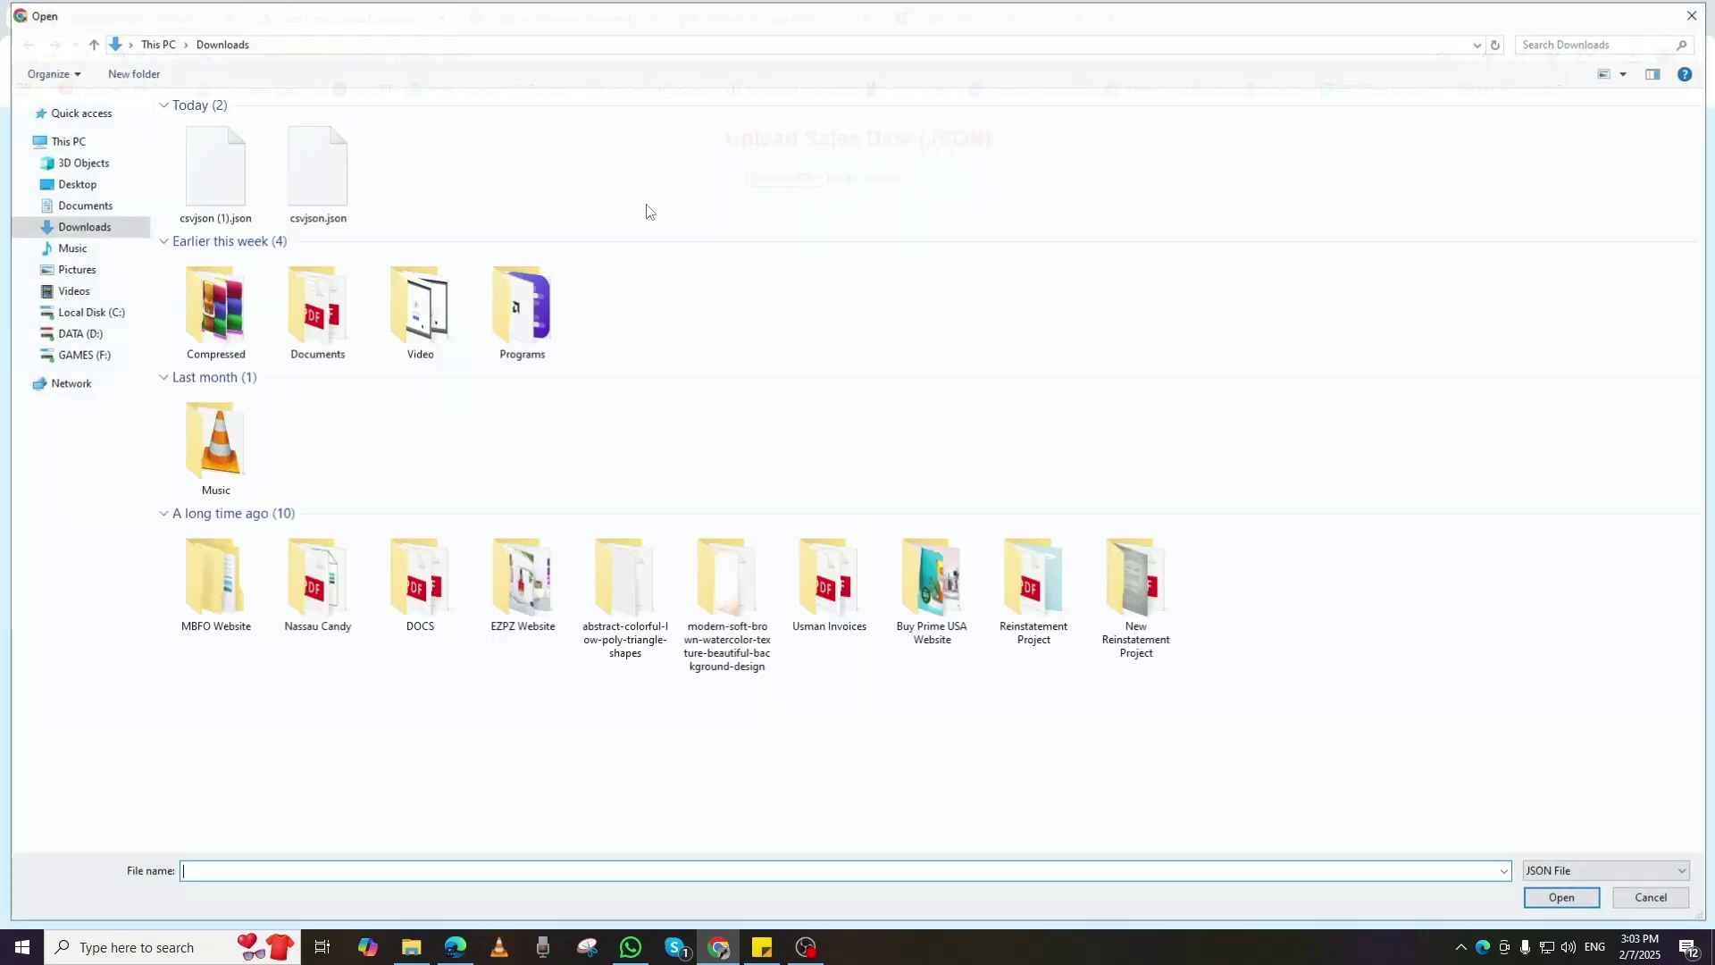
pyautogui.doubleClick(197, 182)
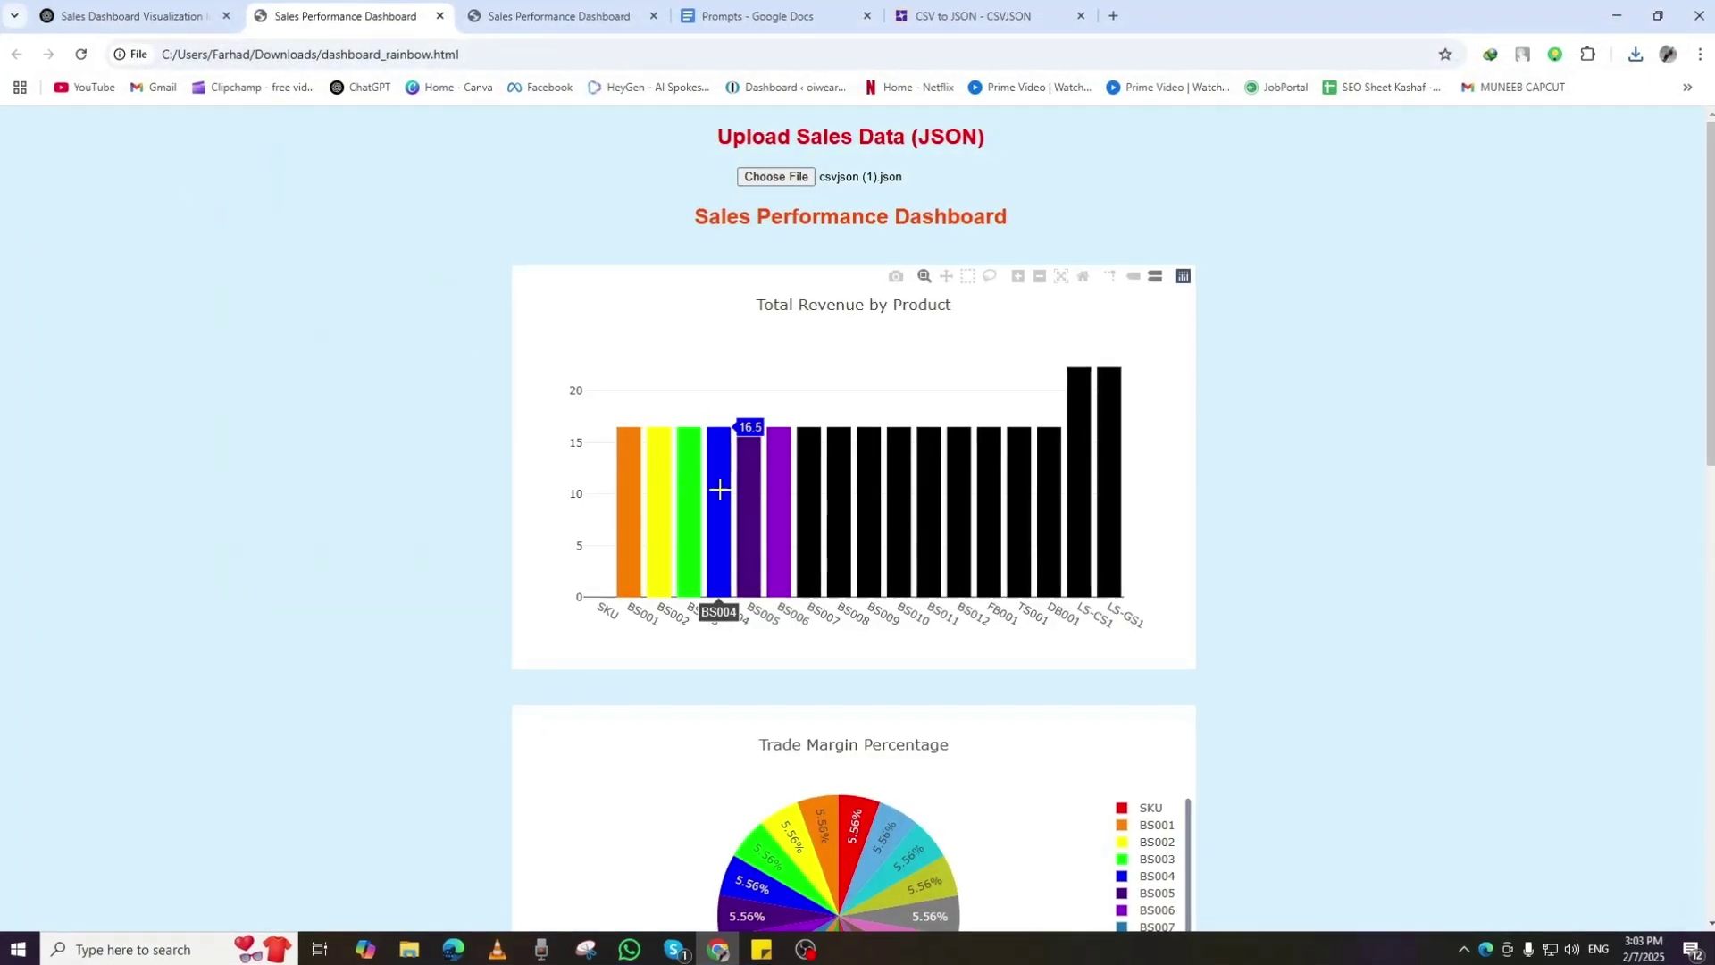
pyautogui.scroll(-1, 1293, 539)
pyautogui.scroll(-10, 1306, 540)
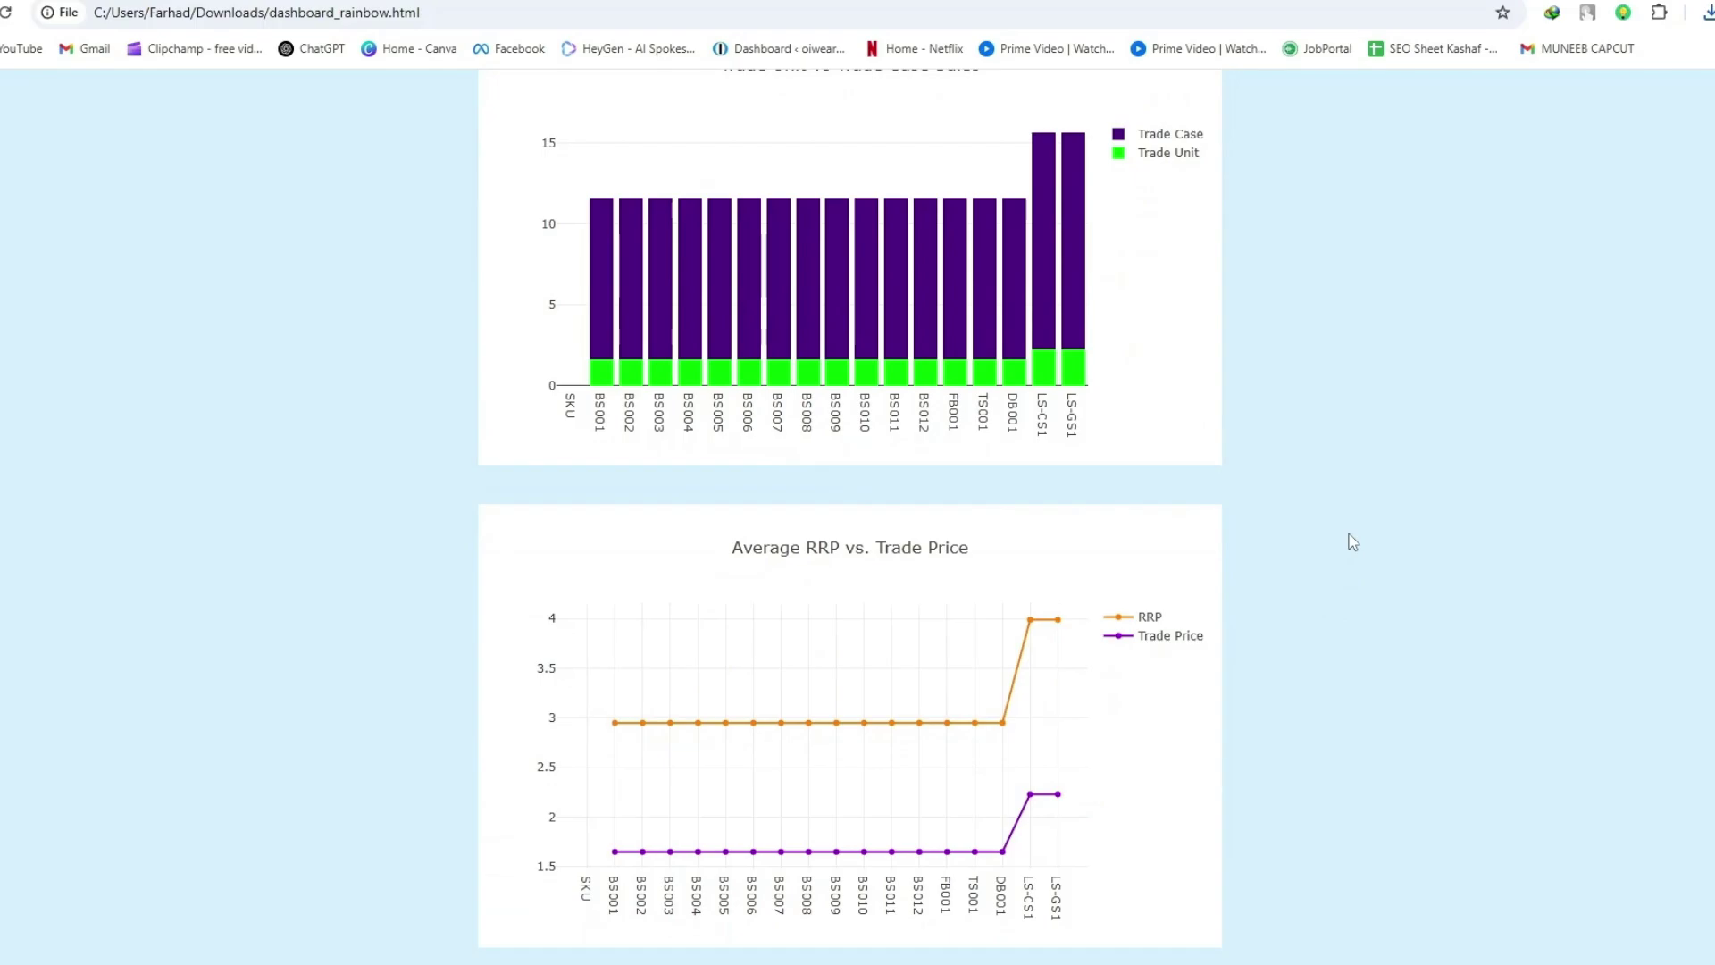
pyautogui.scroll(5, 1168, 336)
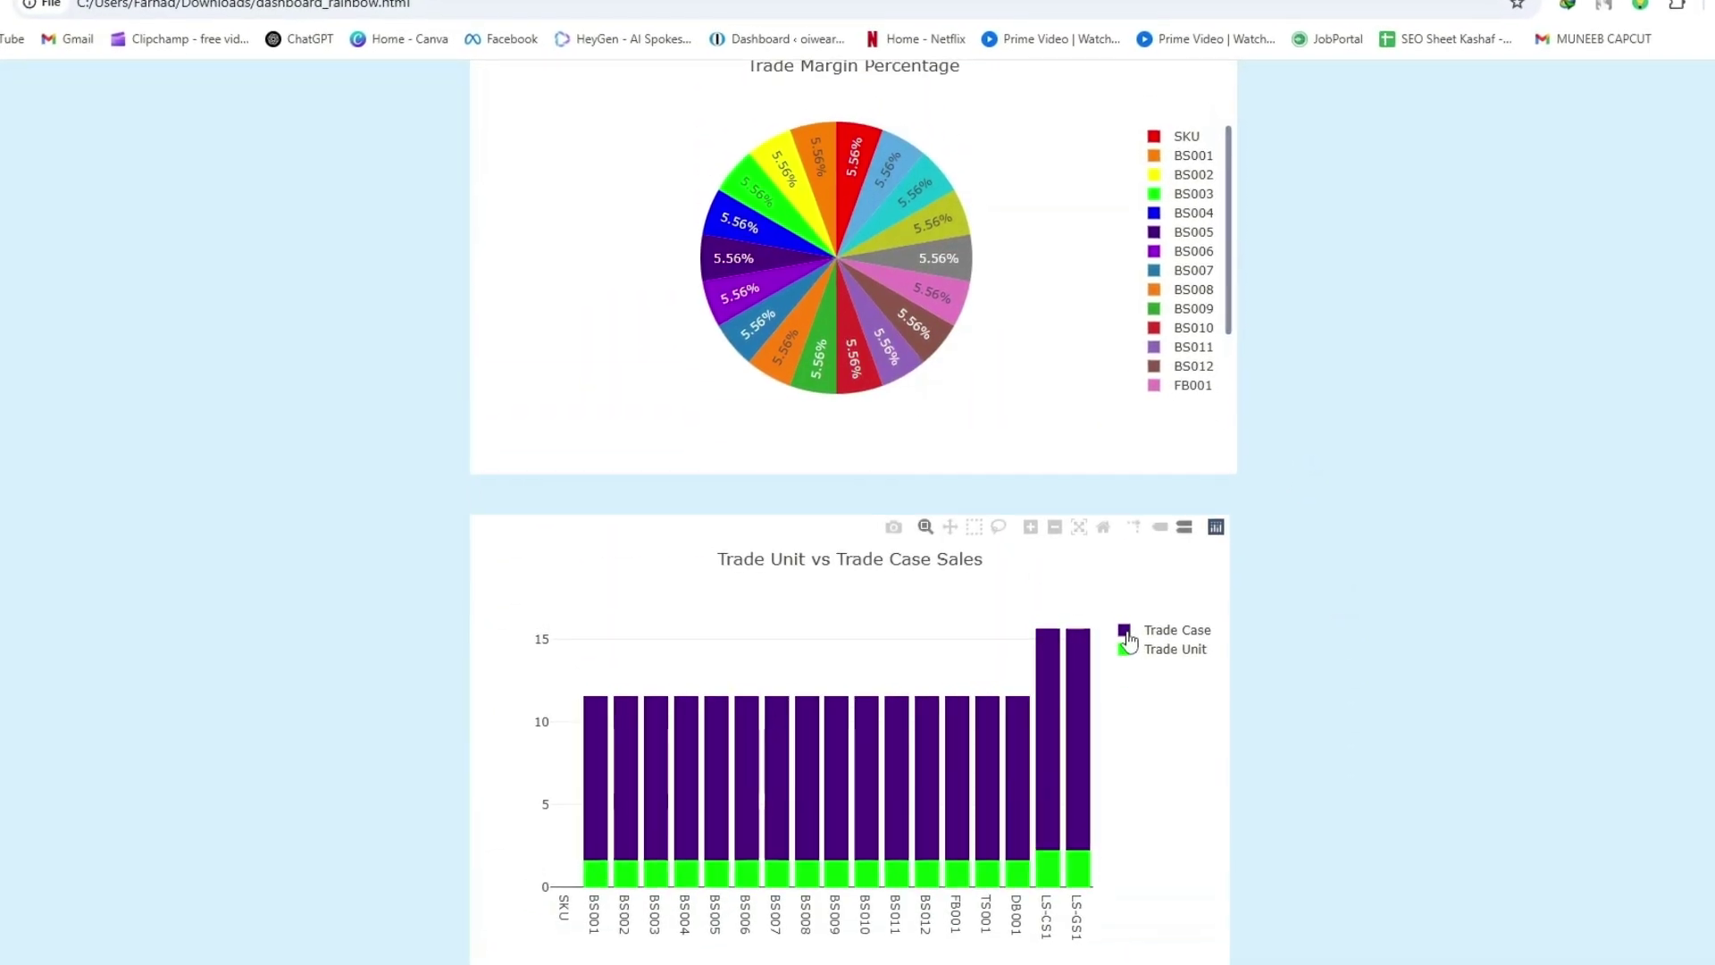
# - Toggle the Trade Case series, FB001 pie slice and RRP line to check the charts
pyautogui.click(1127, 634)
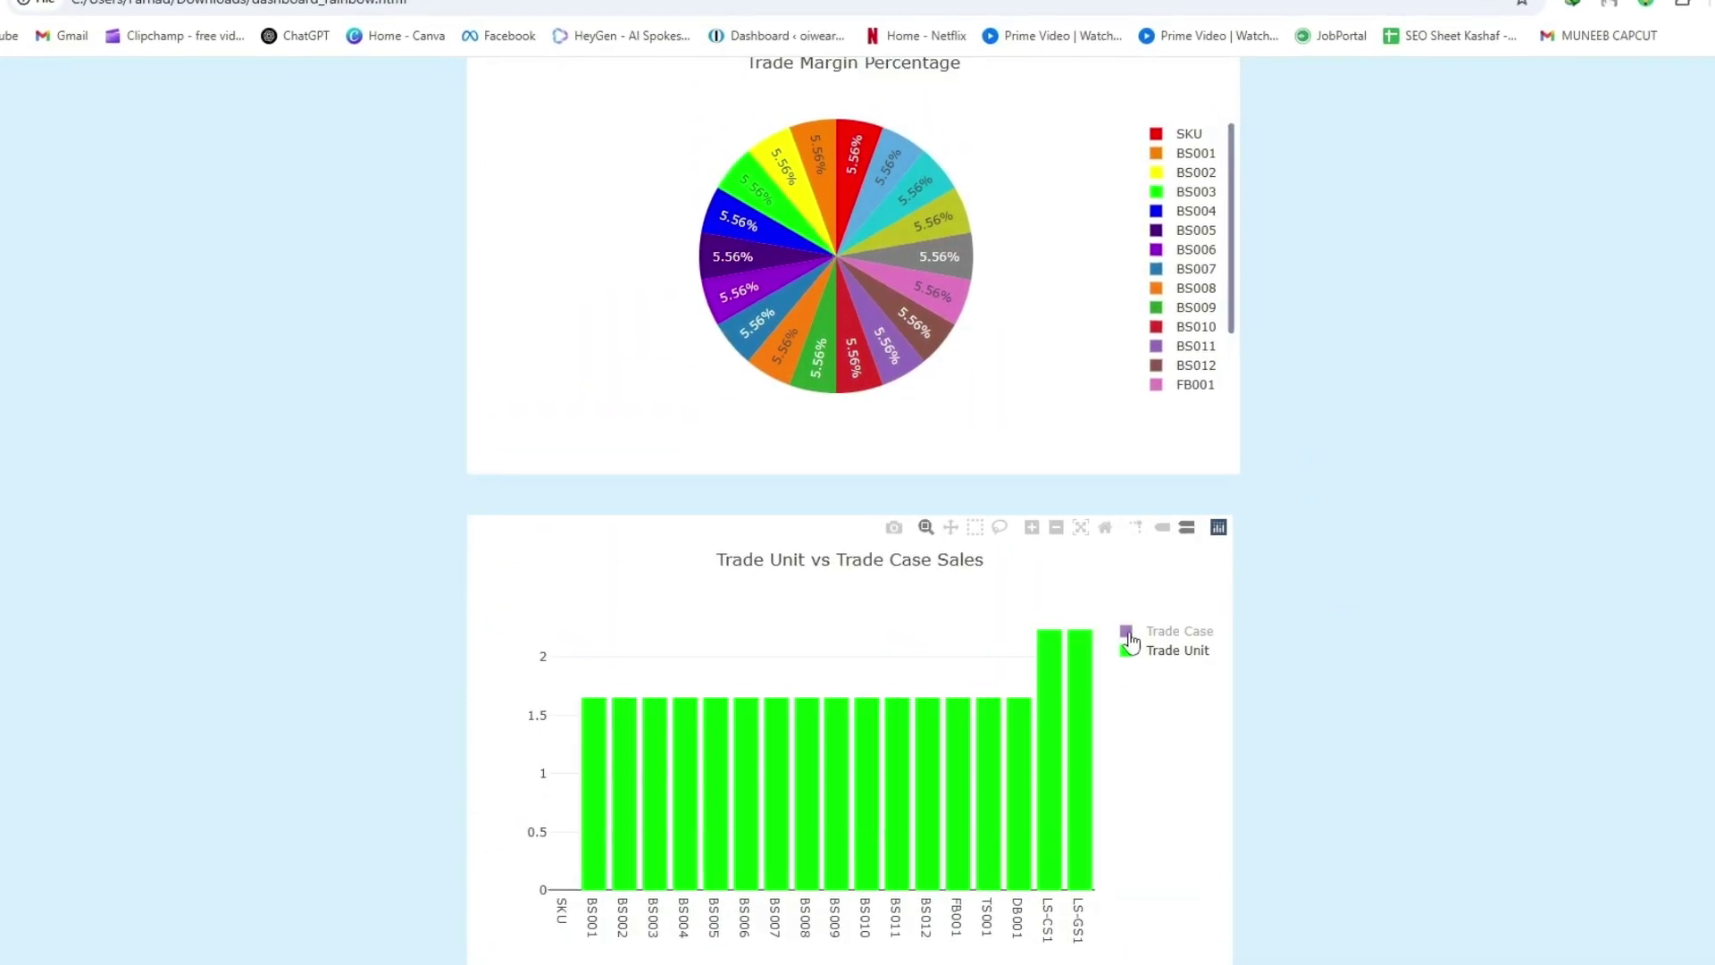
pyautogui.click(1127, 634)
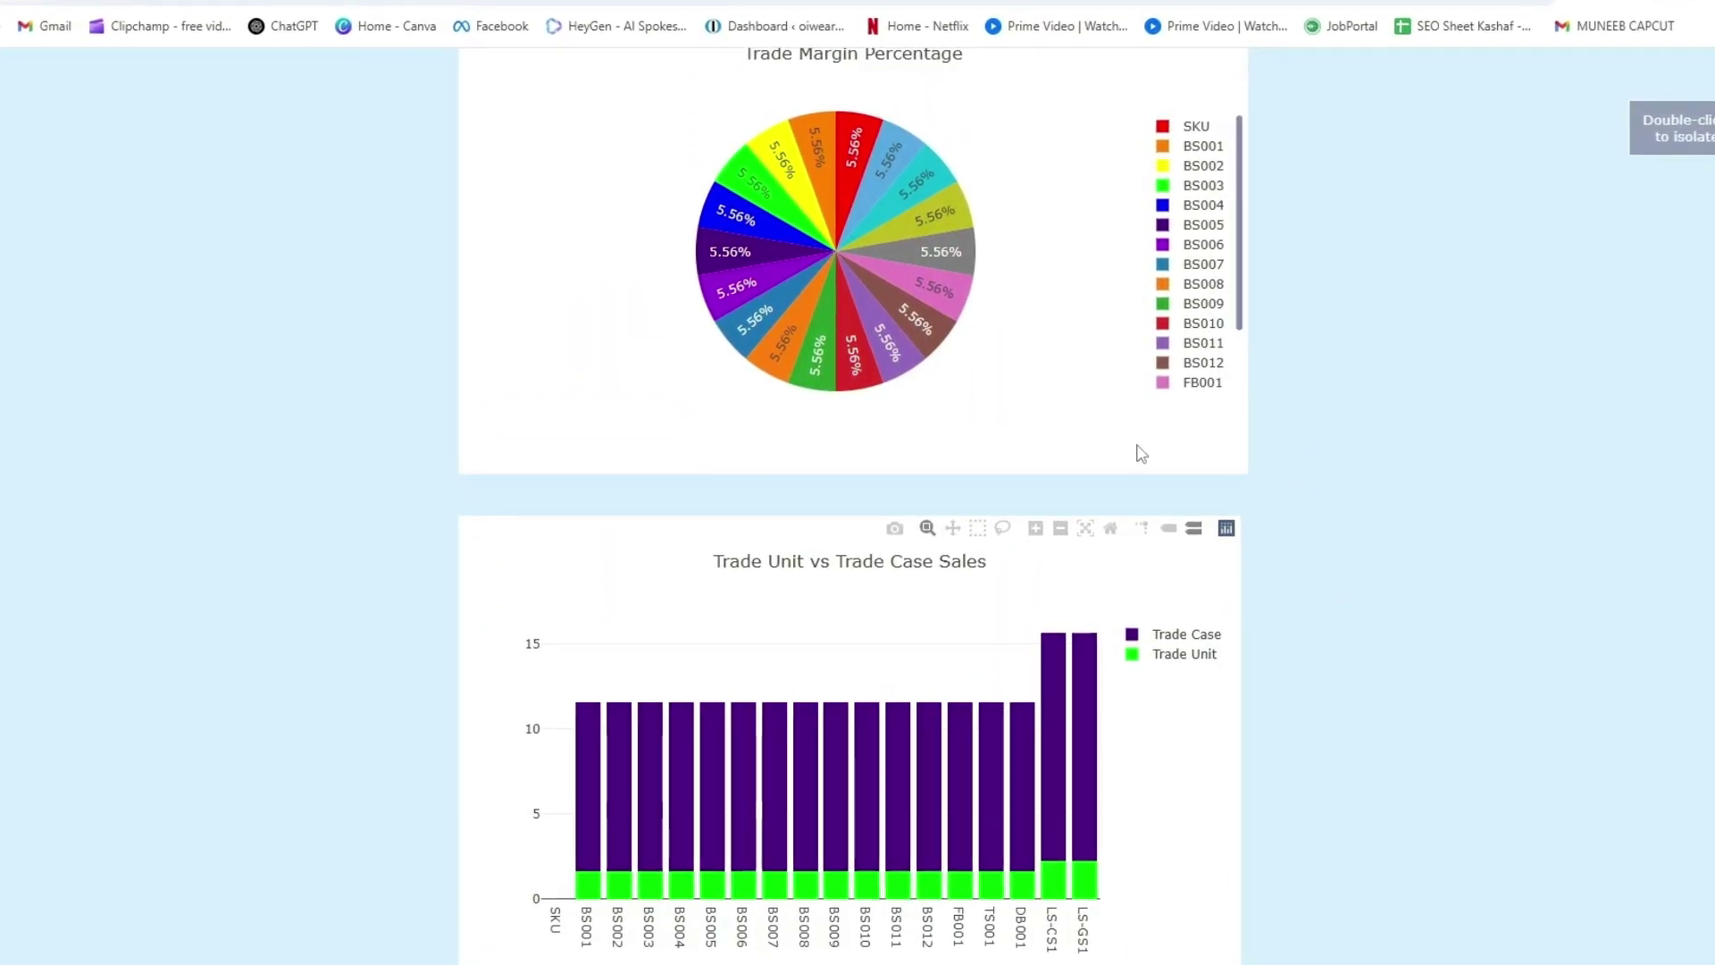
pyautogui.click(1165, 384)
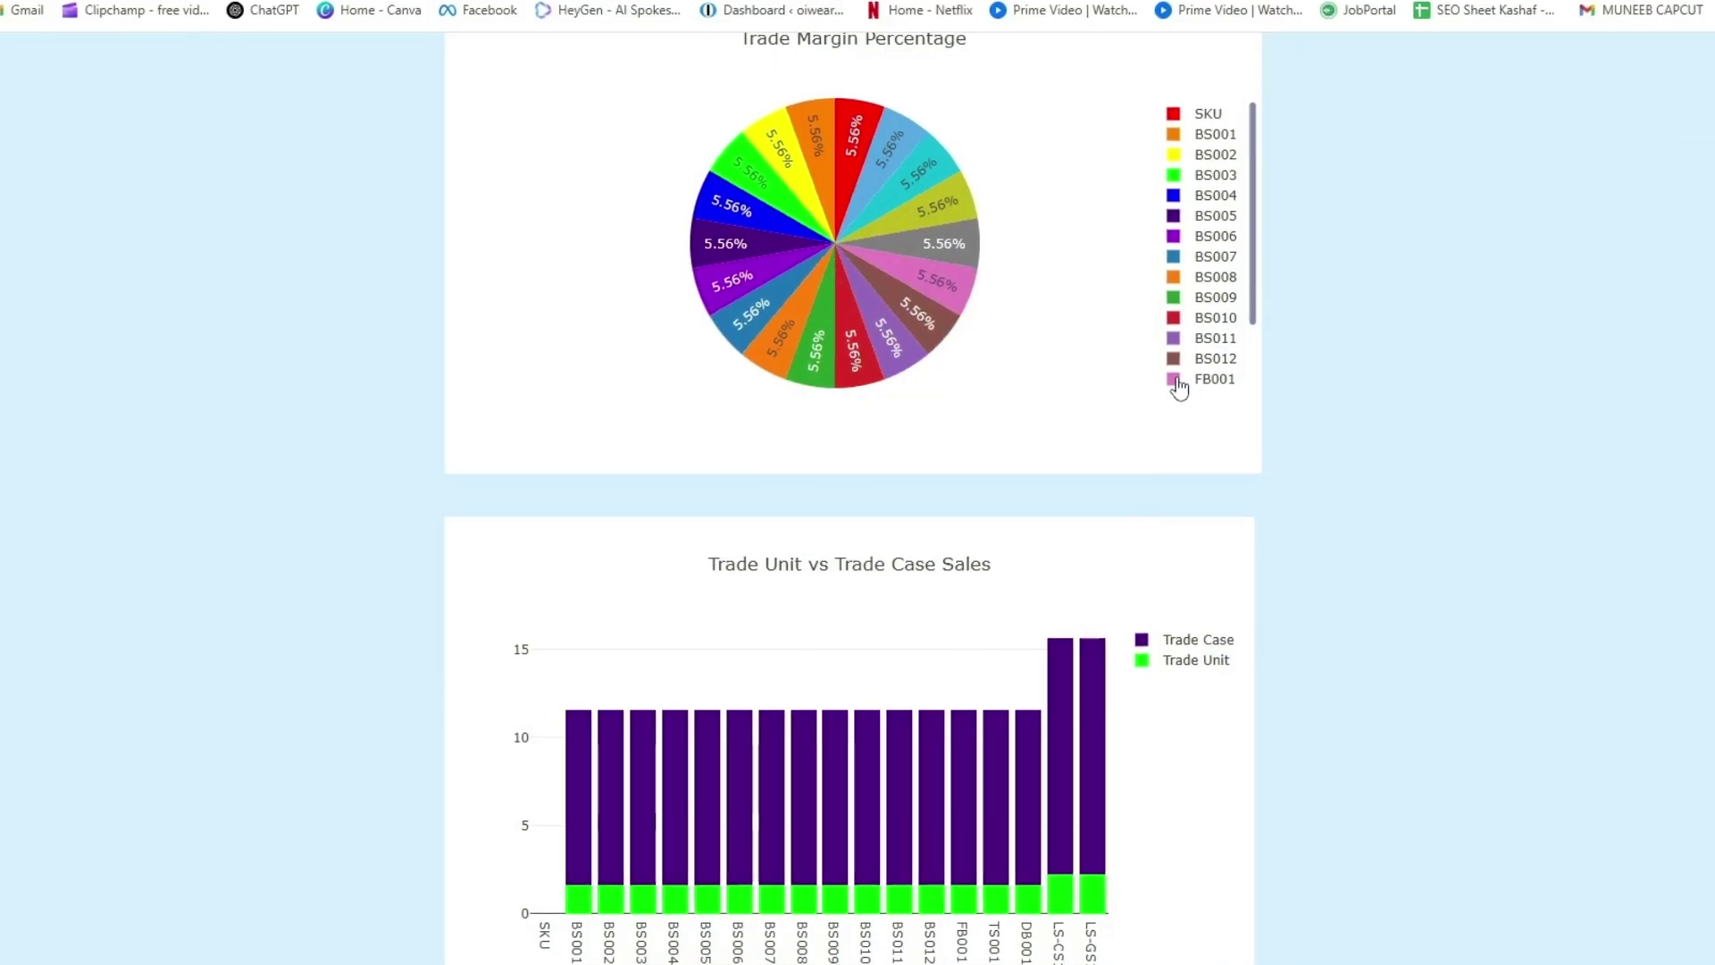
pyautogui.scroll(-6, 1179, 525)
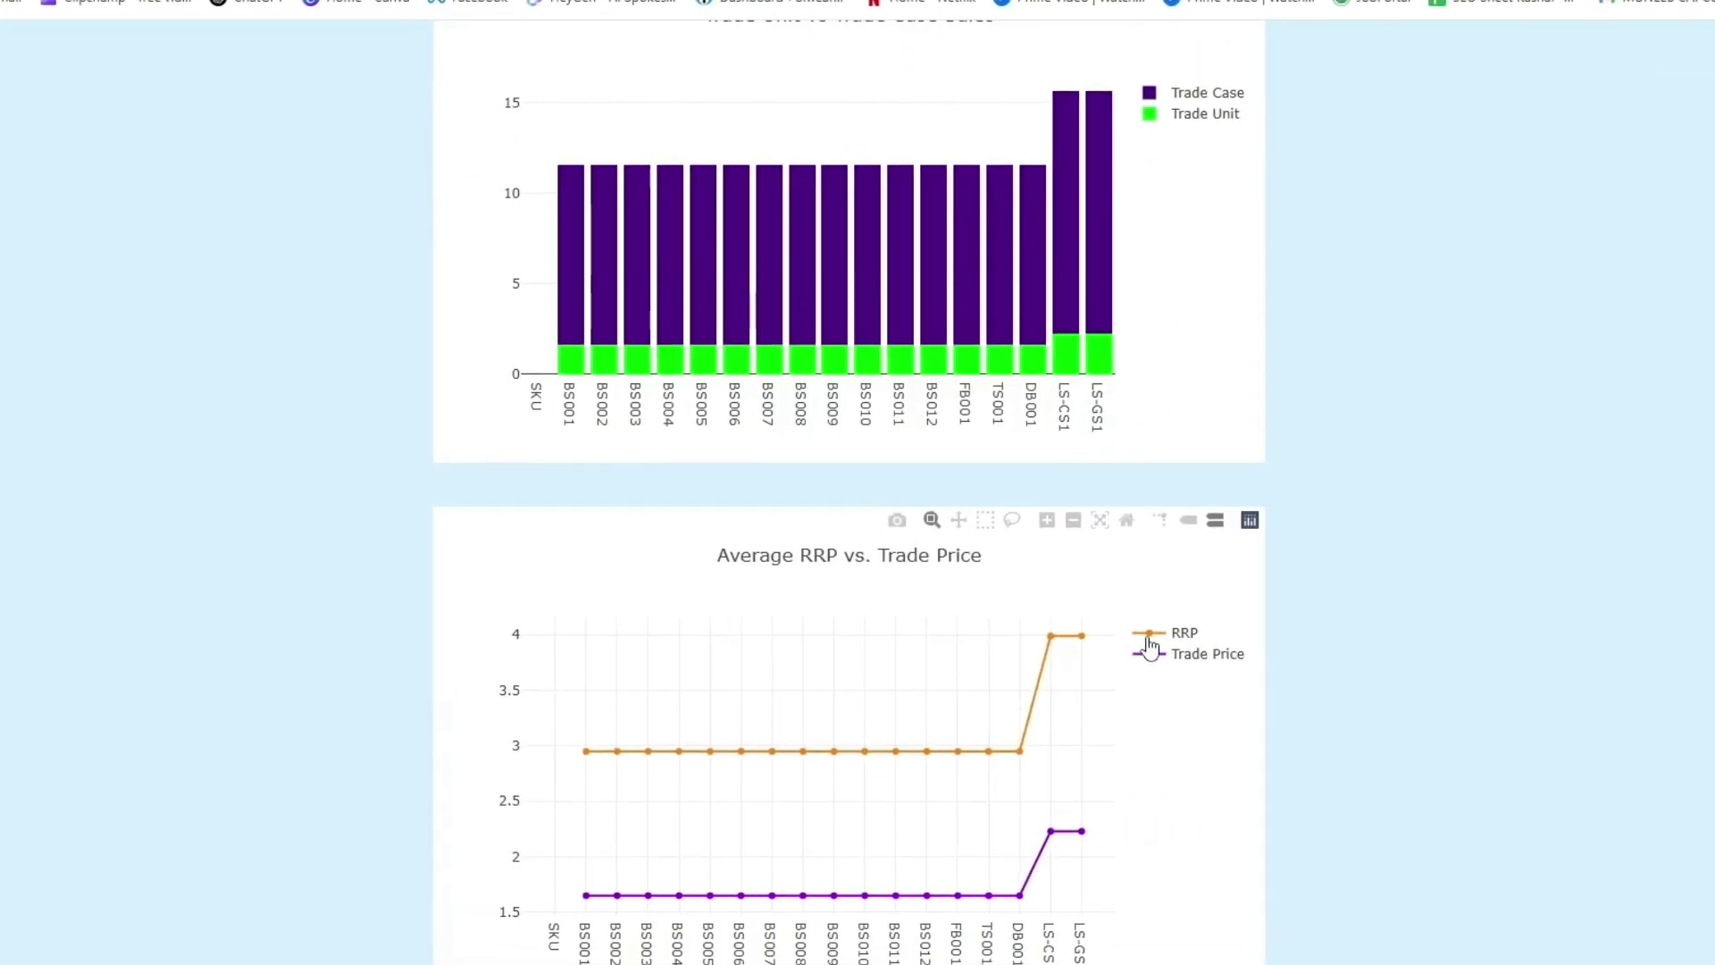
pyautogui.click(1143, 634)
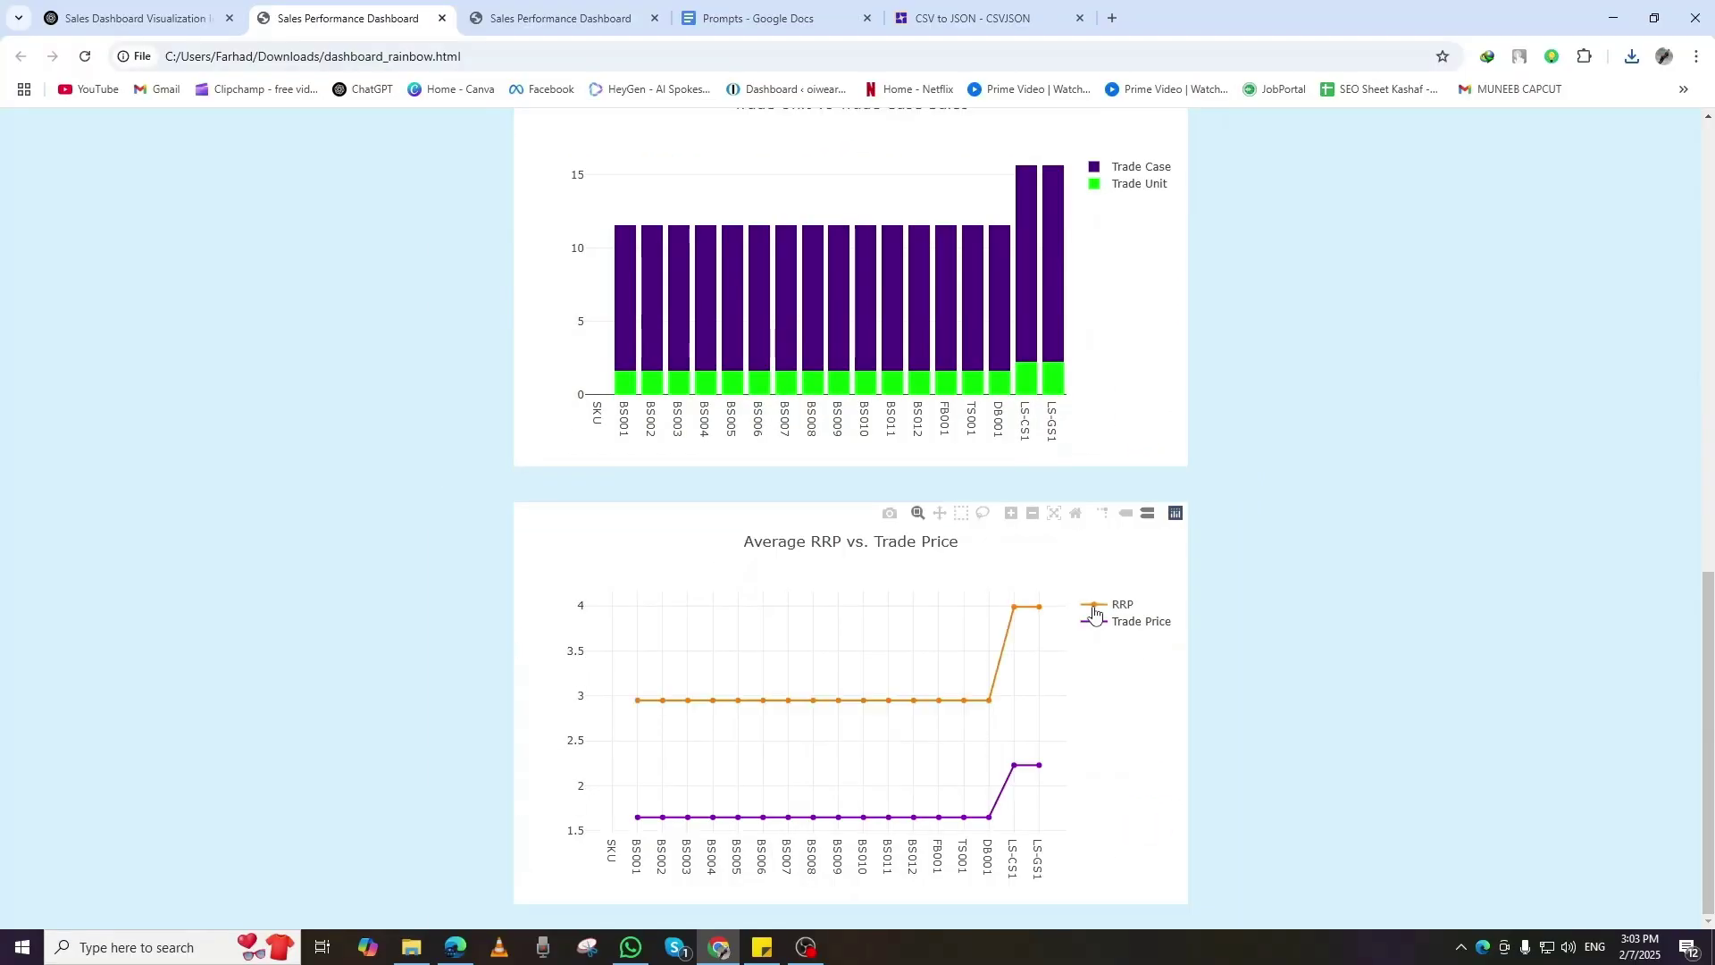
pyautogui.scroll(12, 1094, 613)
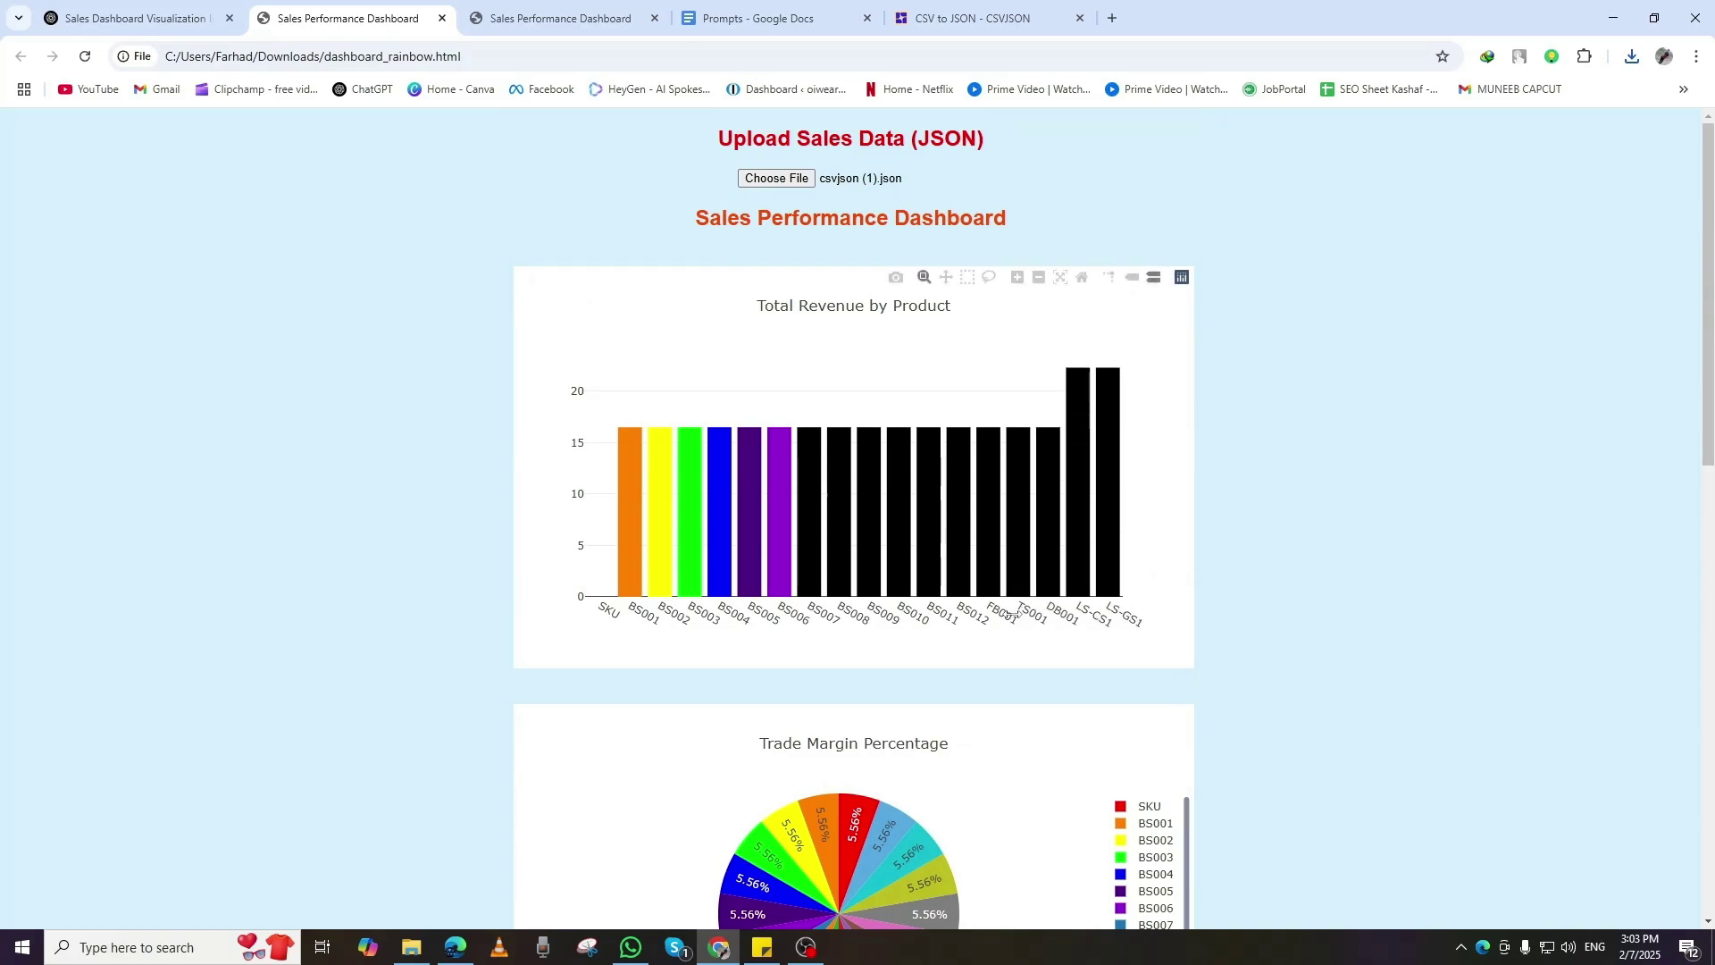